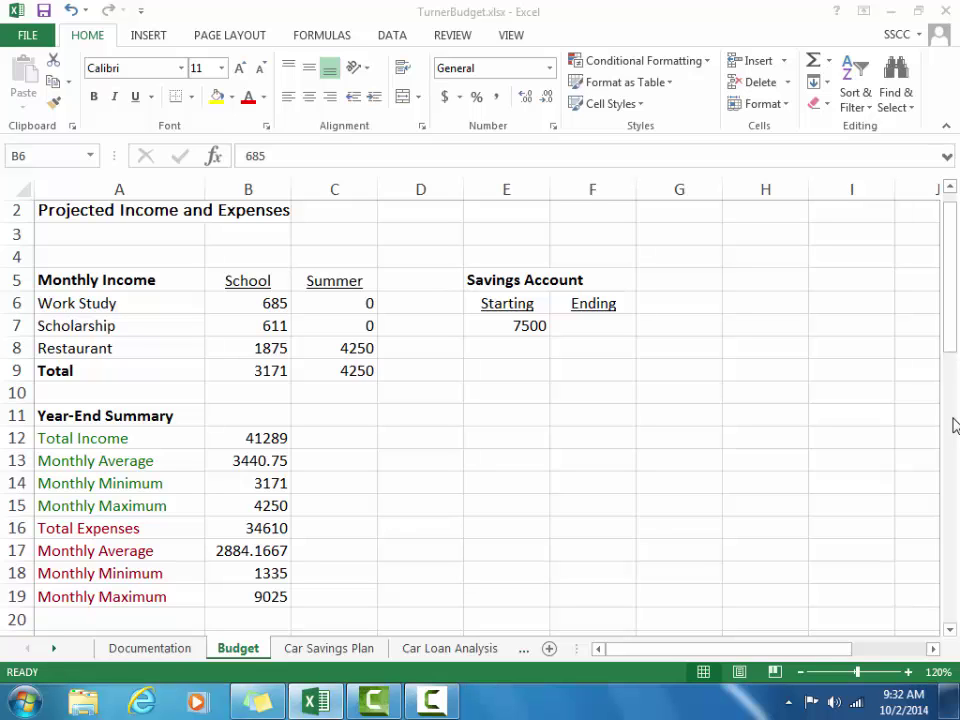
- Enter the formula =B25-B34 in cell B35 to calculate the first month's Net Cash Flow
left_click_drag(953, 328, 953, 507)
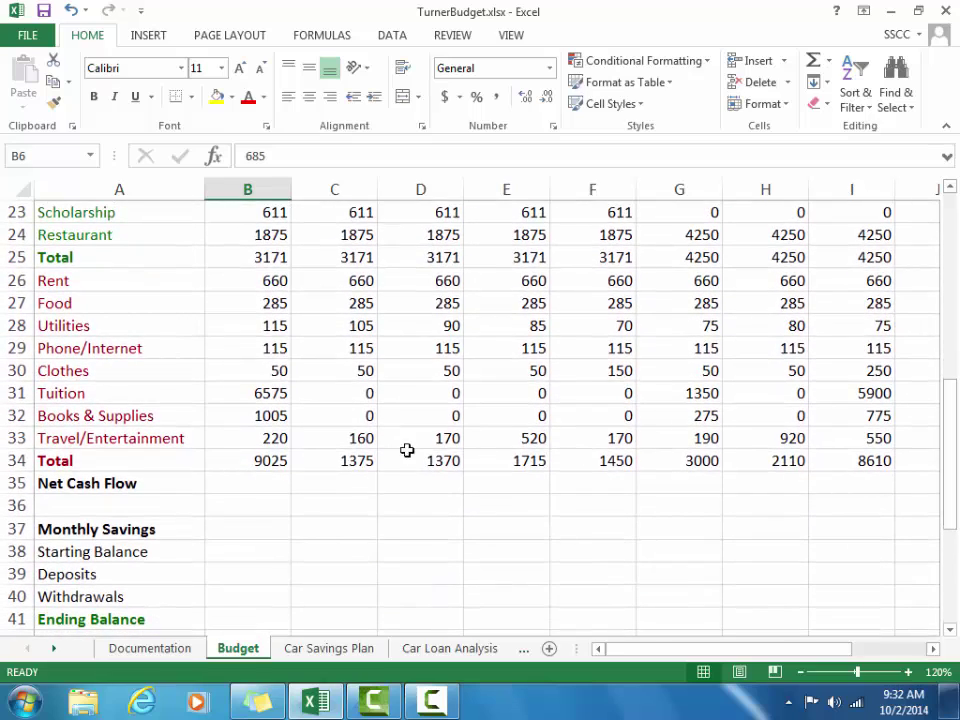
left_click(279, 486)
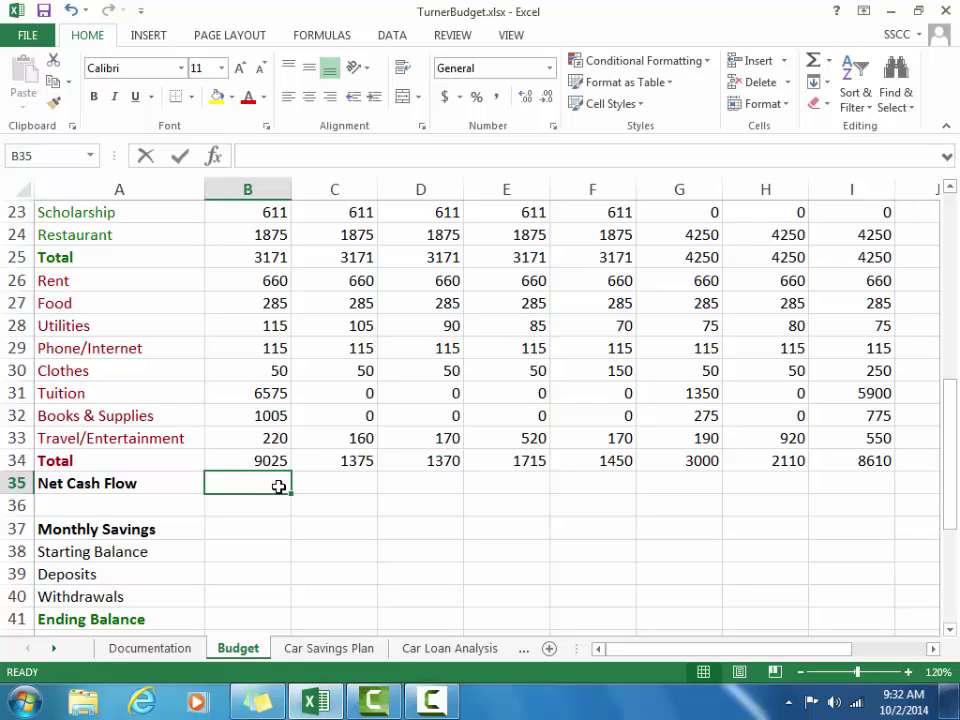
type("=")
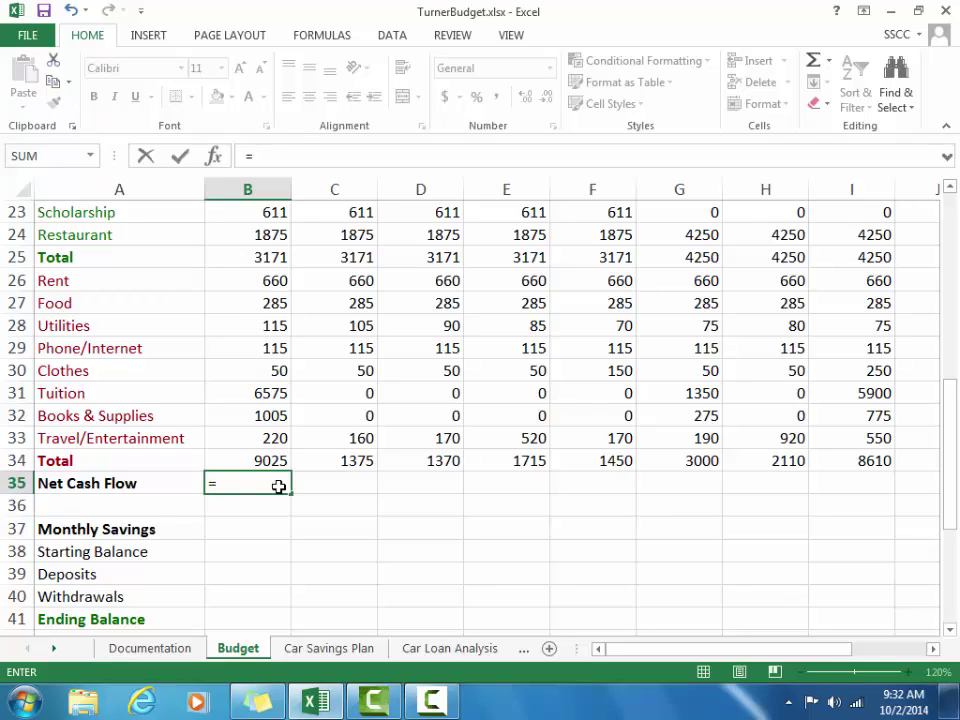
type("B25")
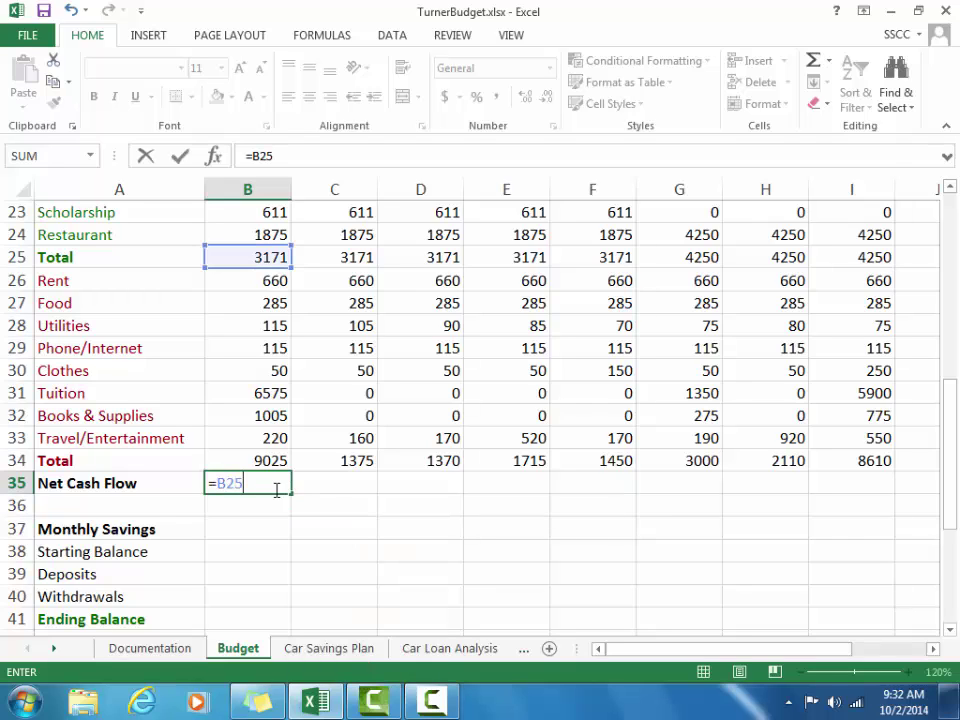
type("-B34")
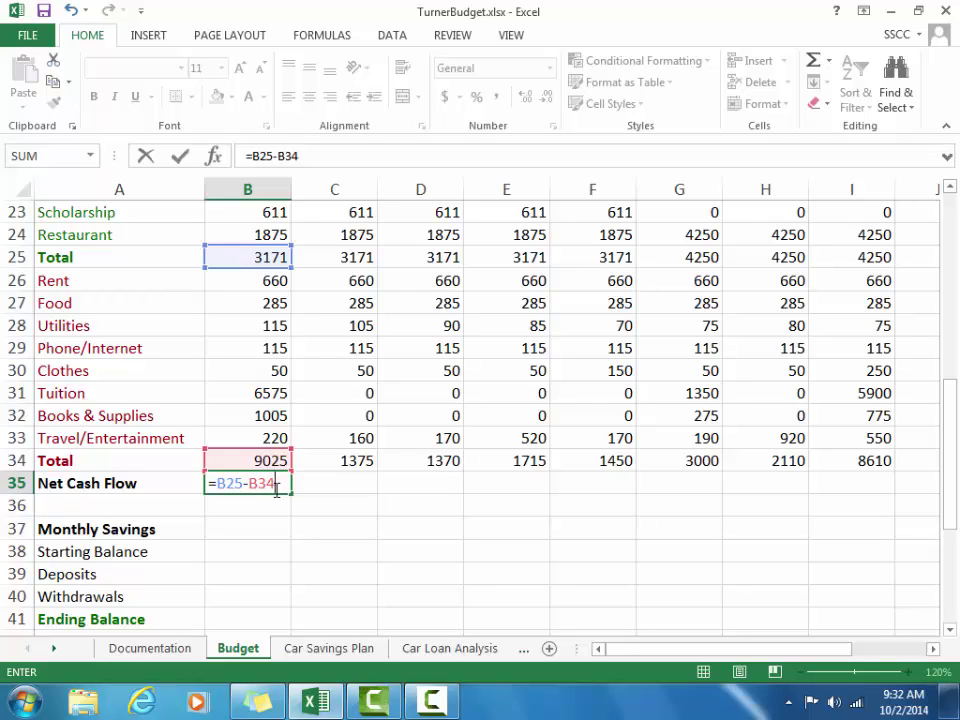
left_click(179, 160)
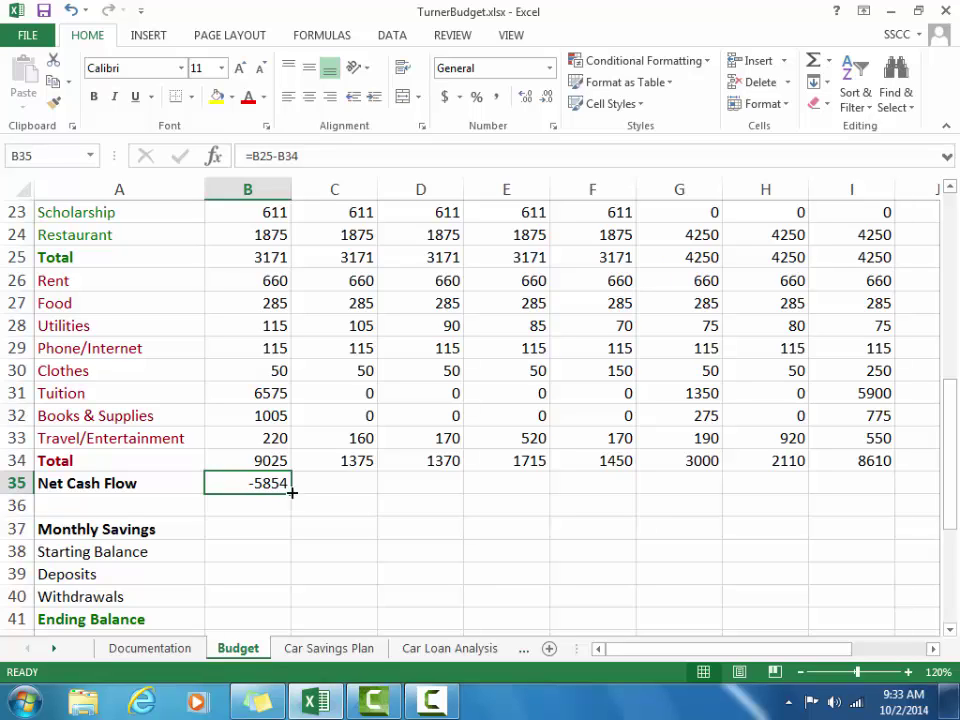
- Copy the Net Cash Flow formula from B35 across row 35 through M35 and check the copied formulas in L35 and J35
left_click_drag(291, 495, 442, 467)
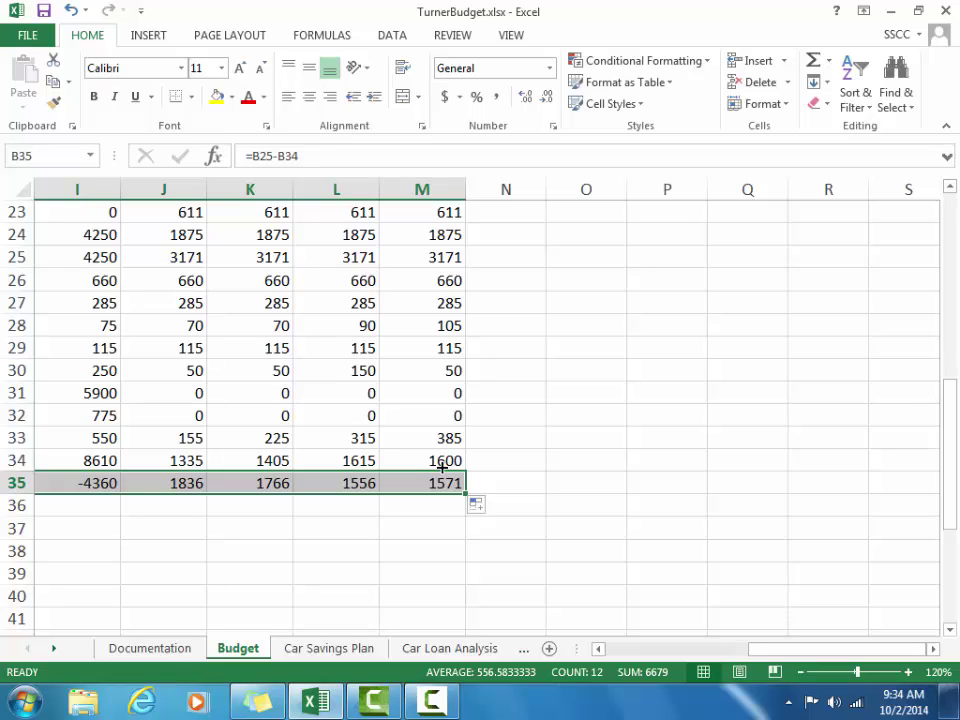
left_click(337, 490)
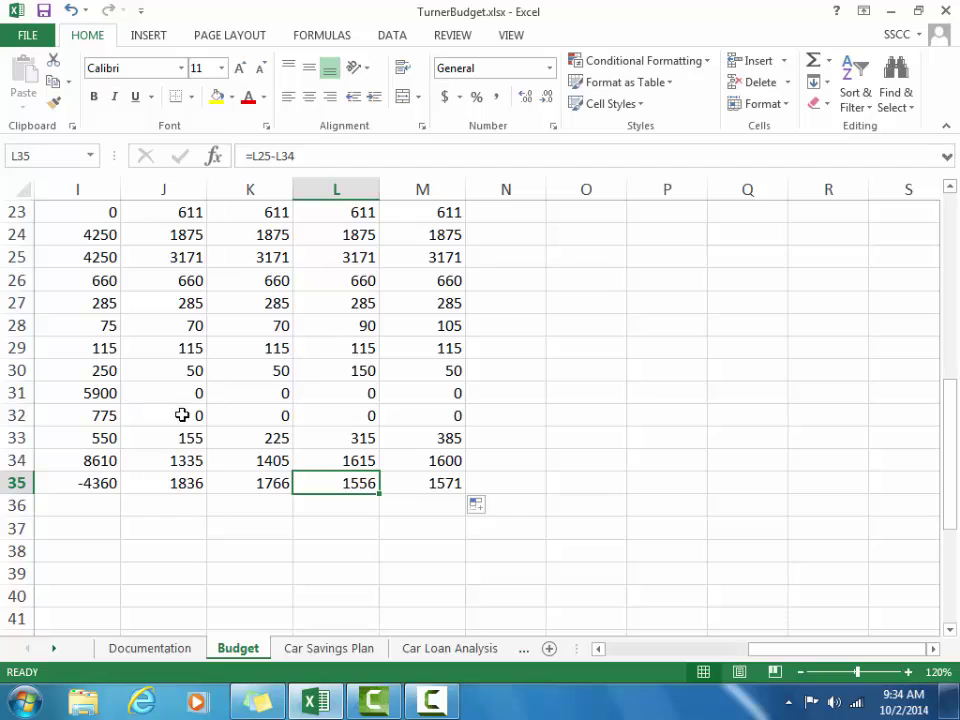
left_click(176, 487)
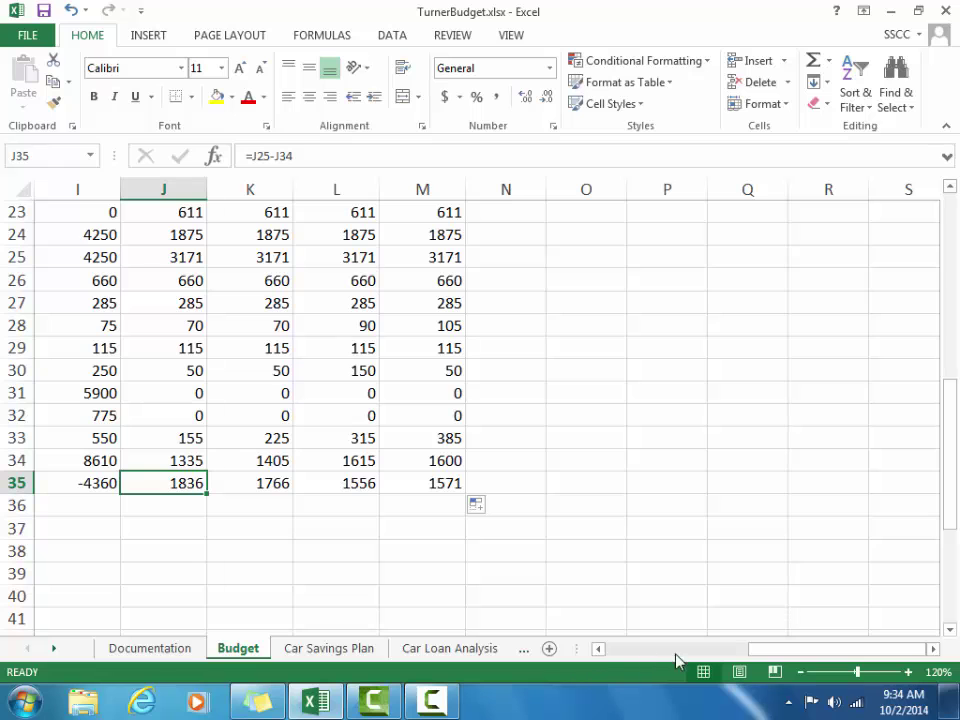
- Enter the formula =E7 in cell B38 as the first month's Starting Balance under Monthly Savings
left_click_drag(752, 654, 606, 645)
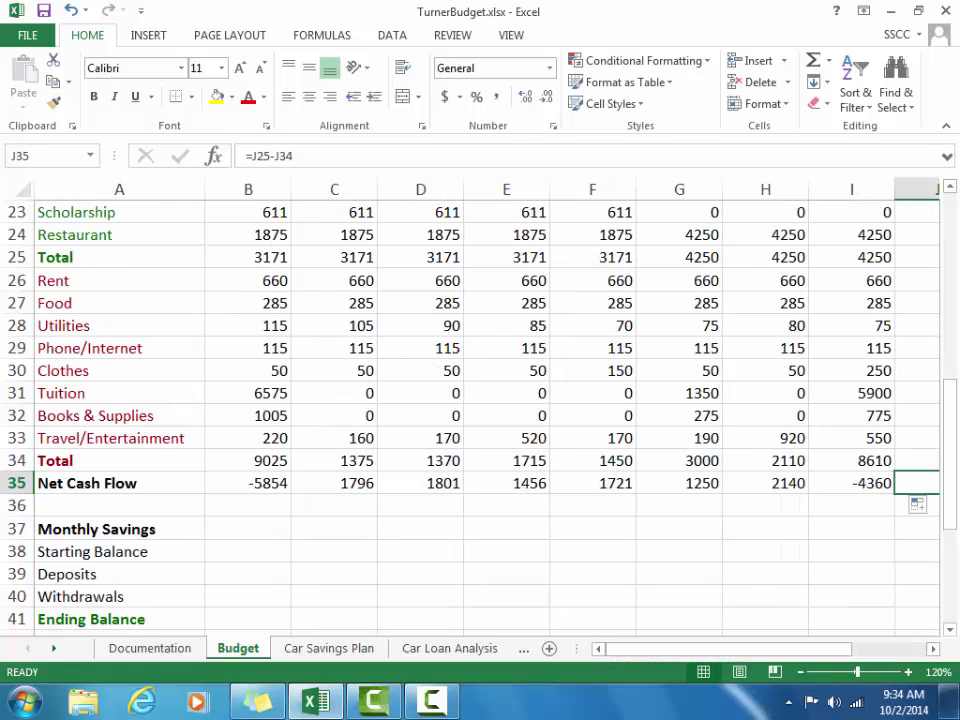
left_click_drag(958, 443, 957, 497)
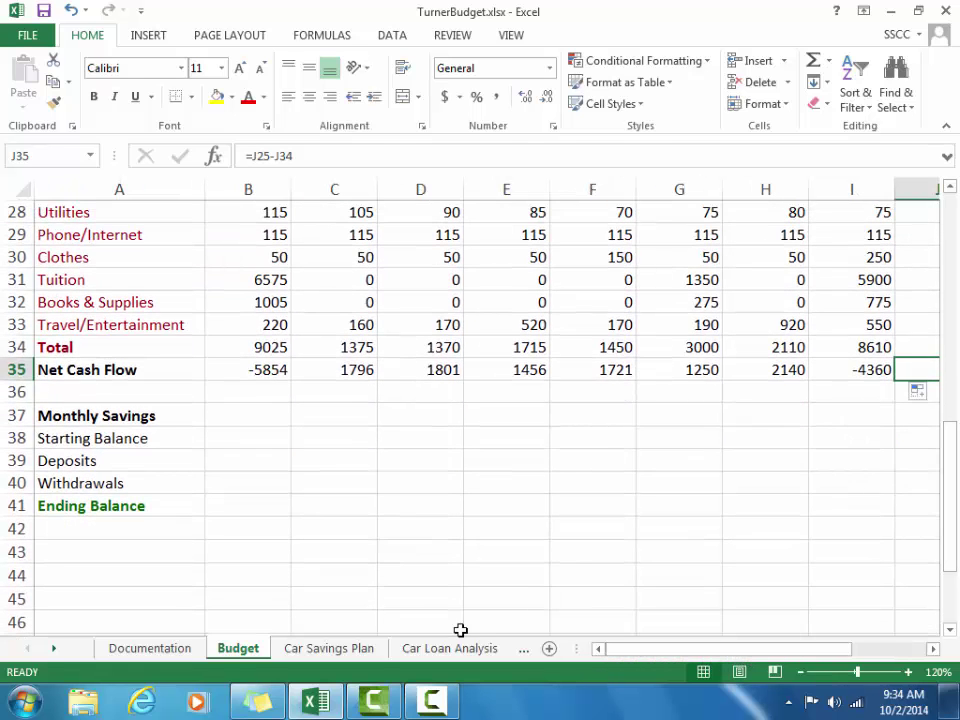
left_click(262, 440)
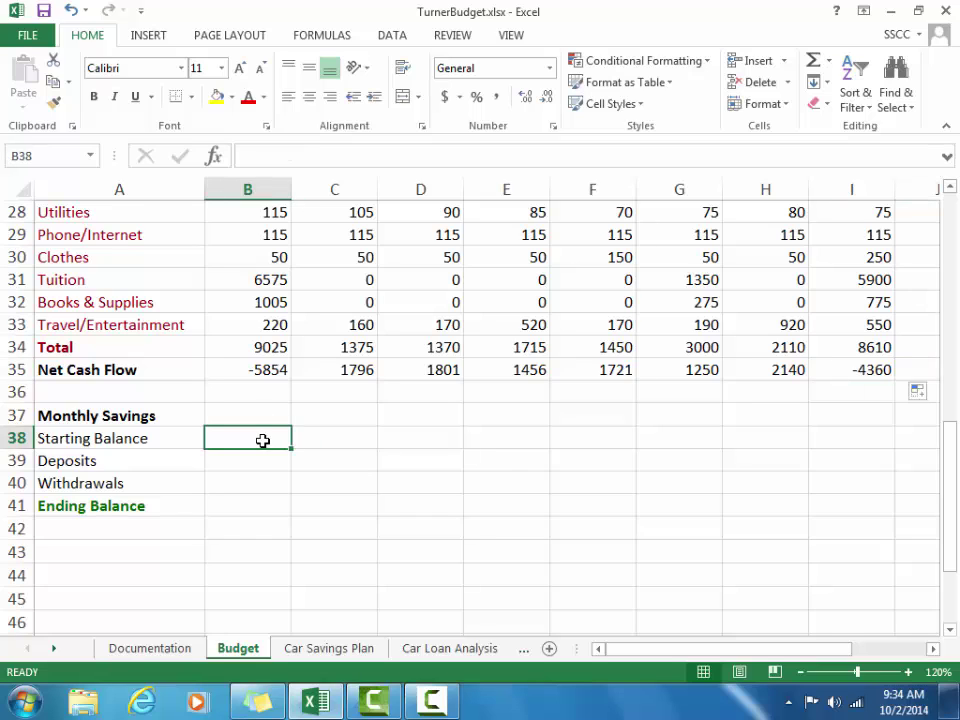
type("=")
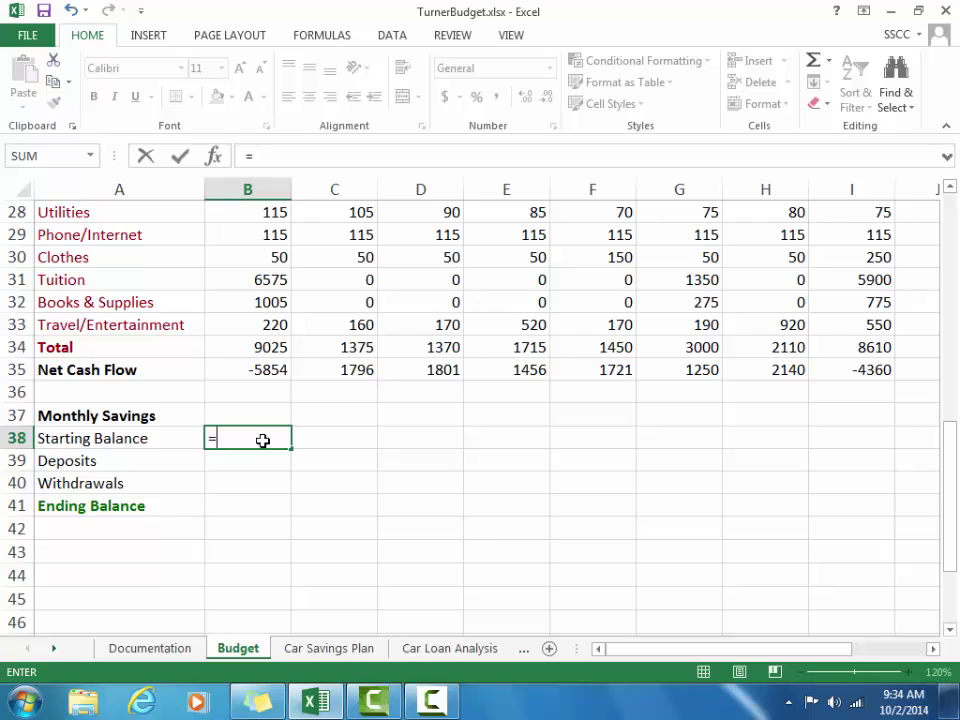
type("E7")
key("F2")
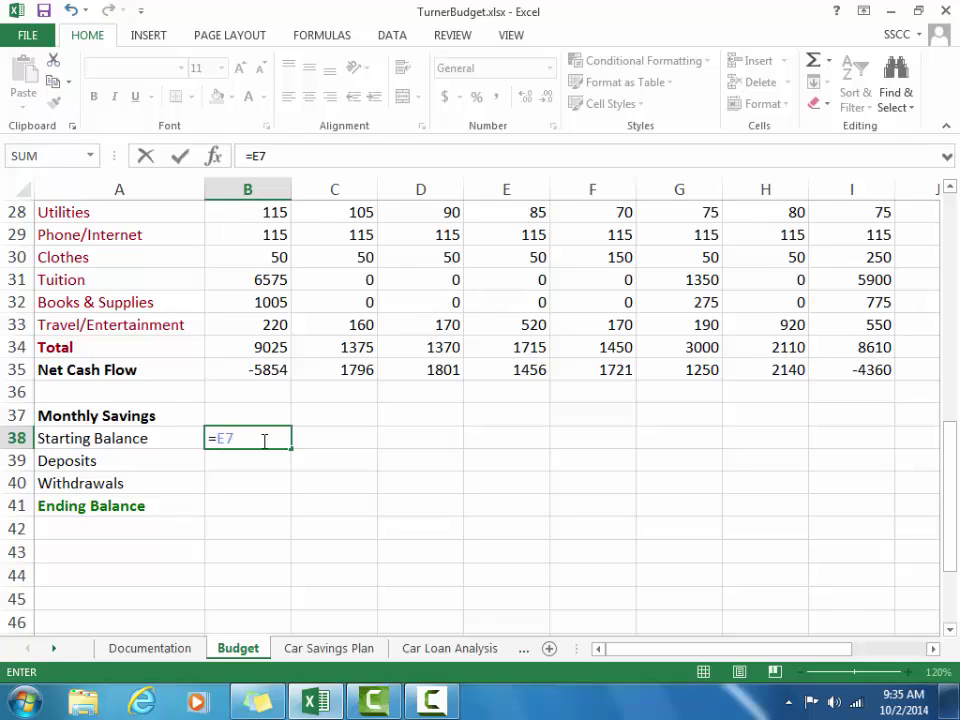
left_click(183, 162)
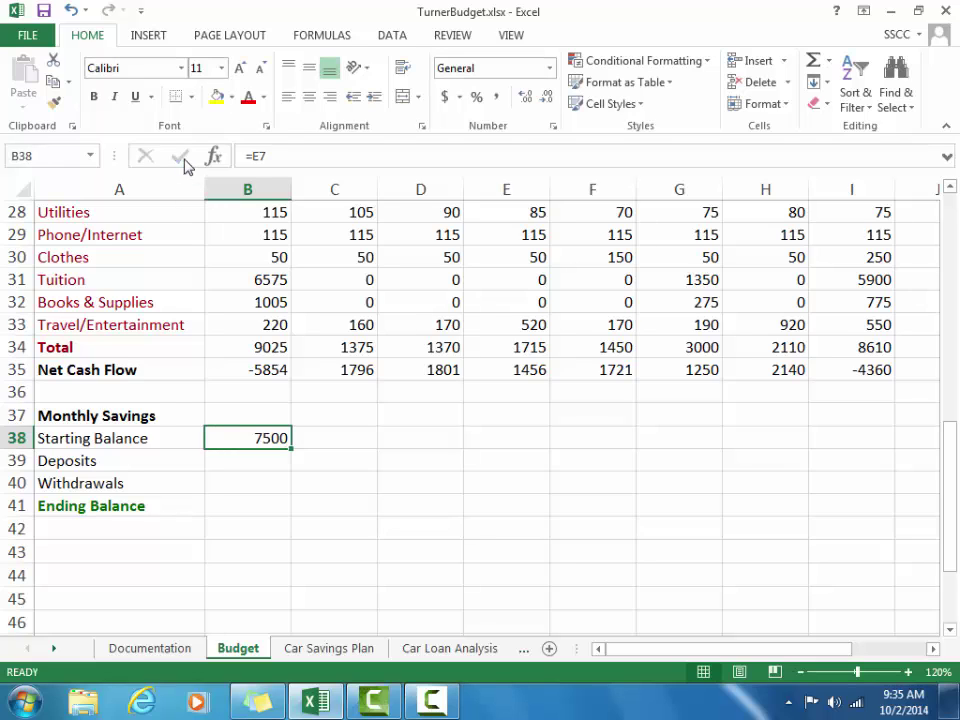
- Enter =B25 in B39 for the first month's Deposits and =B34 in B40 for its Withdrawals
left_click(229, 466)
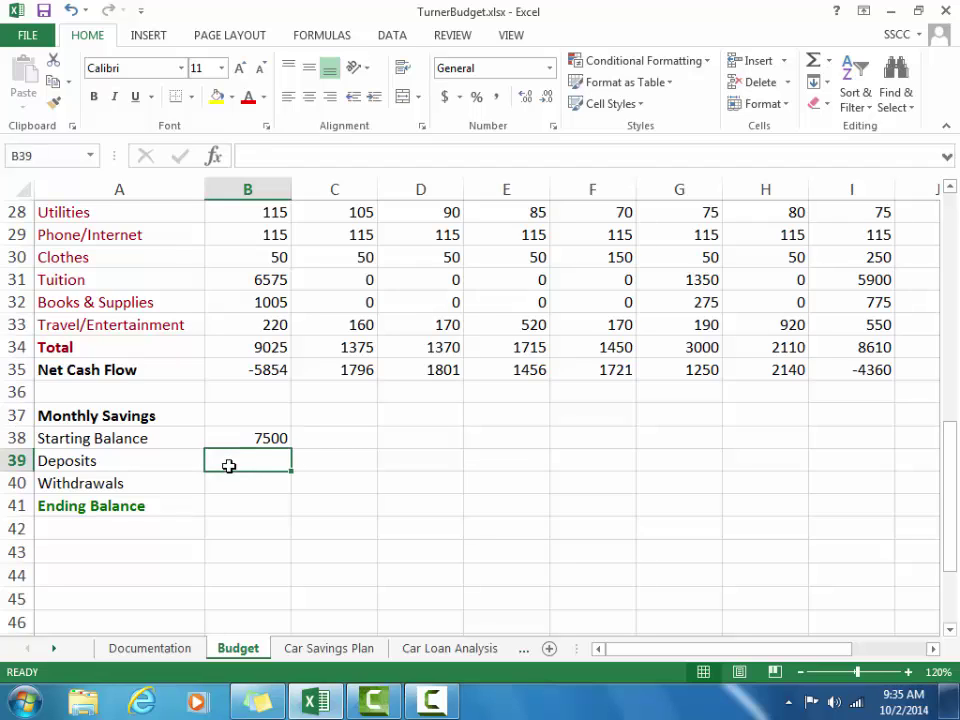
type("=B25")
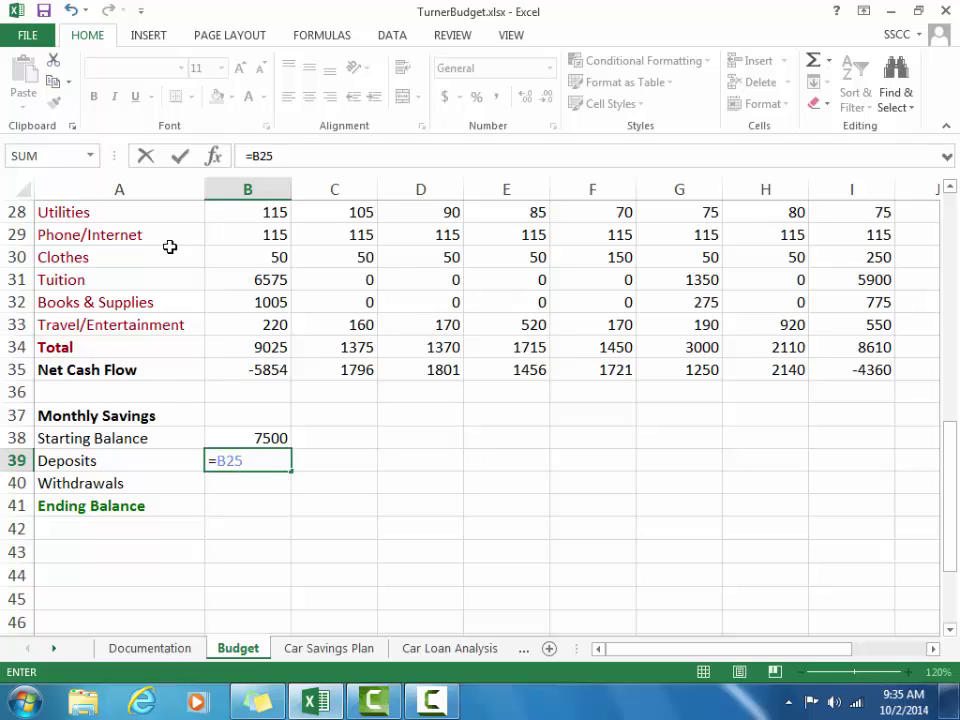
left_click(178, 158)
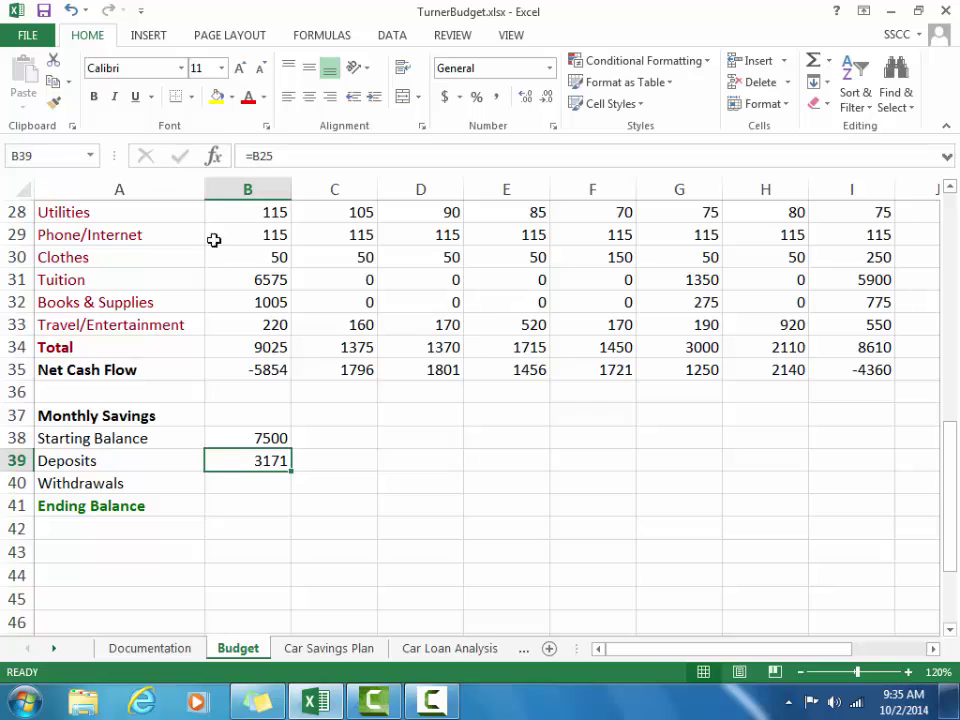
left_click(261, 482)
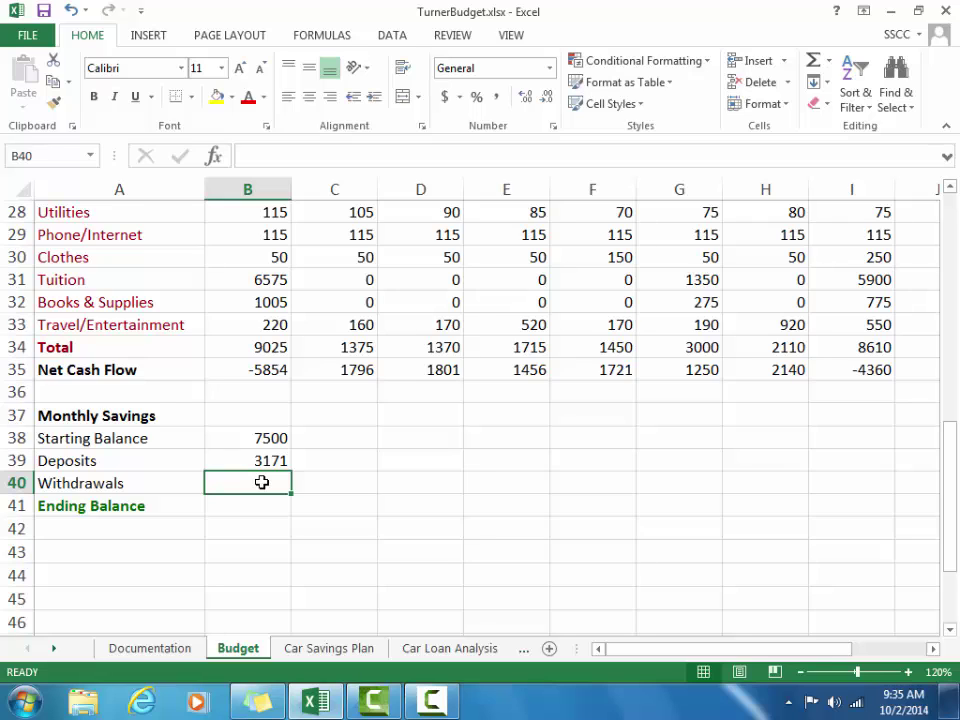
type("=B")
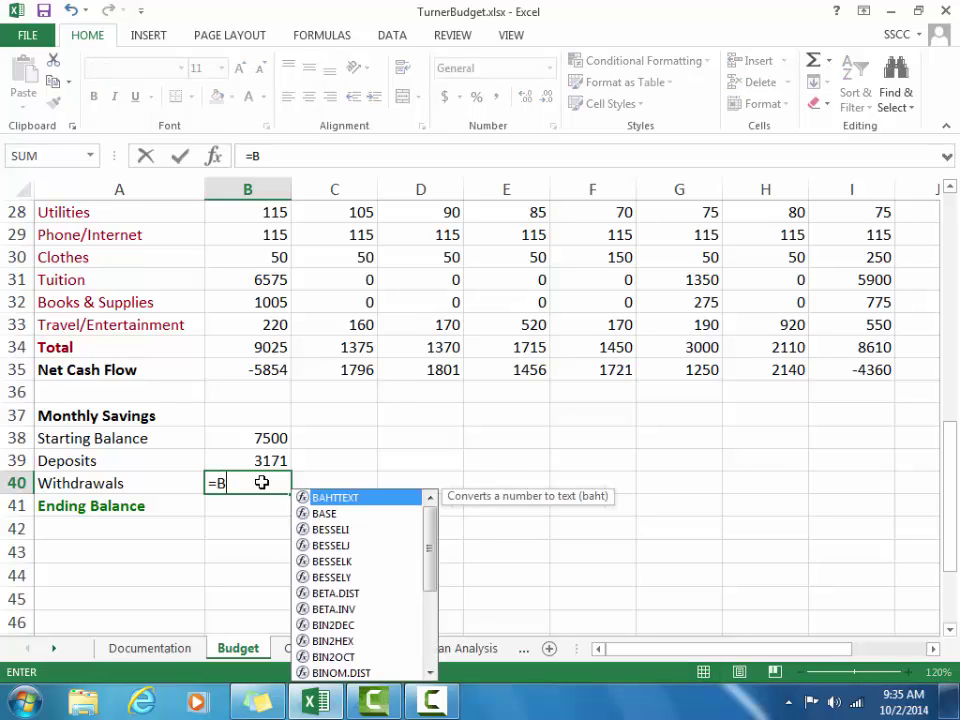
type("34")
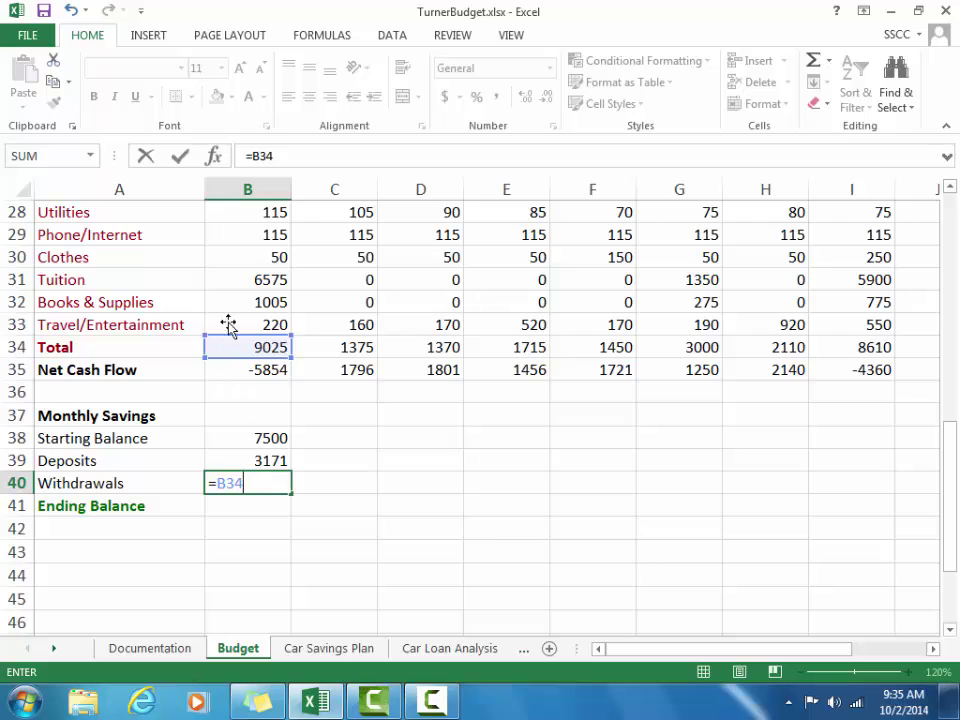
left_click(182, 160)
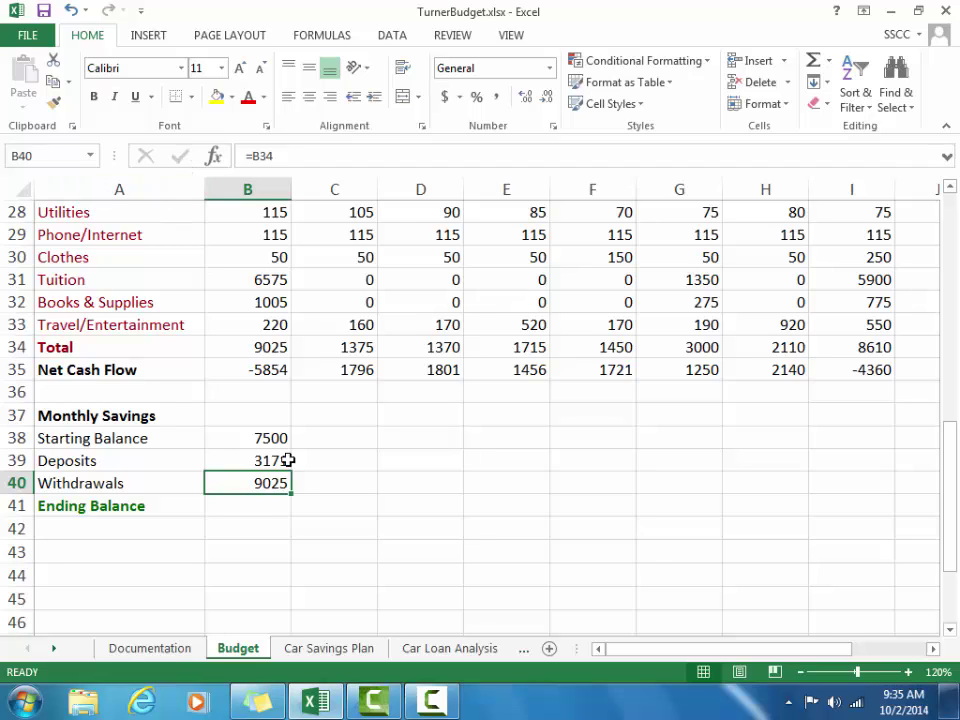
- Enter the formula =B38+B39-B40 in cell B41 to calculate the first month's Ending Balance
left_click(283, 497)
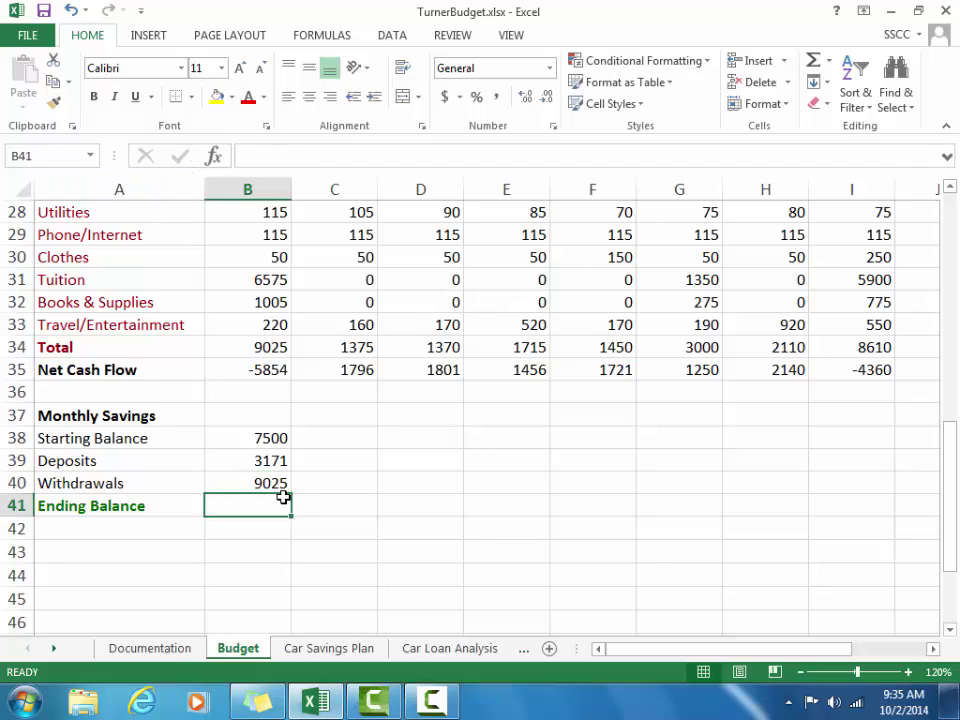
type("=")
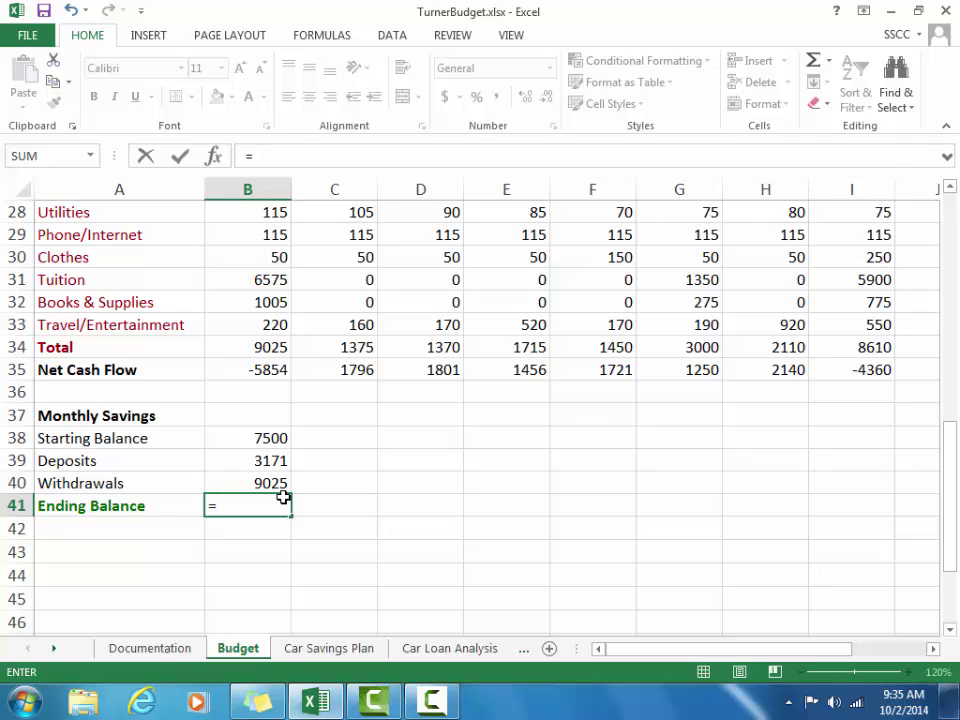
left_click(278, 436)
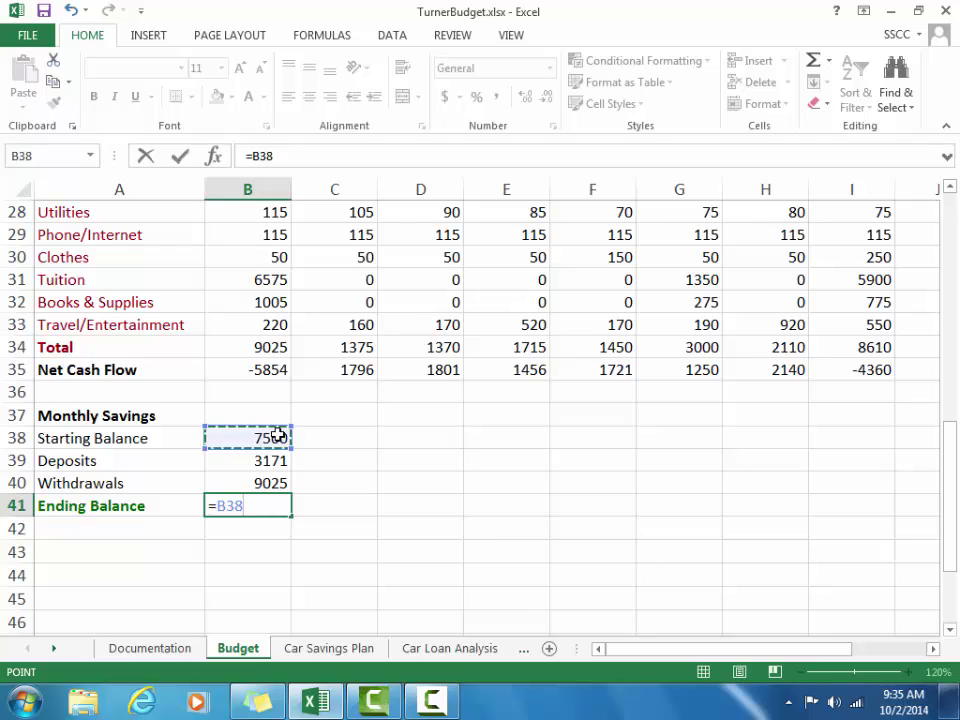
type("+")
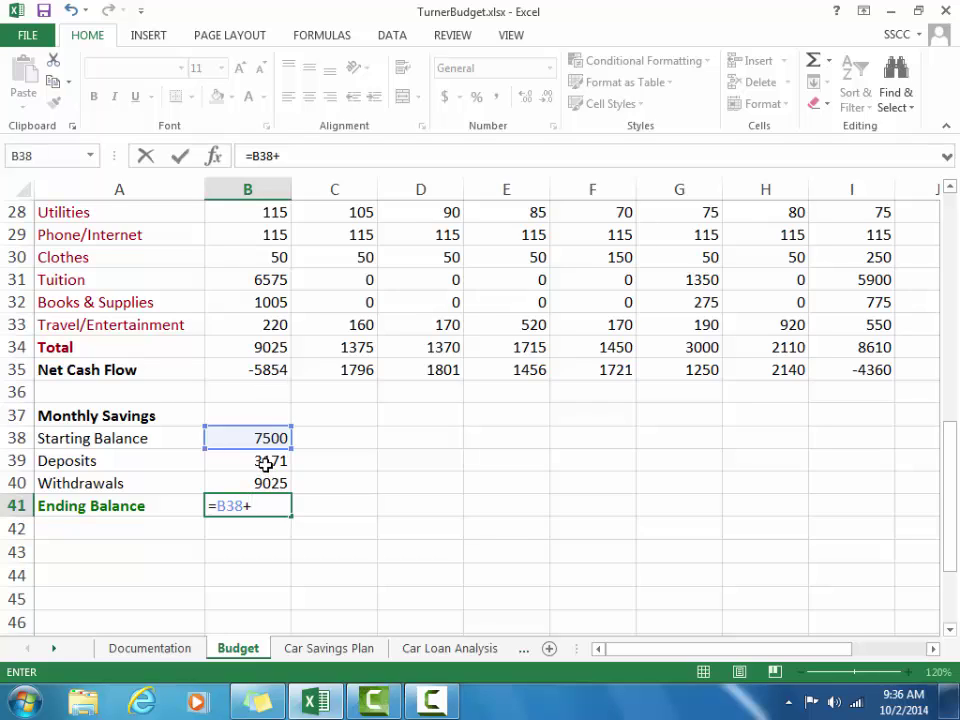
left_click(265, 462)
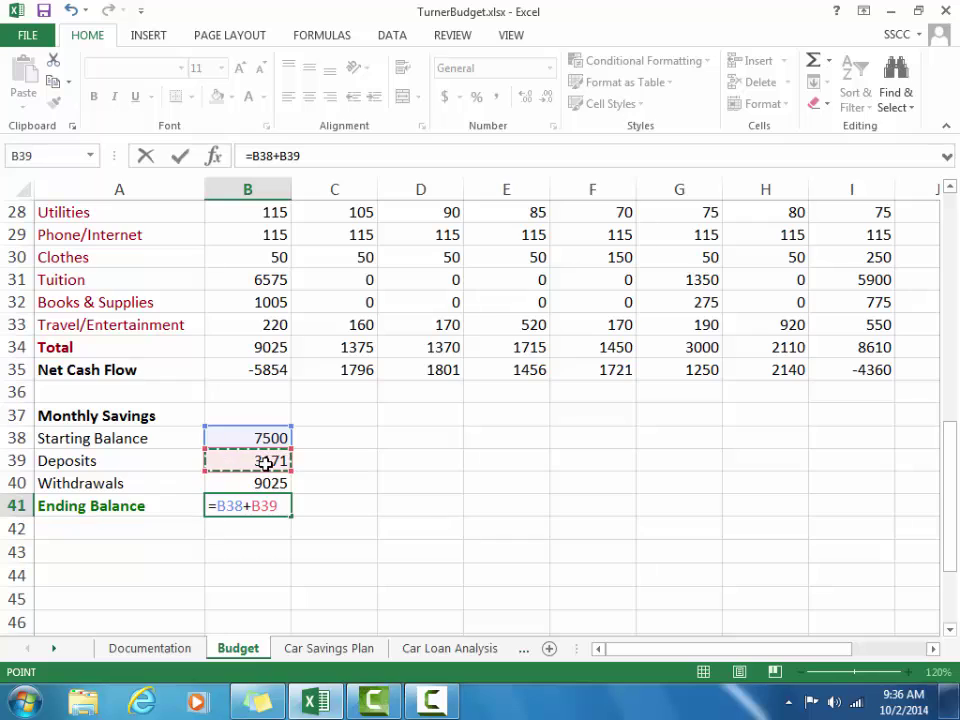
type("-")
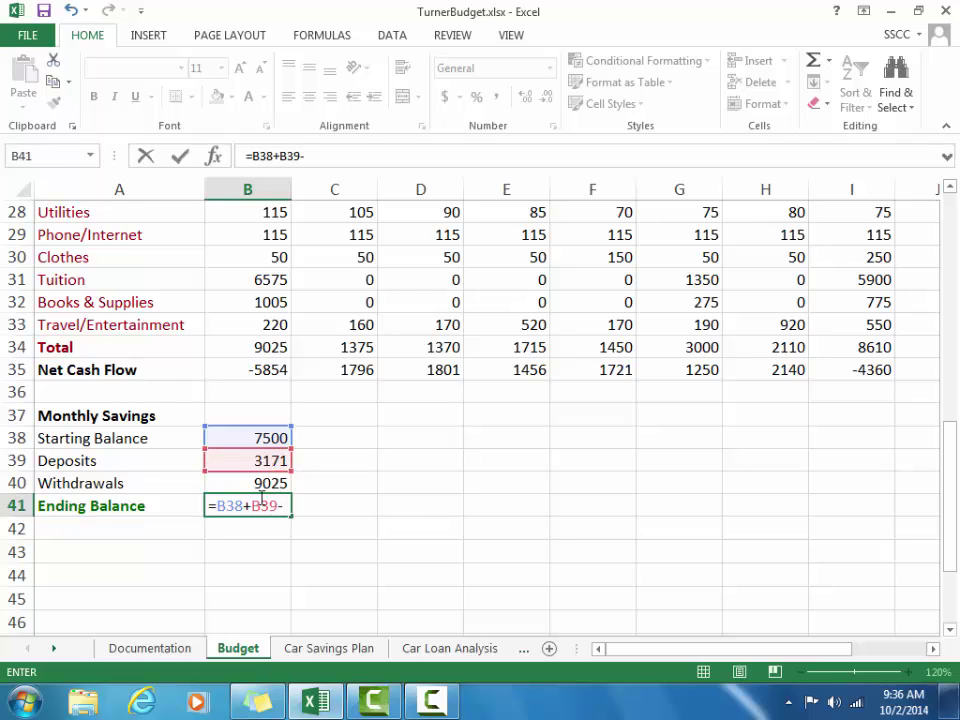
left_click(257, 484)
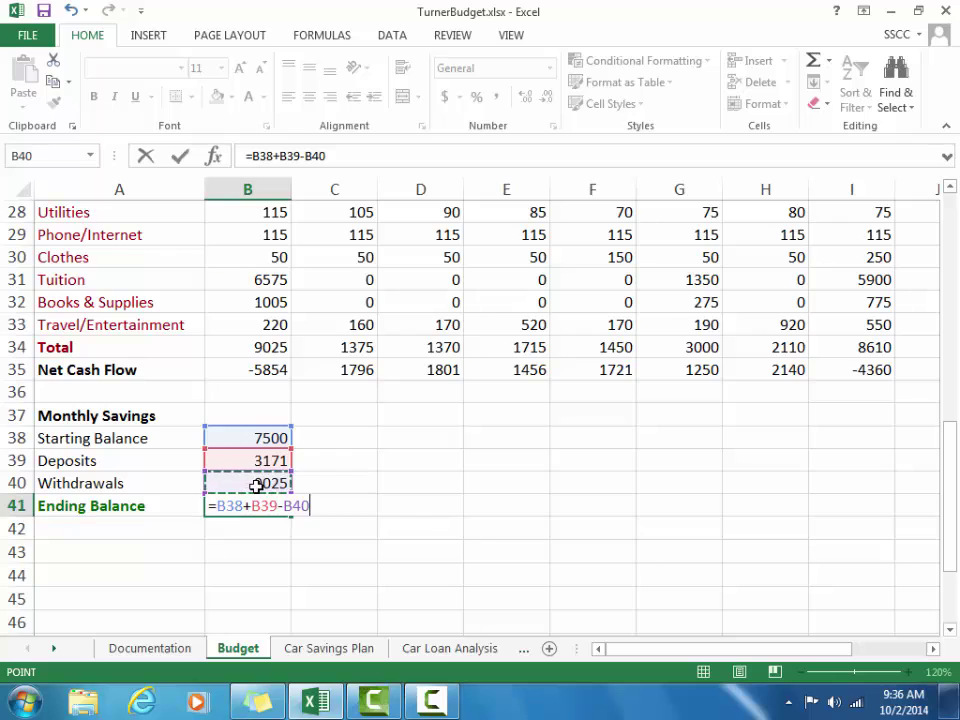
left_click(180, 156)
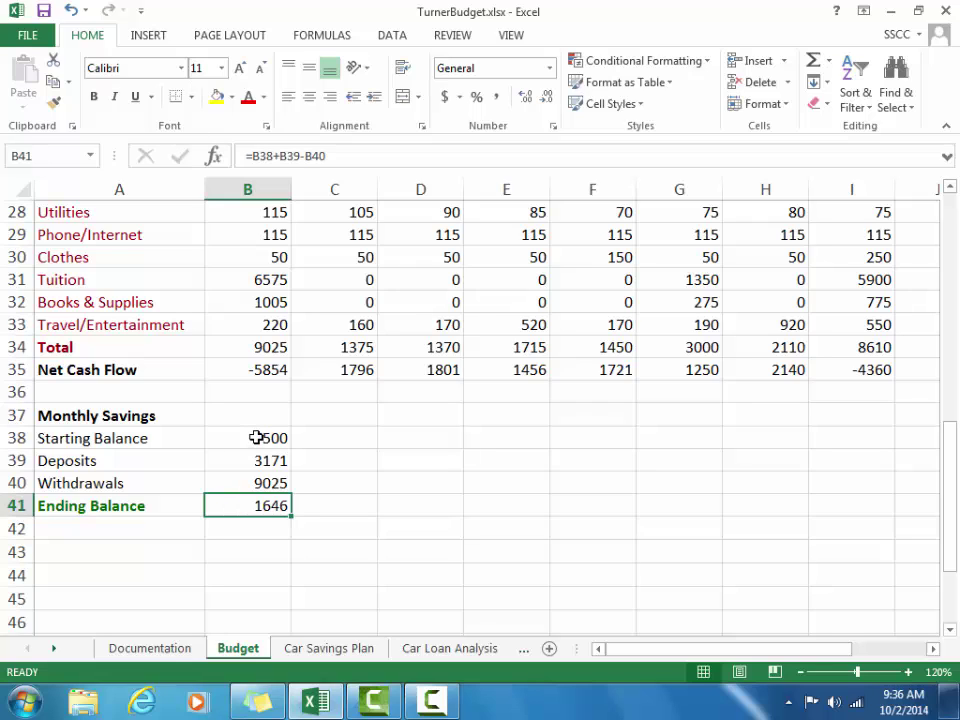
- Copy the Monthly Savings formulas in B38:B41 into column C and change the Starting Balance in C38 to =B41
left_click_drag(257, 437, 258, 505)
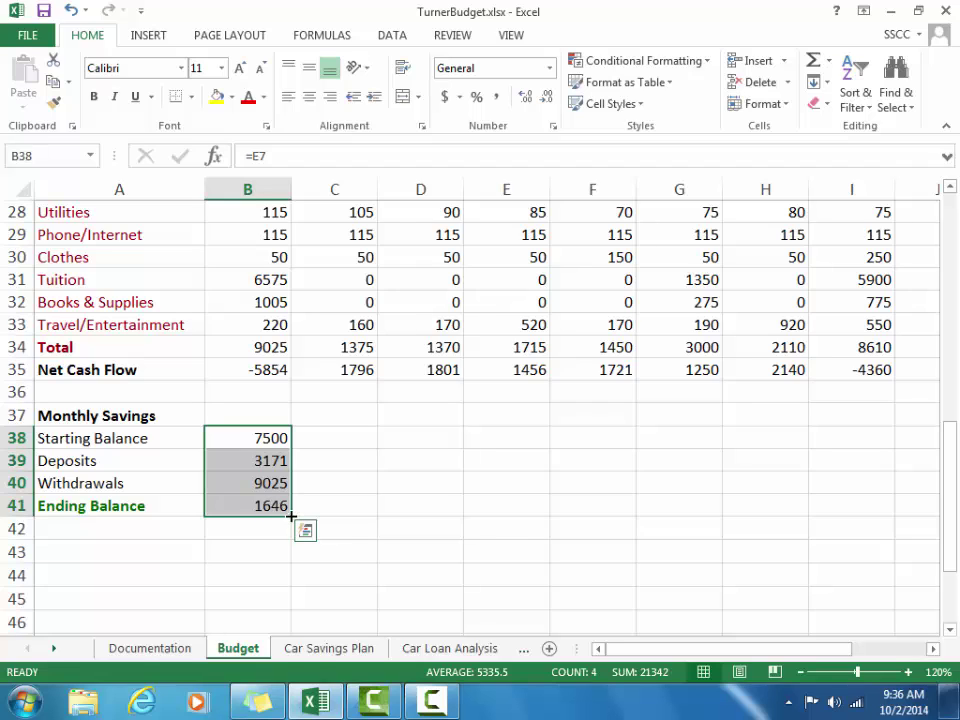
left_click_drag(291, 515, 351, 512)
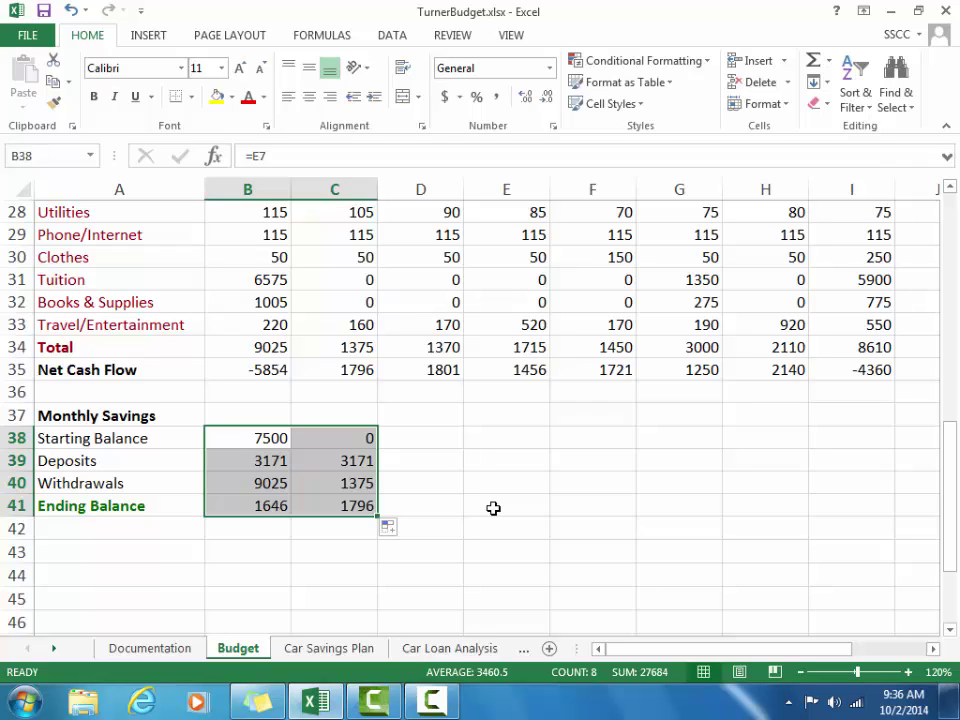
left_click(332, 436)
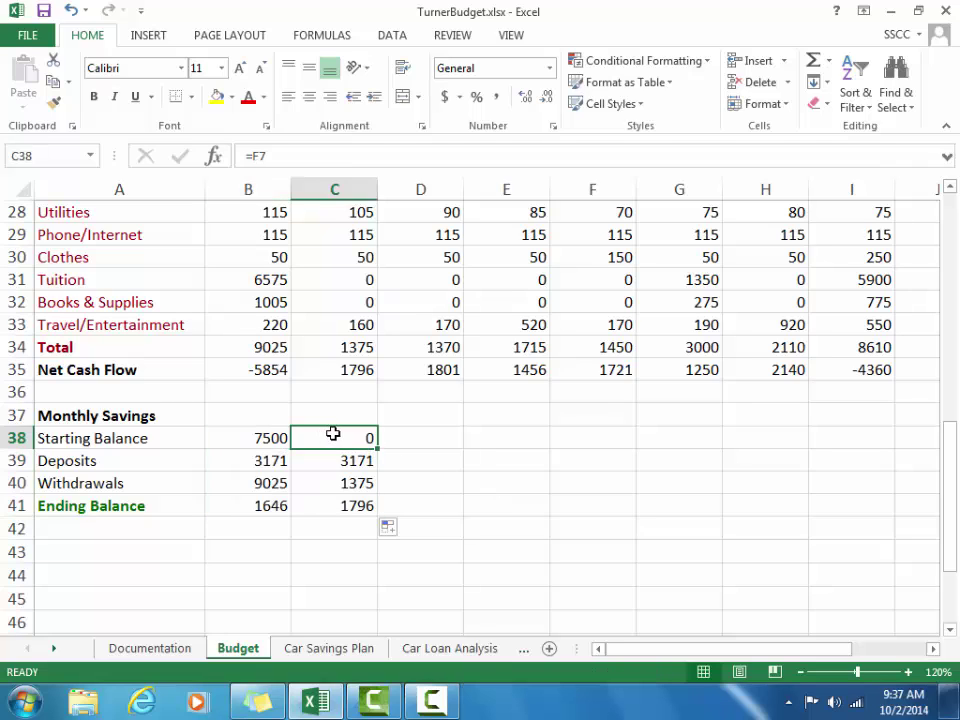
left_click(300, 158)
key("BackSpace")
key("BackSpace")
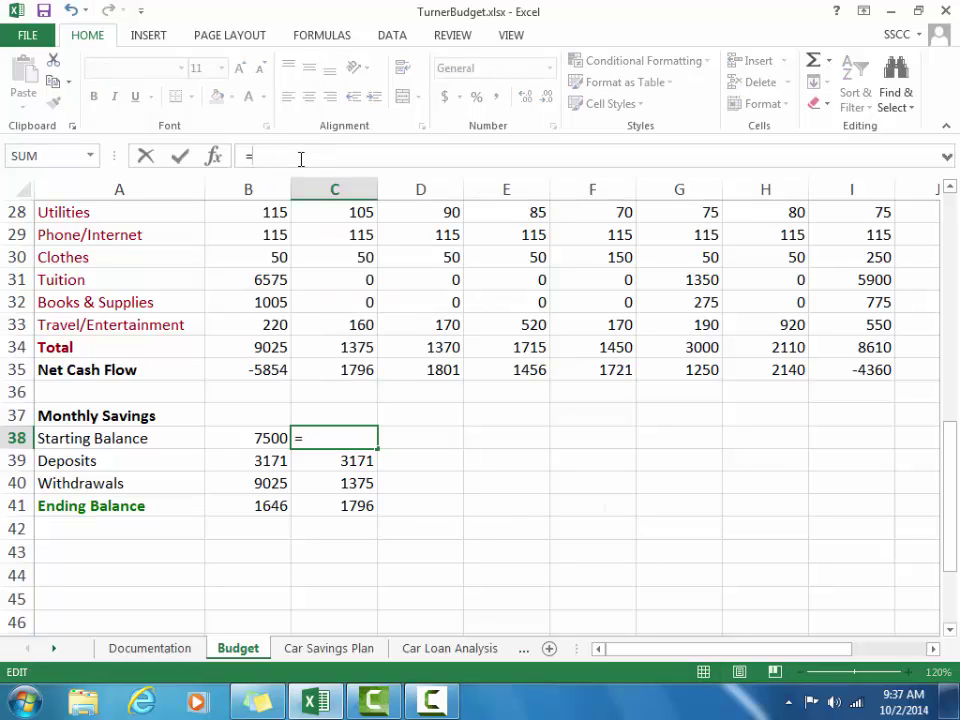
type("B41")
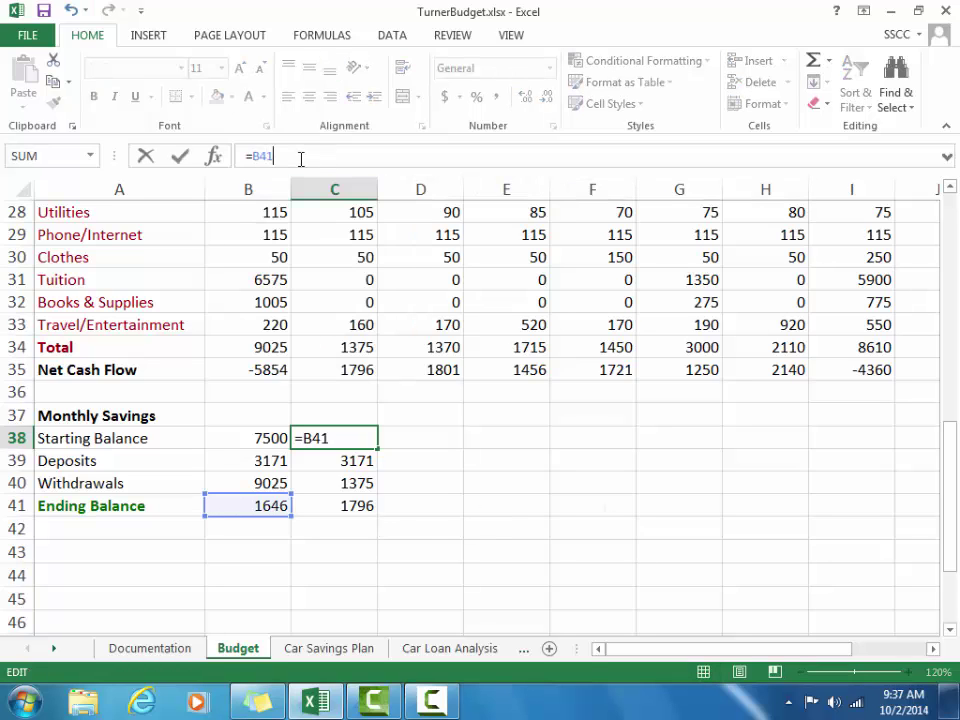
left_click(183, 161)
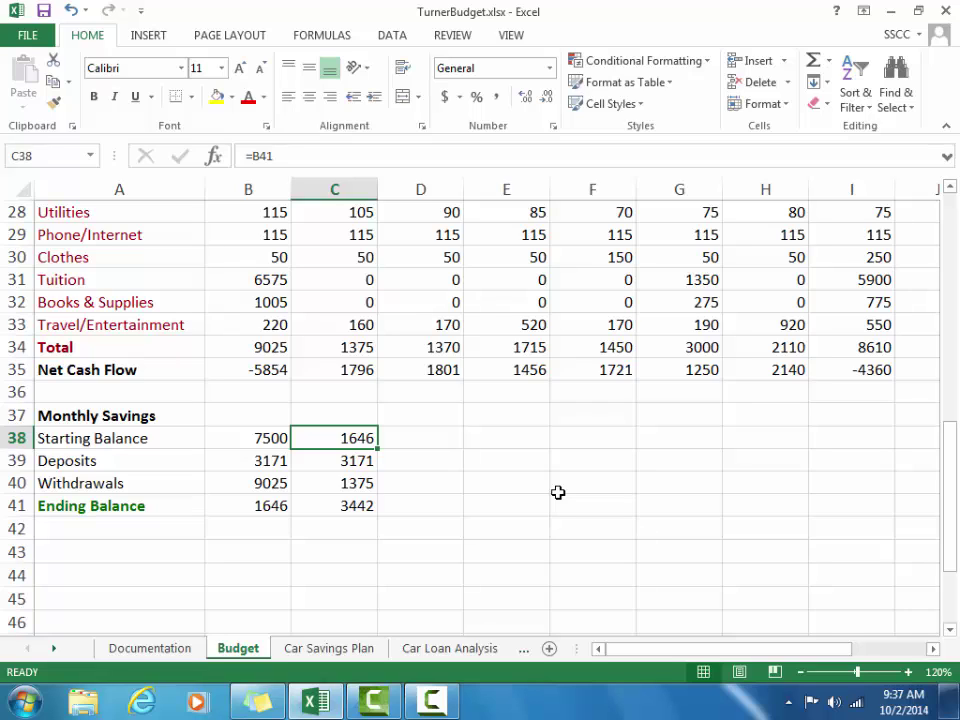
- Copy the Monthly Savings formulas in C38:C41 across the remaining months through column M
left_click(392, 453)
left_click_drag(364, 437, 823, 525)
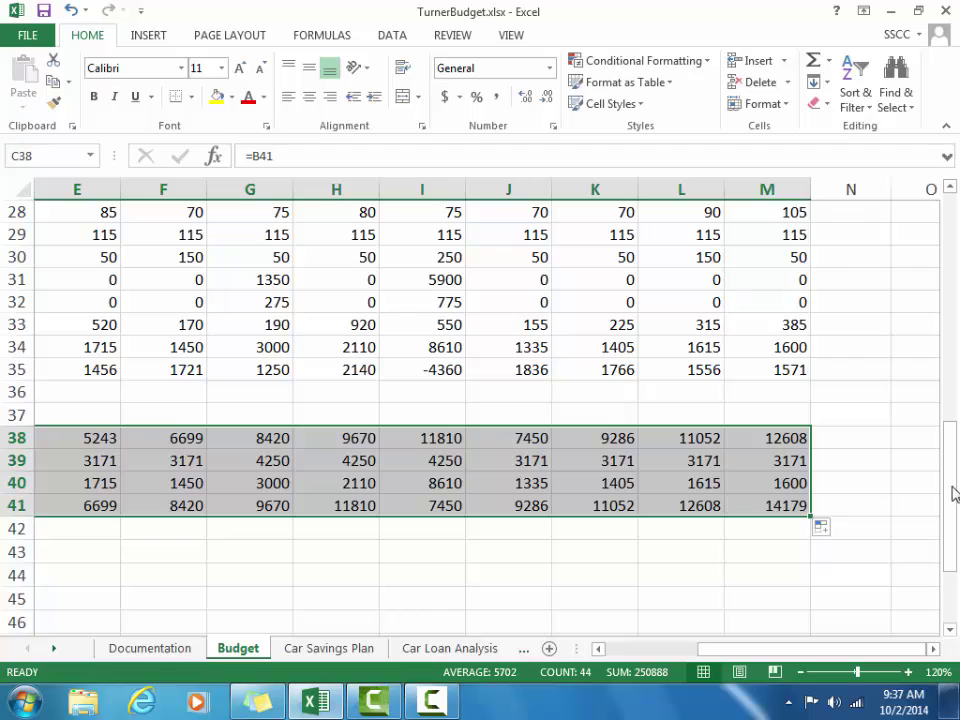
- Enter the formula =M41 in cell F7 as the Ending balance under Savings Account
left_click_drag(954, 493, 957, 250)
left_click_drag(768, 656, 589, 615)
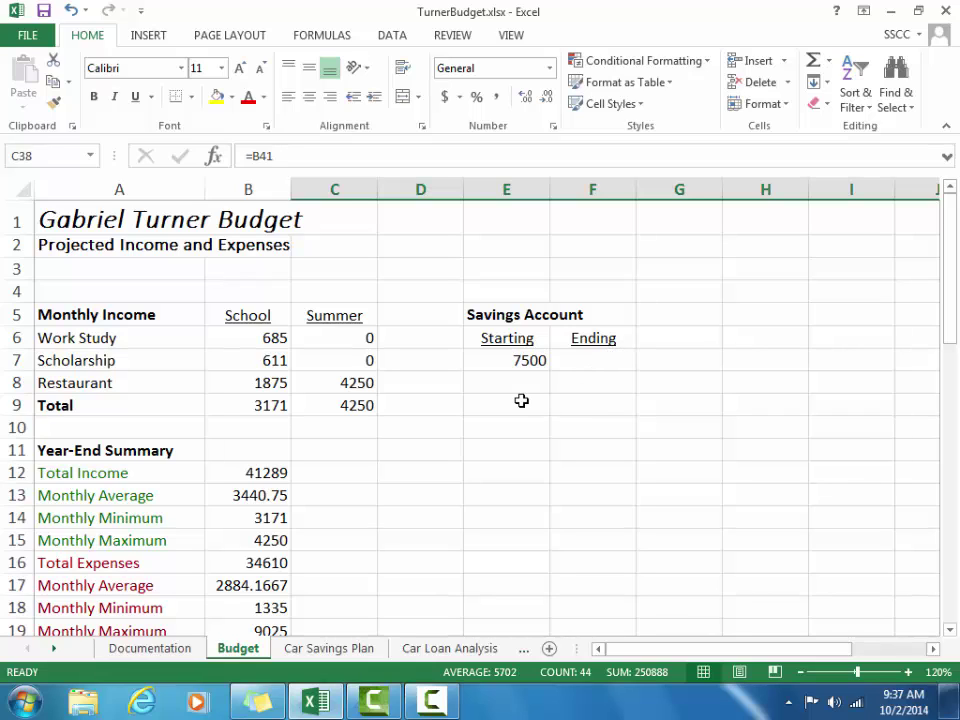
left_click(587, 359)
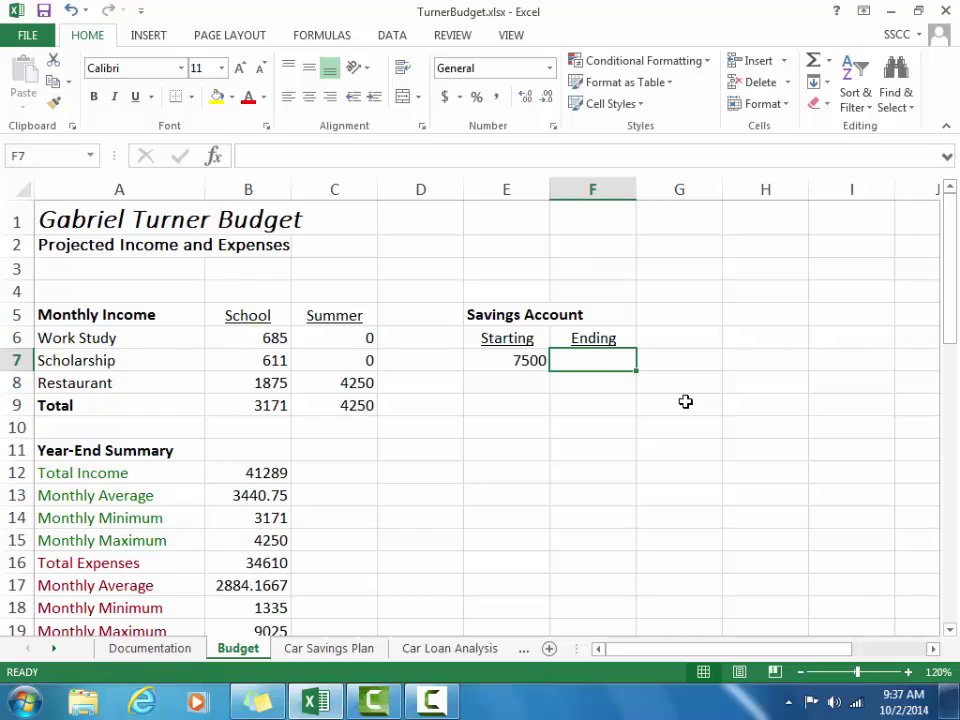
type("=M41")
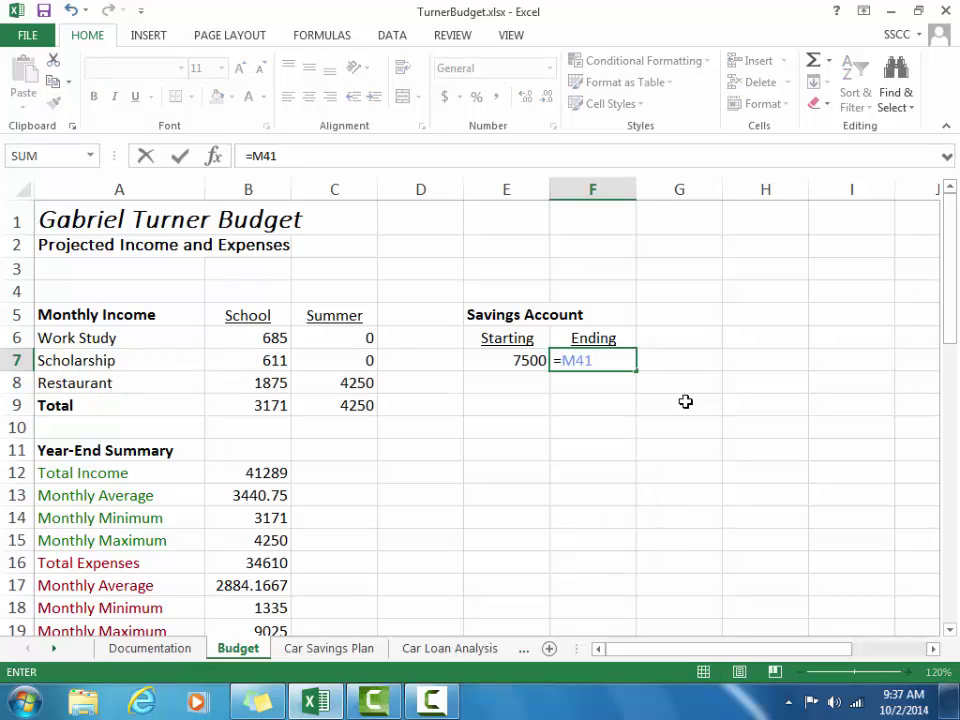
left_click(181, 158)
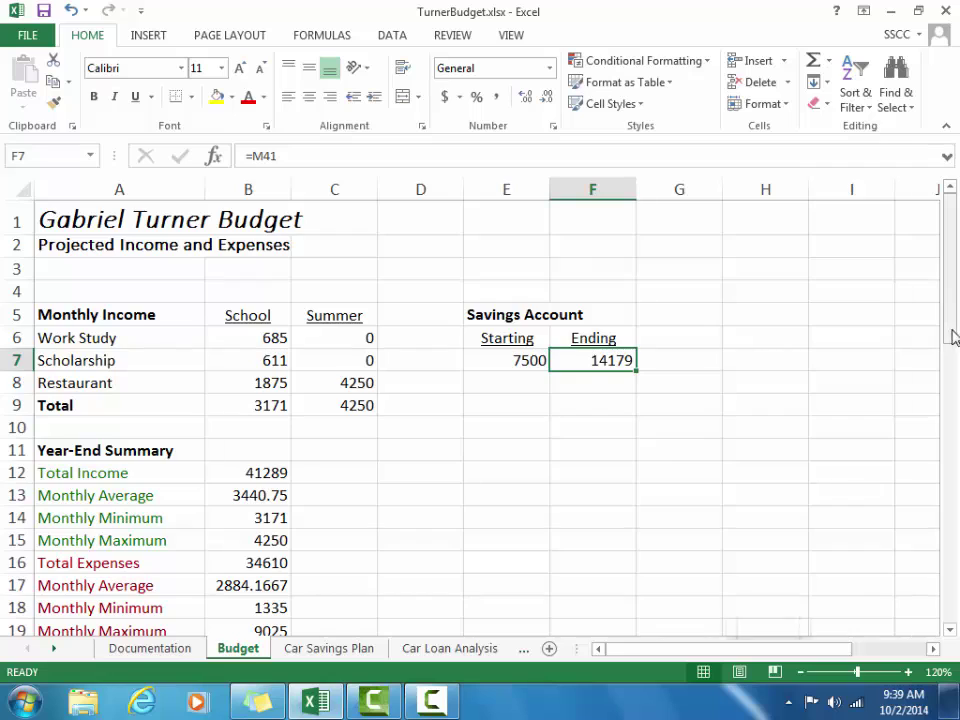
- Enter the heading Jan in cell B37 beside Monthly Savings and make its text bold and underlined
left_click_drag(954, 336, 955, 530)
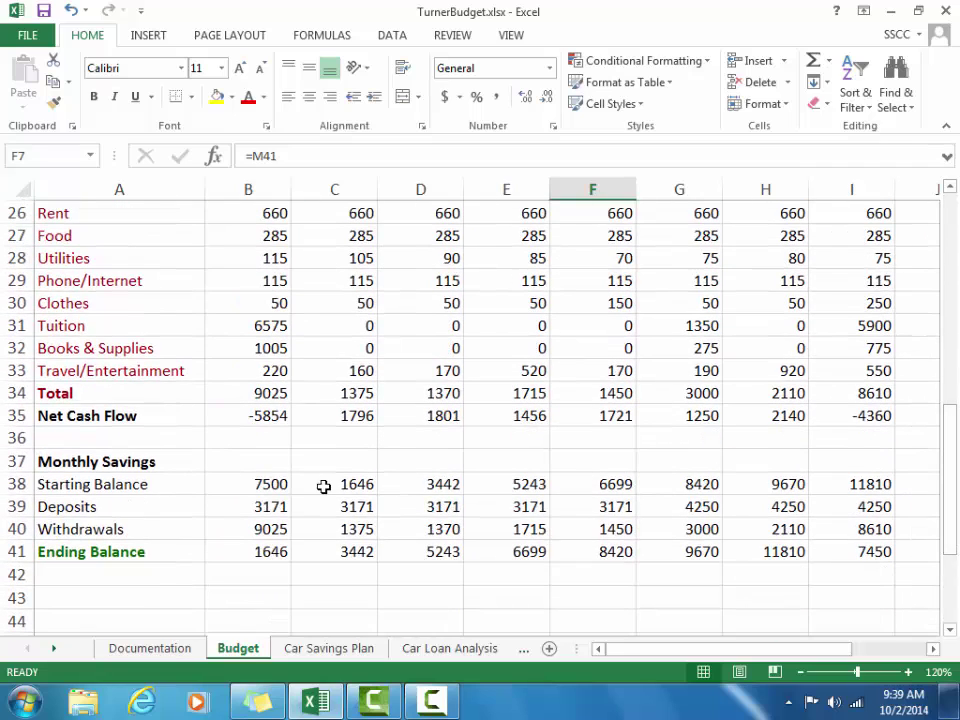
left_click(265, 464)
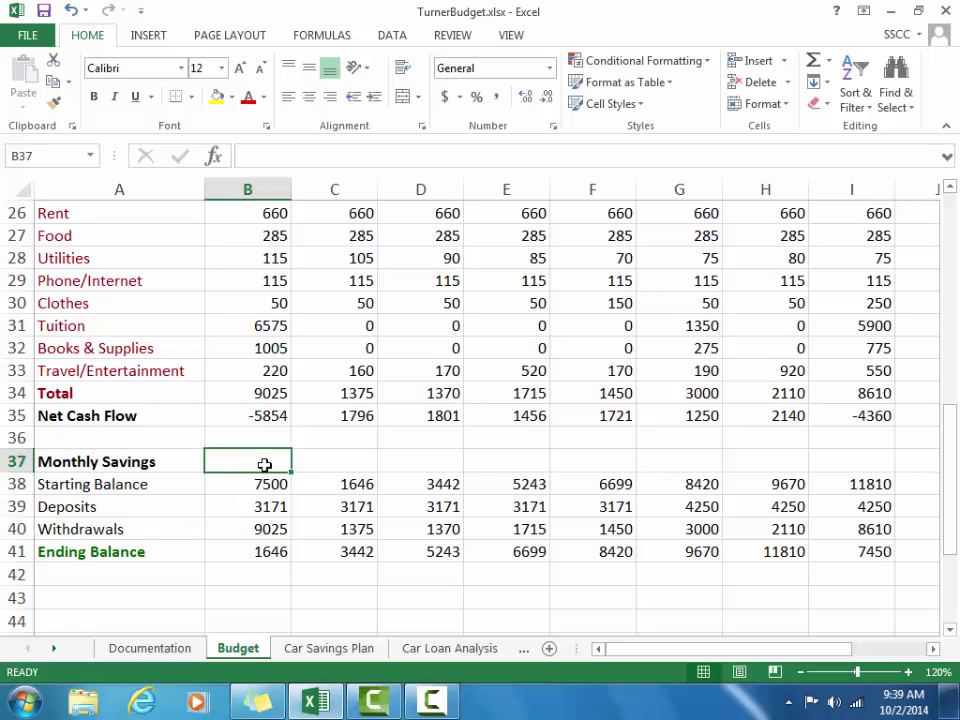
type("Jan")
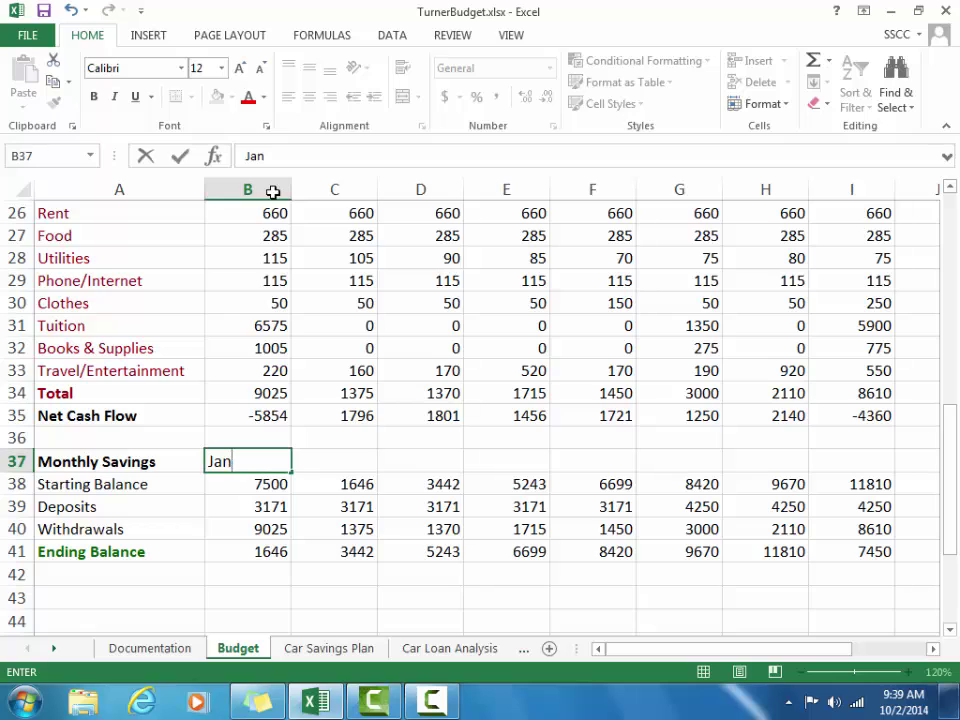
left_click(96, 98)
double_click(203, 461)
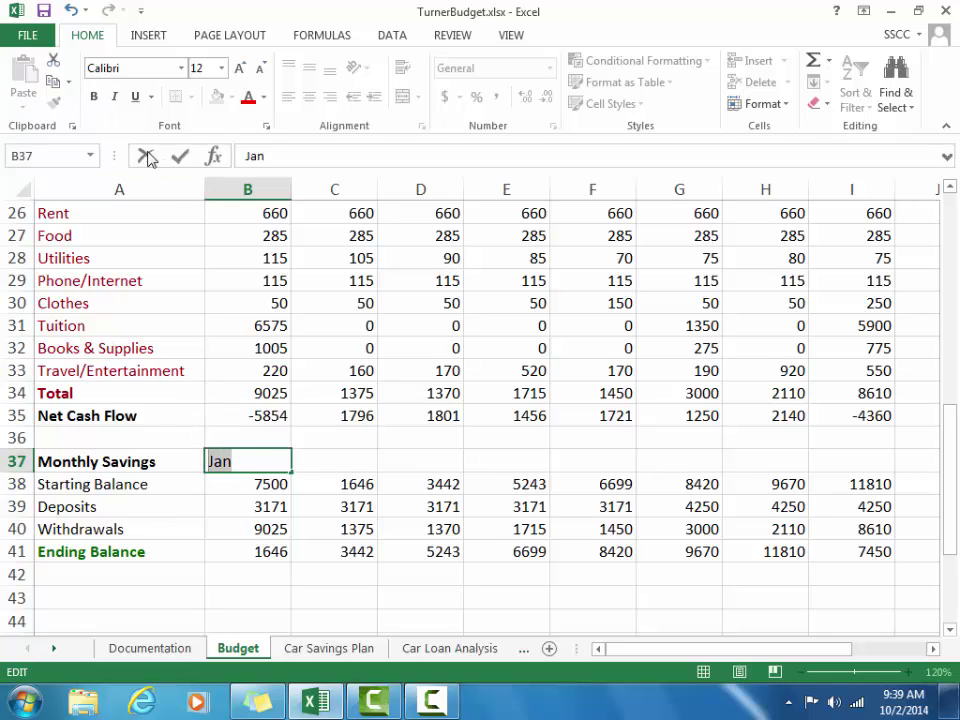
left_click(95, 98)
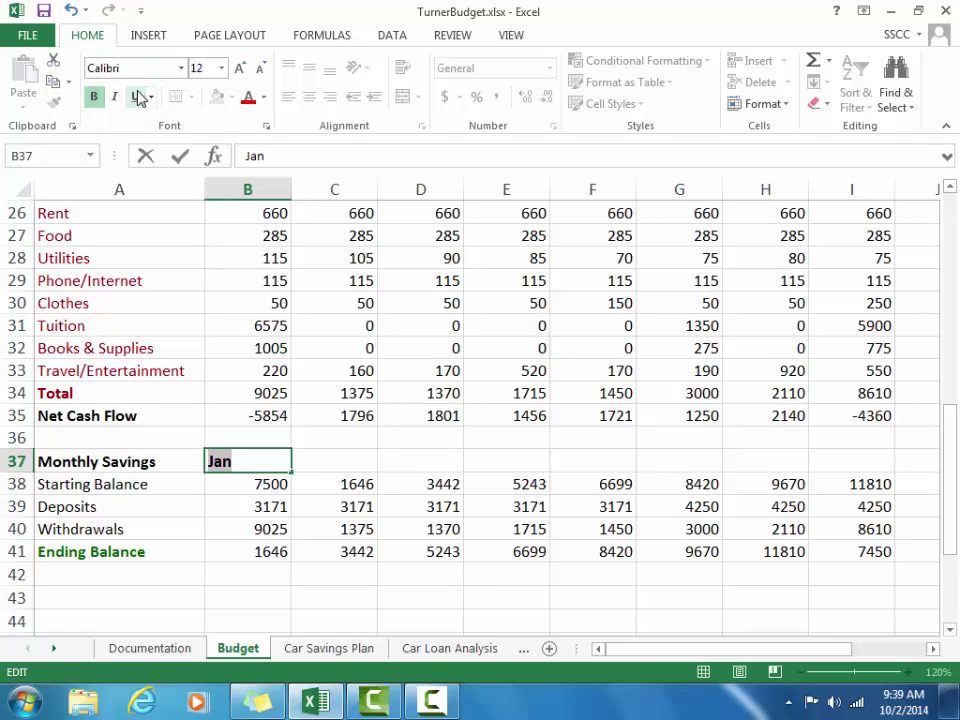
left_click(139, 97)
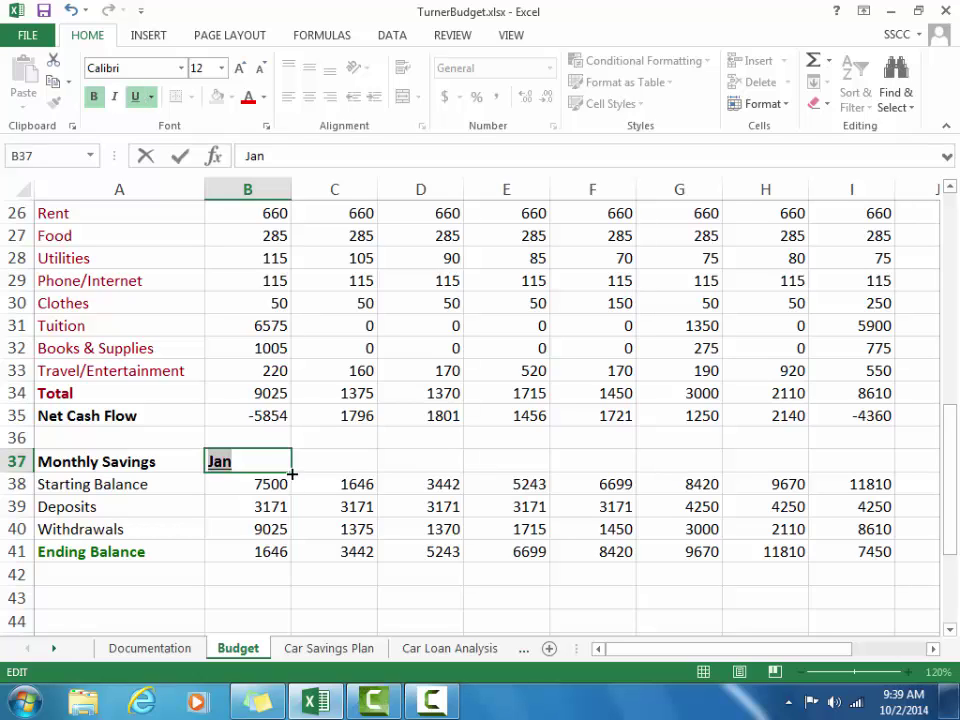
- Extend the Jan heading from B37 across row 37 to fill the month names through Dec in M37
left_click_drag(291, 473, 360, 470)
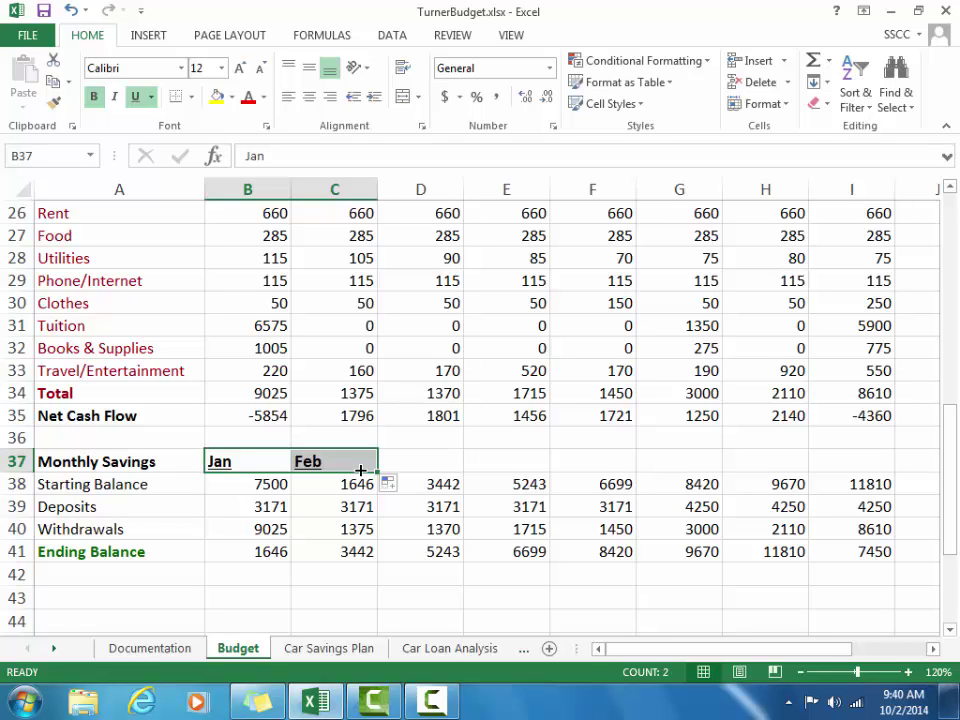
left_click_drag(376, 470, 815, 462)
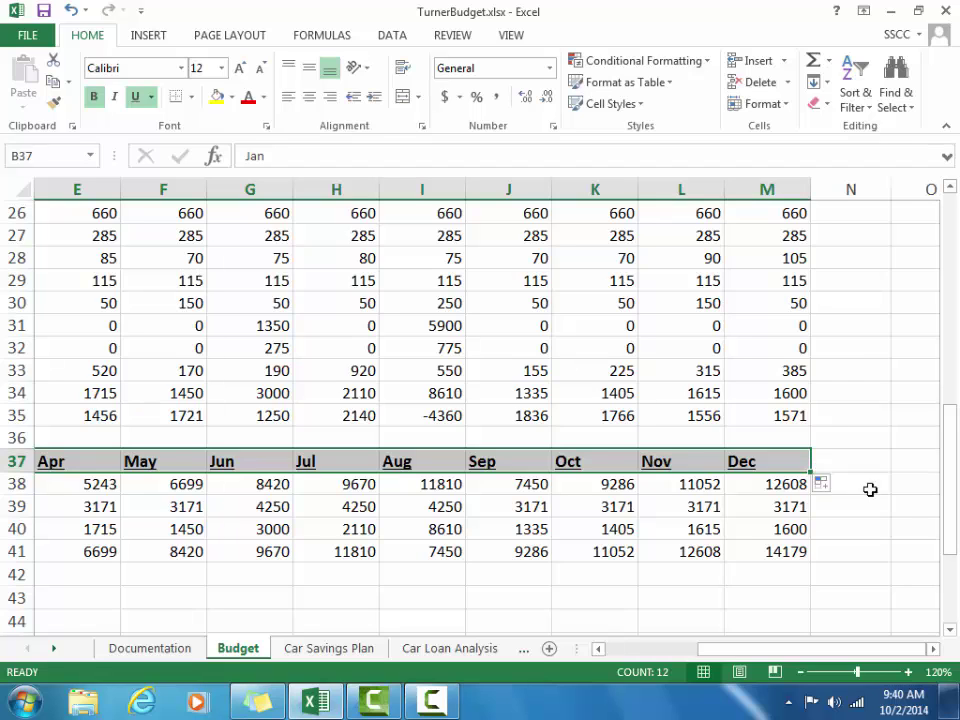
left_click(510, 600)
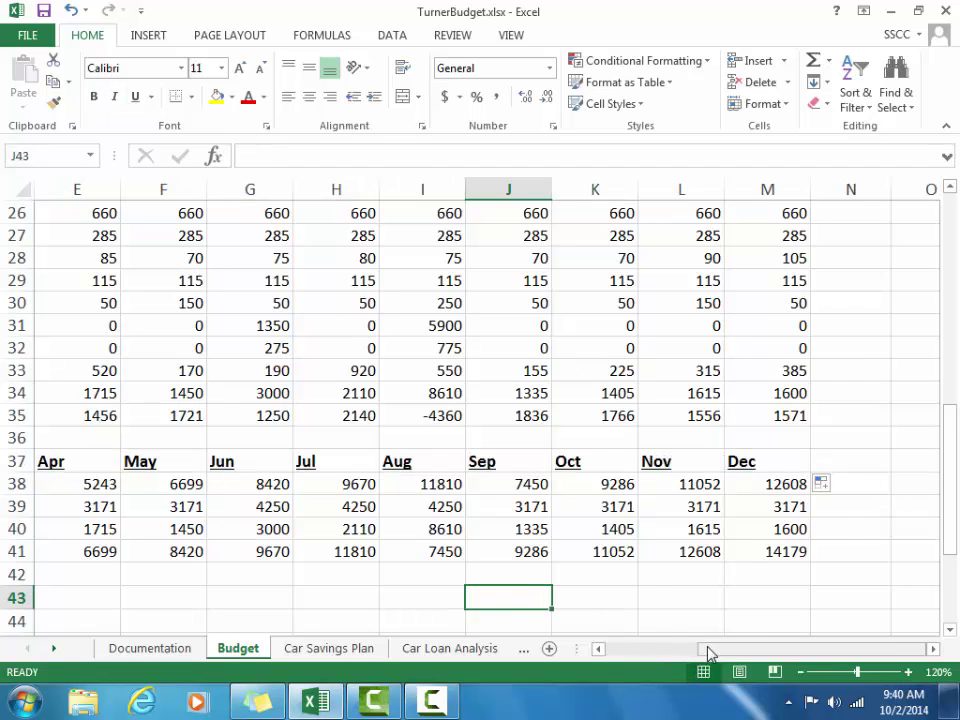
left_click_drag(707, 651, 537, 632)
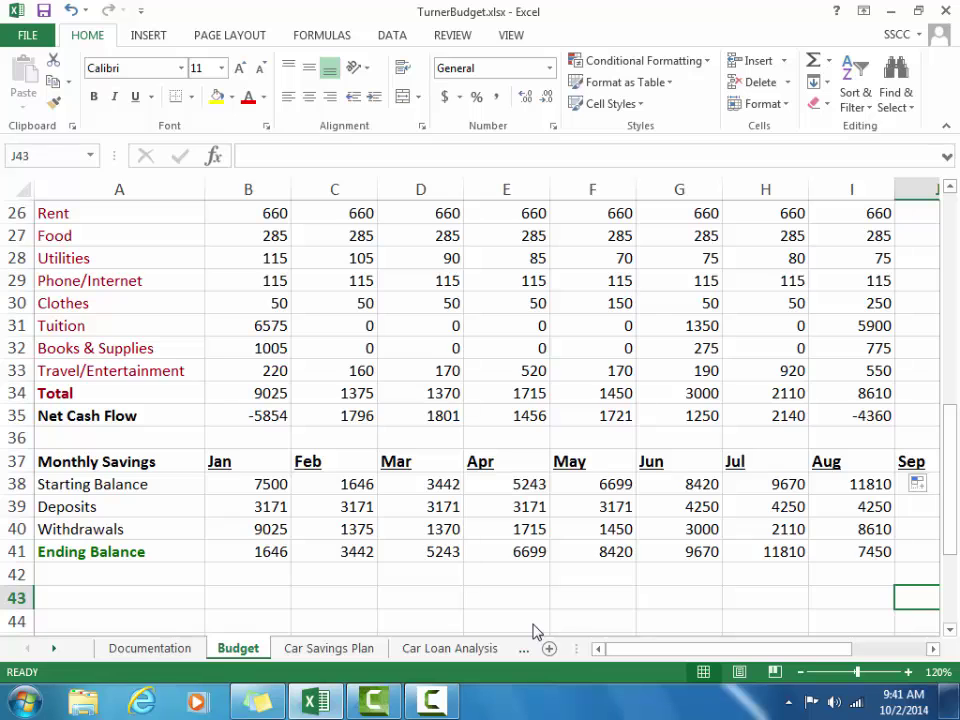
- Insert the TODAY date function in cell A3 below the Projected Income and Expenses subtitle
key("ctrl+Home")
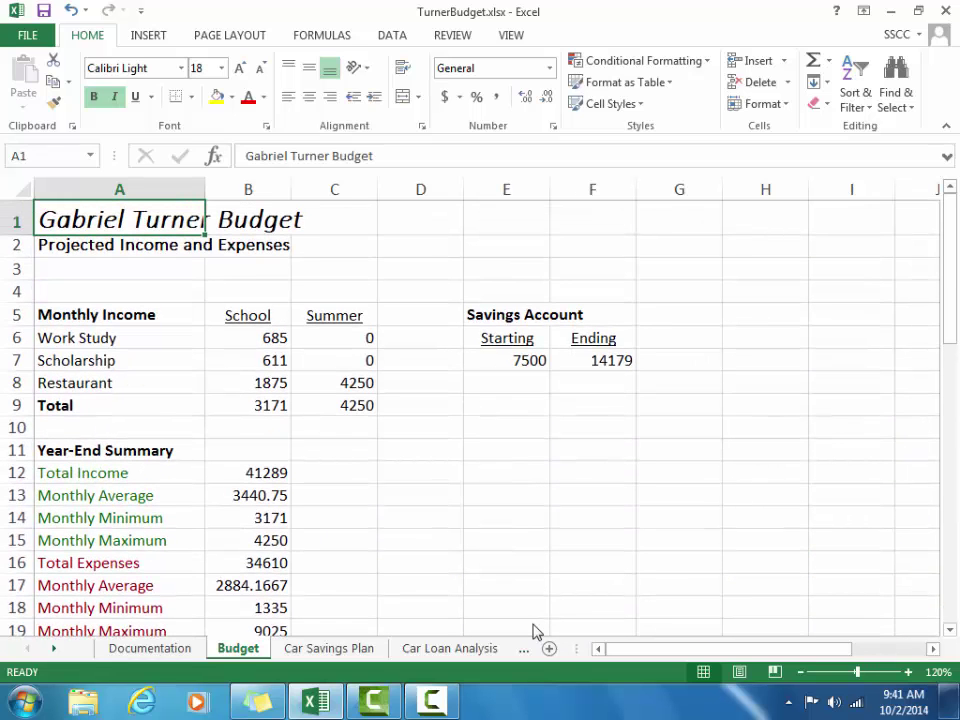
left_click(180, 267)
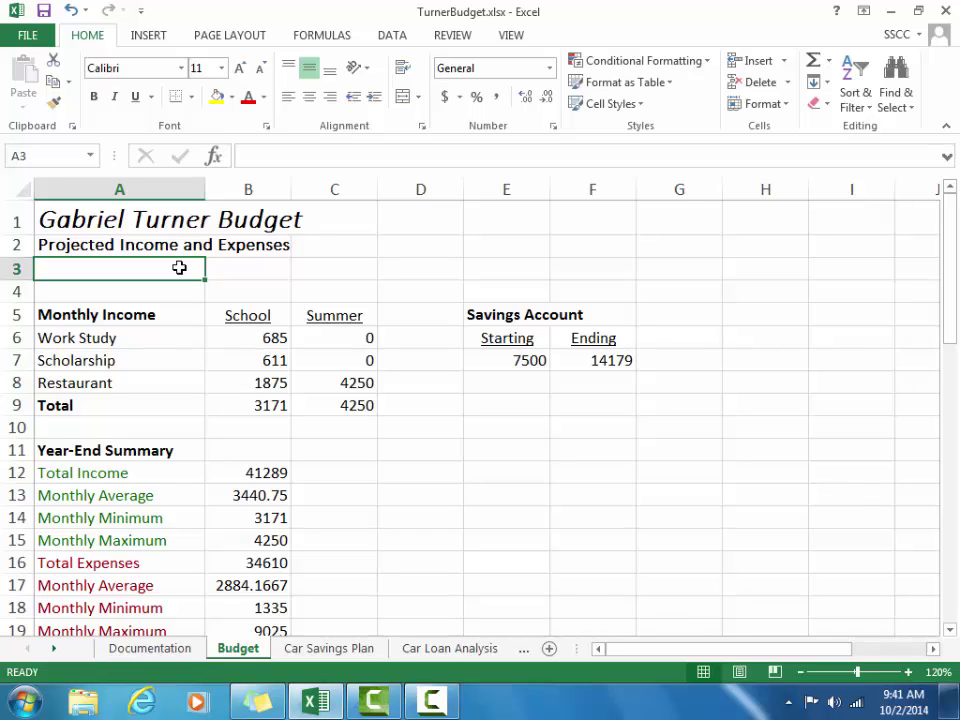
left_click(318, 35)
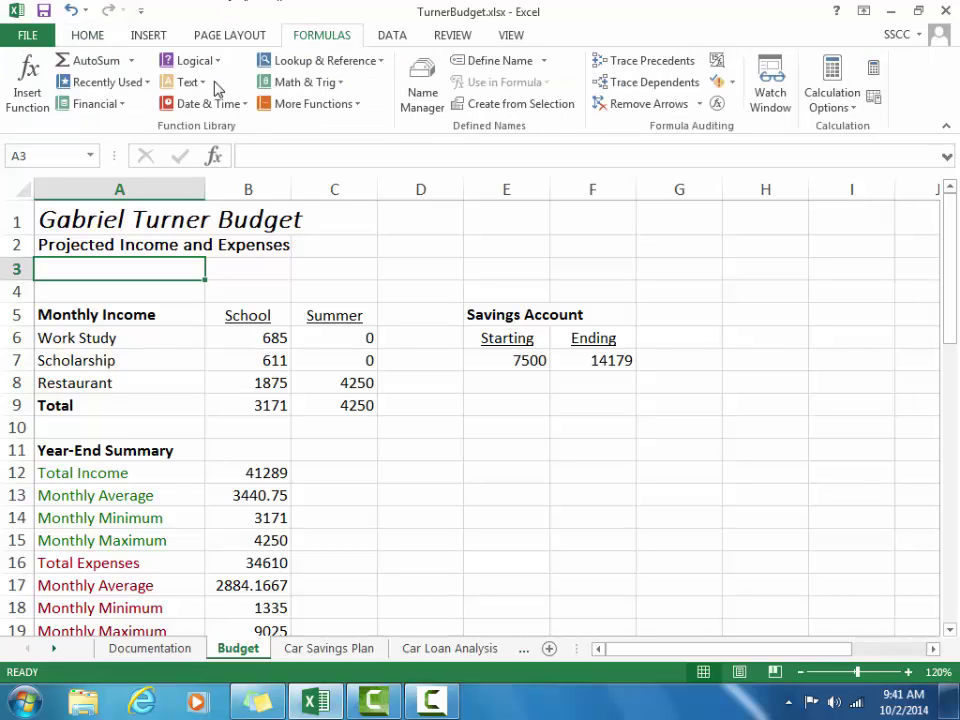
left_click(216, 112)
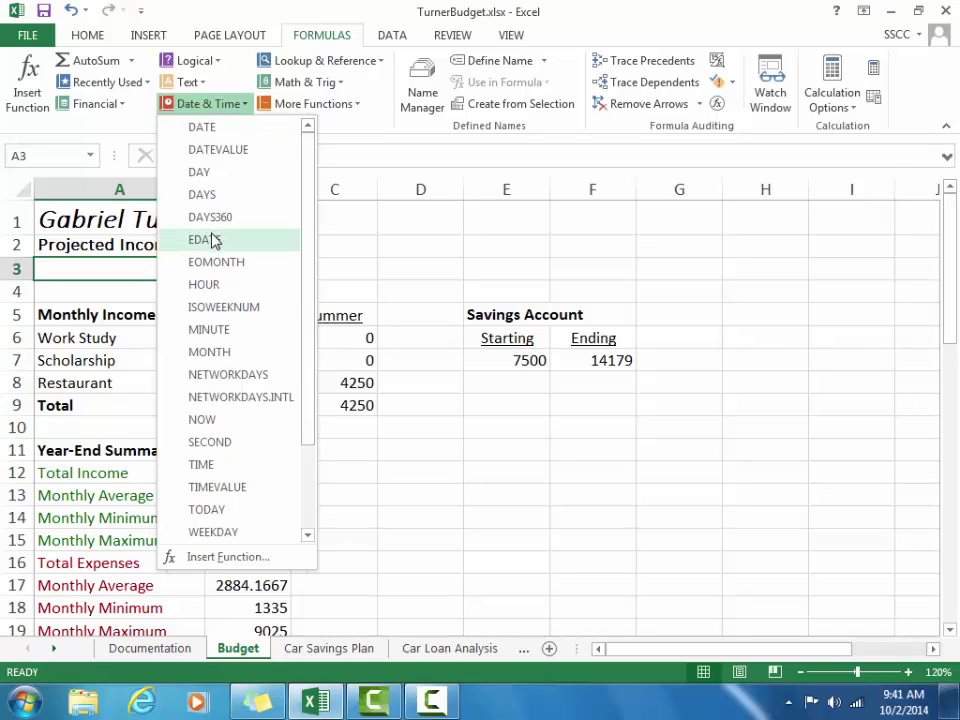
left_click(207, 509)
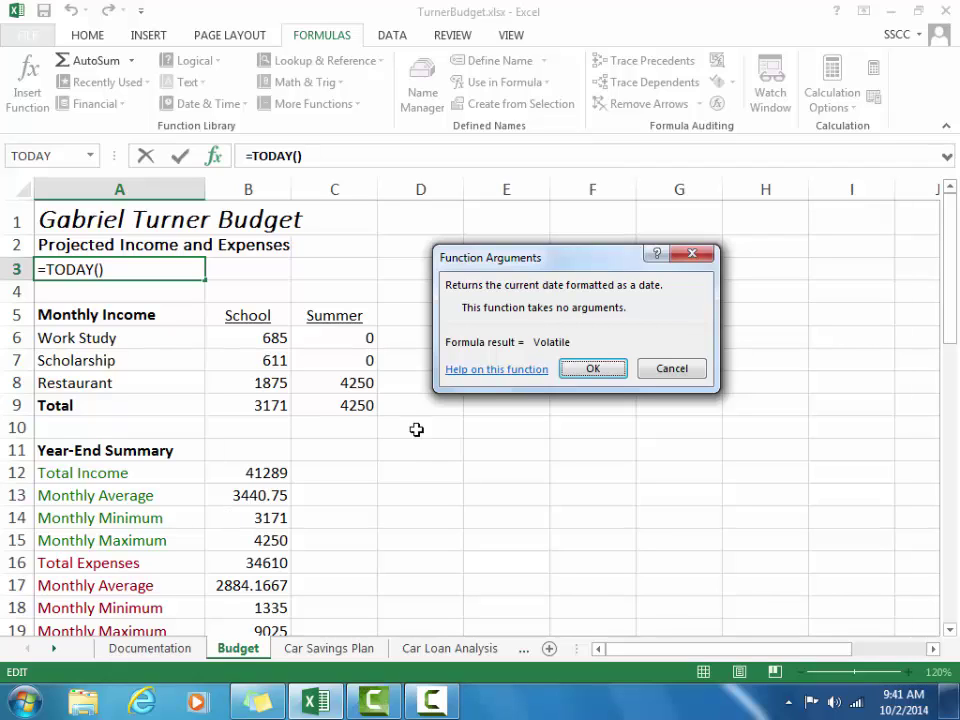
left_click(575, 370)
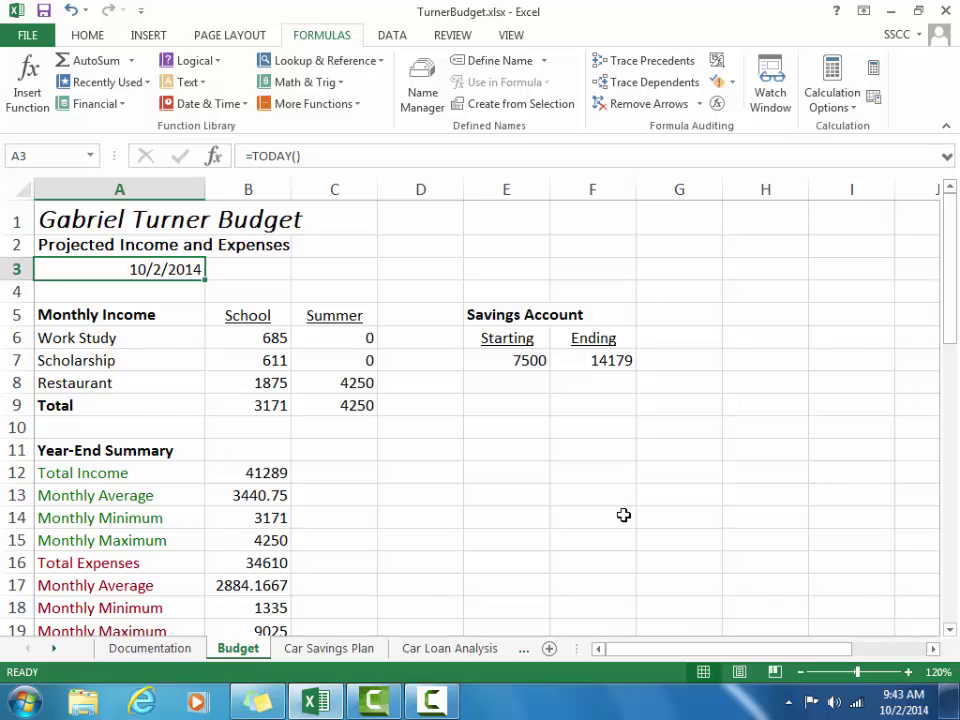
- On the Car Loan Analysis sheet, enter 6% in percentage format as the Annual Interest Rate in B3 and 12 Payments per Year in B4
left_click(426, 652)
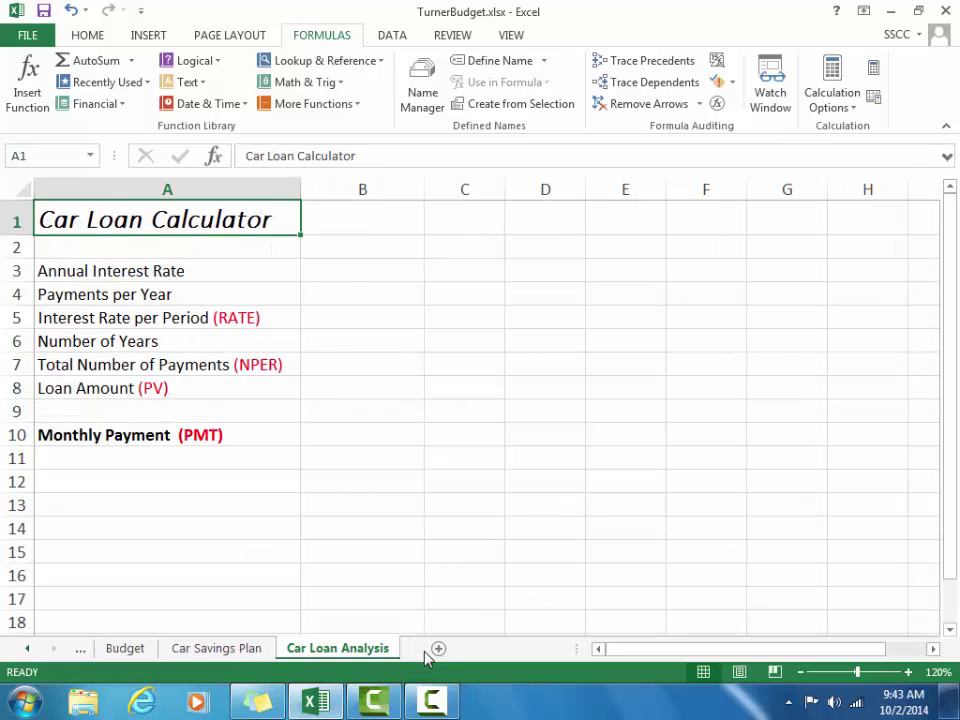
left_click(375, 276)
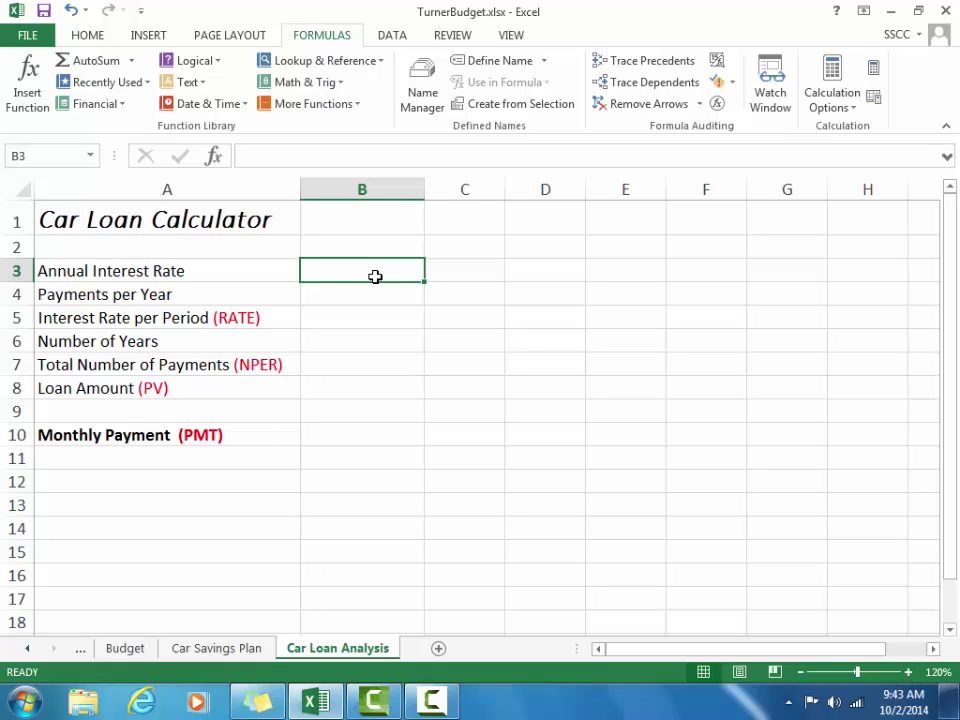
left_click(78, 38)
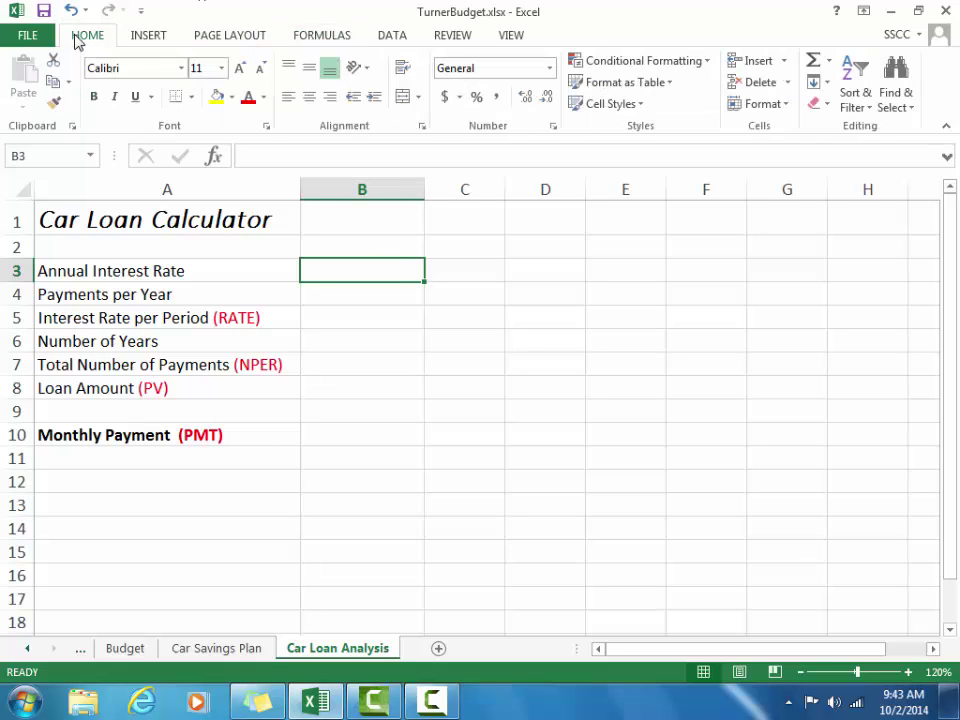
left_click(477, 99)
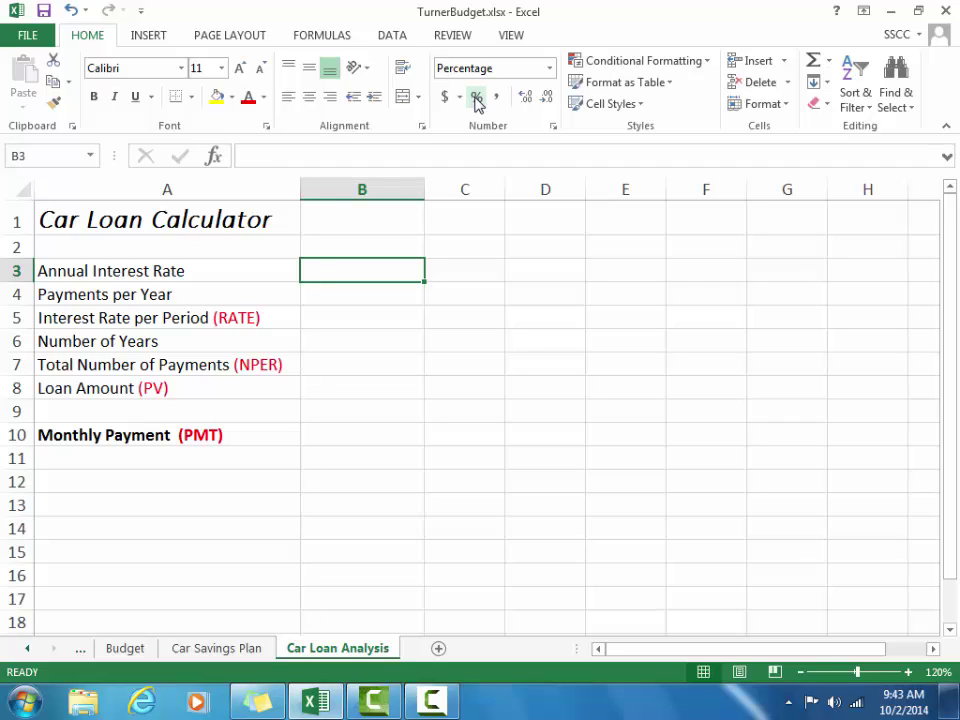
type("6")
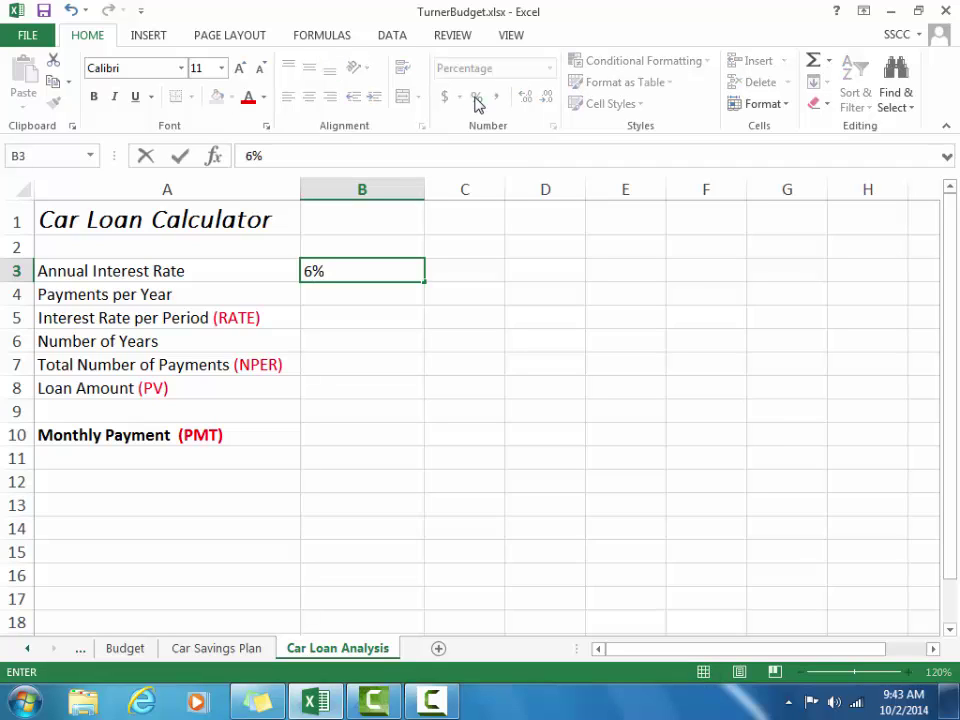
key("Return")
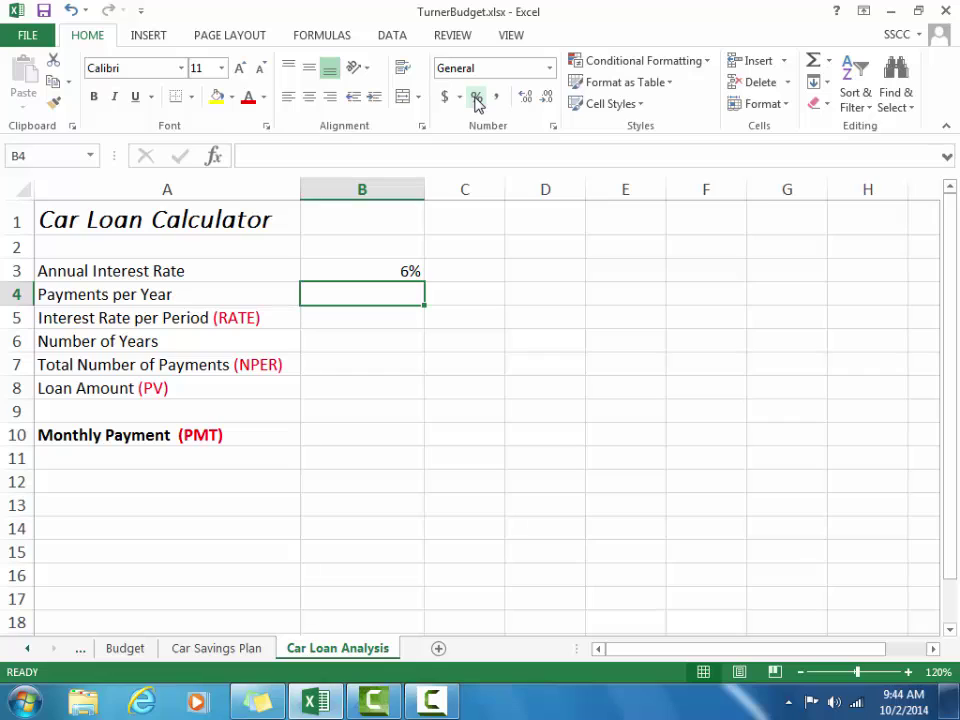
type("12")
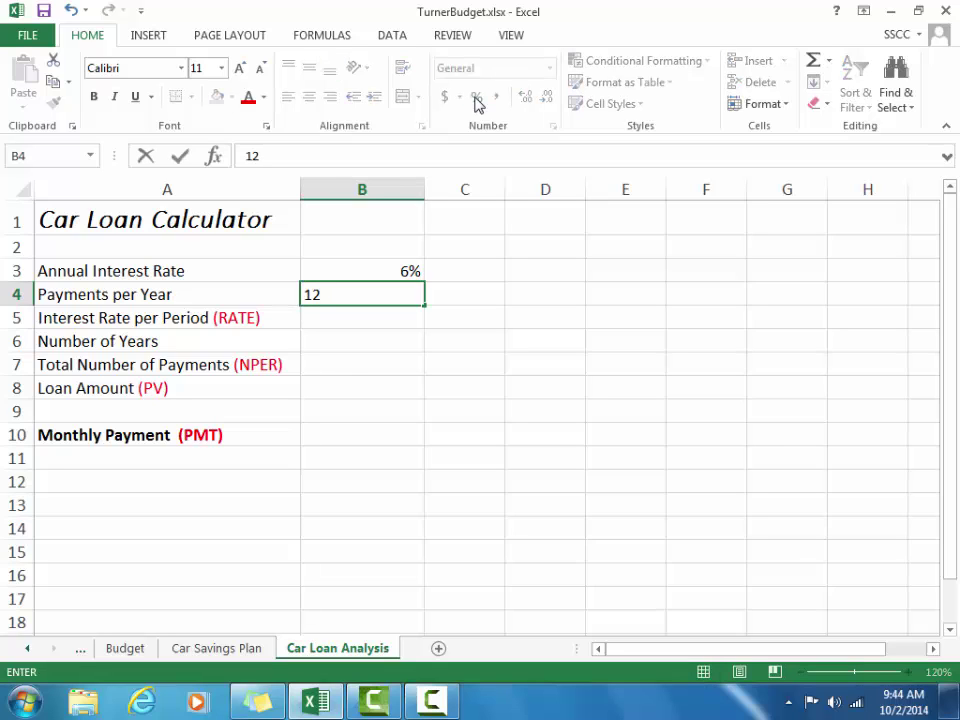
key("Return")
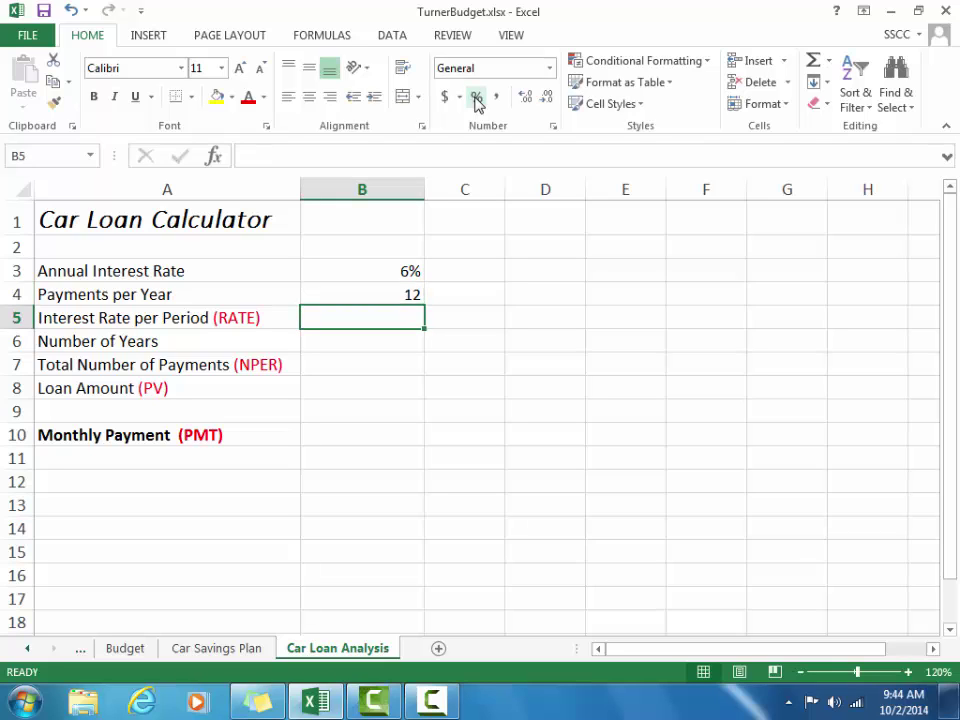
- Enter the formula =B3/B4 in B5 to calculate the Interest Rate per Period
type("=b")
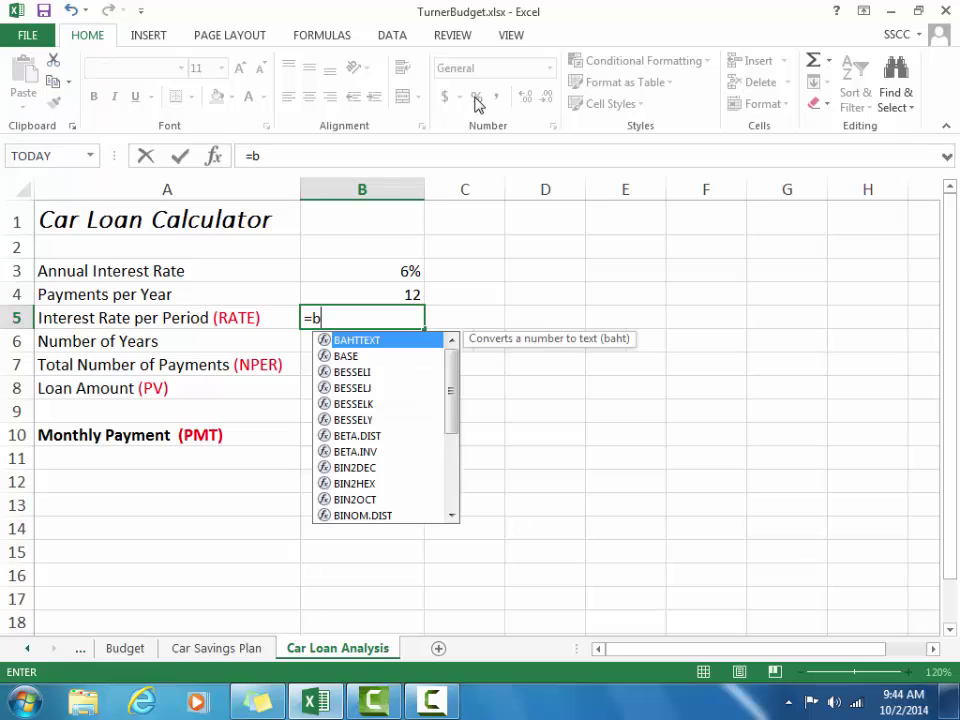
key("BackSpace")
type("B3")
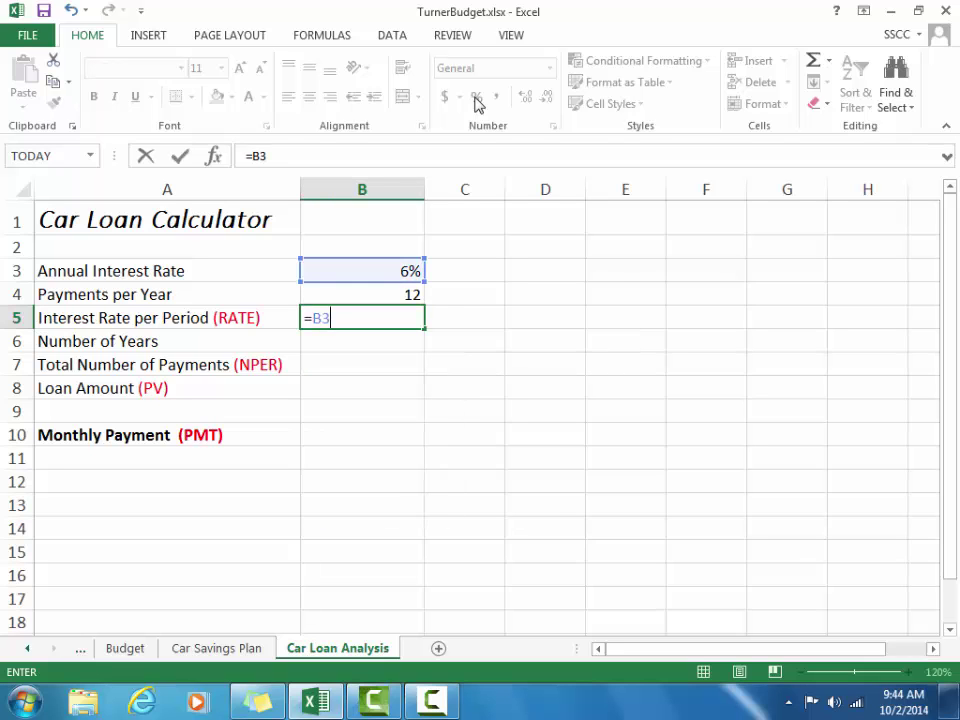
type("/B")
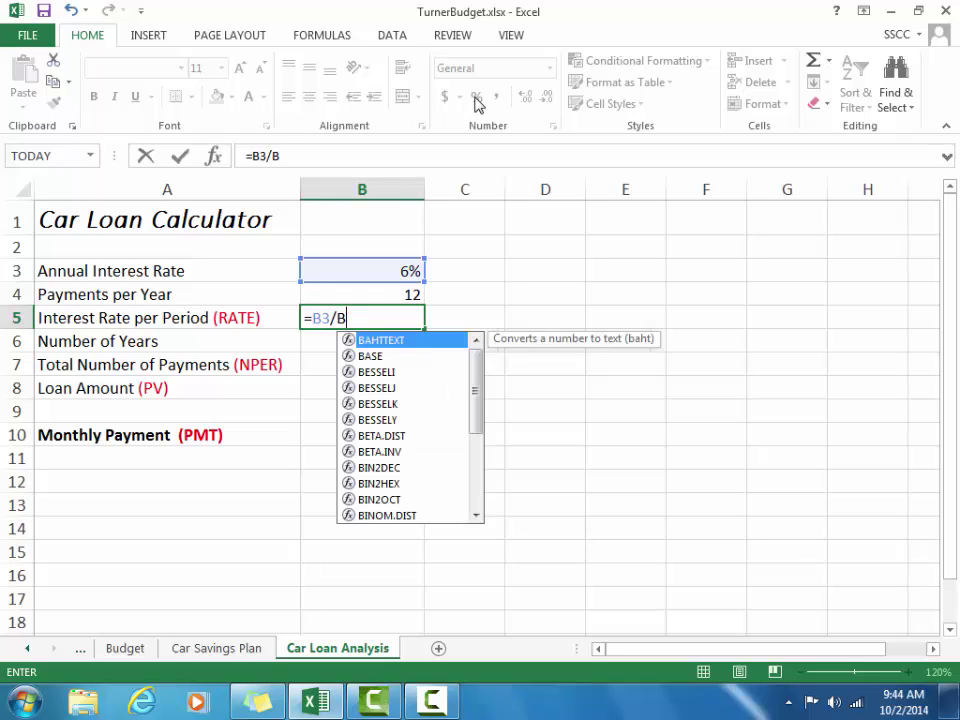
type("4")
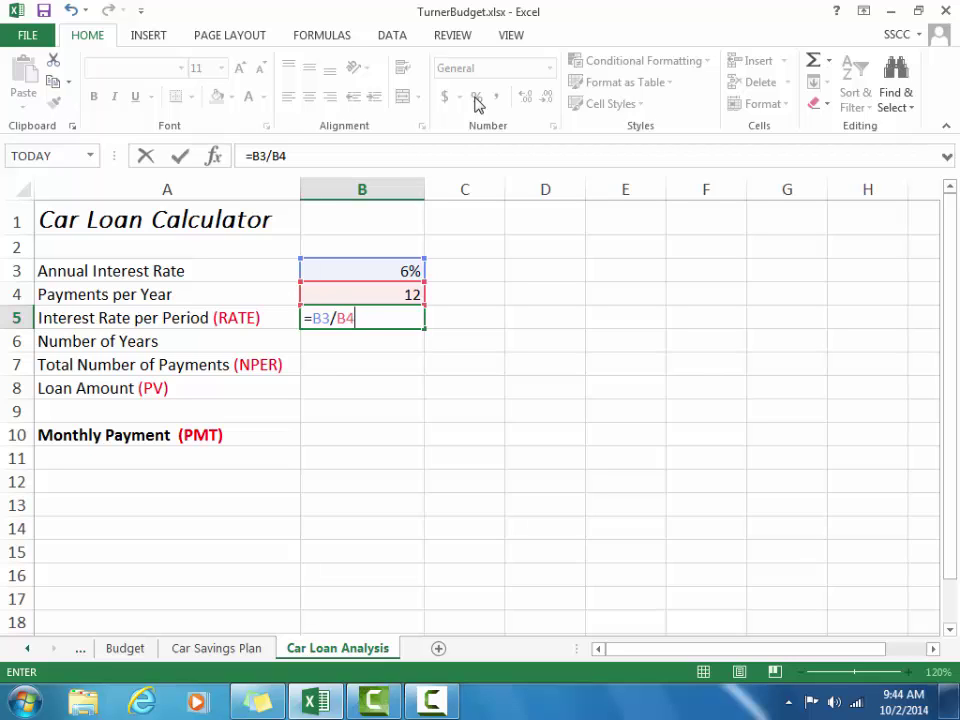
key("Return")
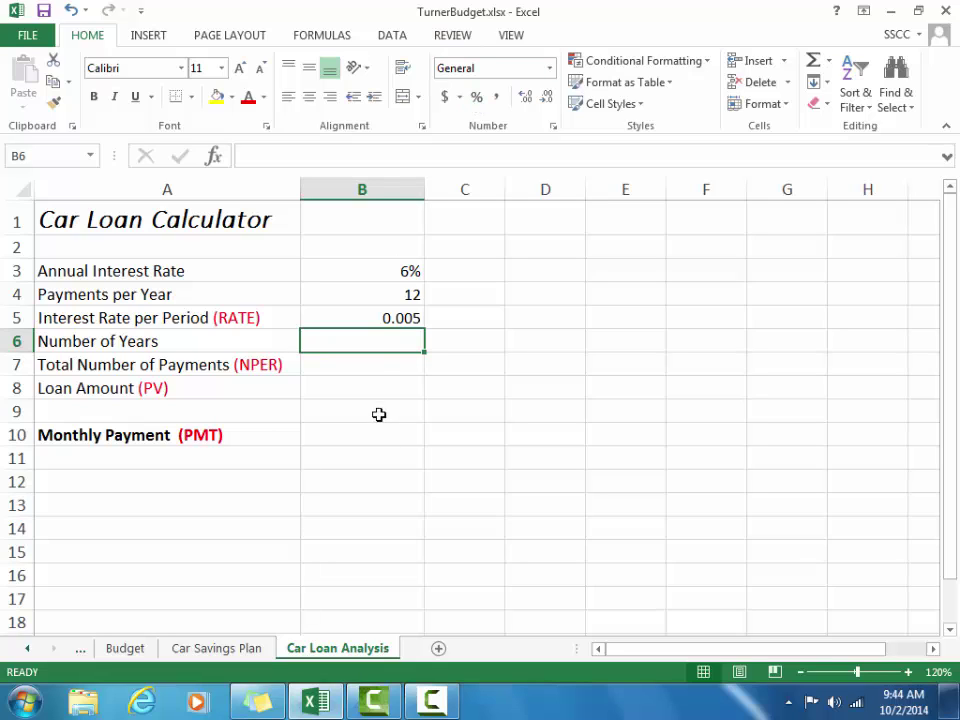
- Format the Interest Rate per Period in B5 as a percentage with one decimal place
left_click(388, 318)
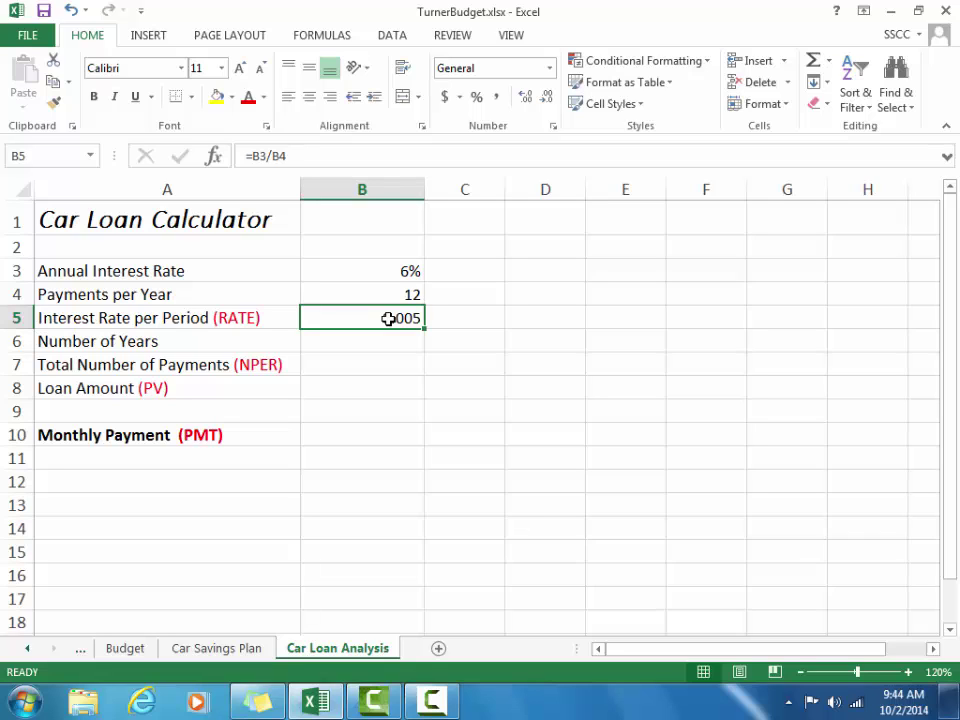
left_click(477, 98)
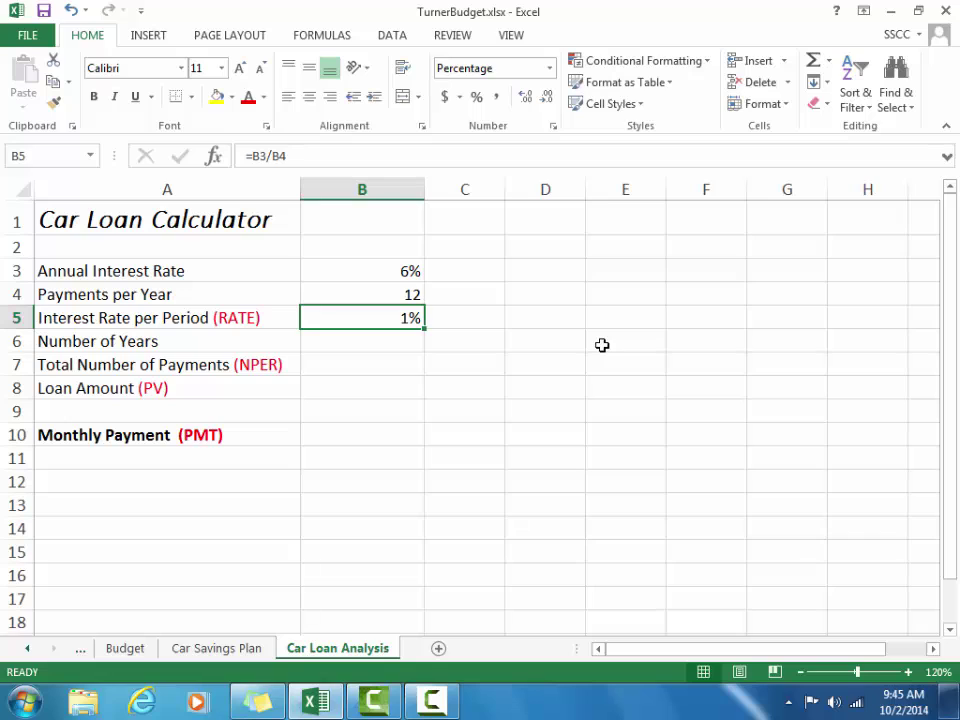
left_click(525, 98)
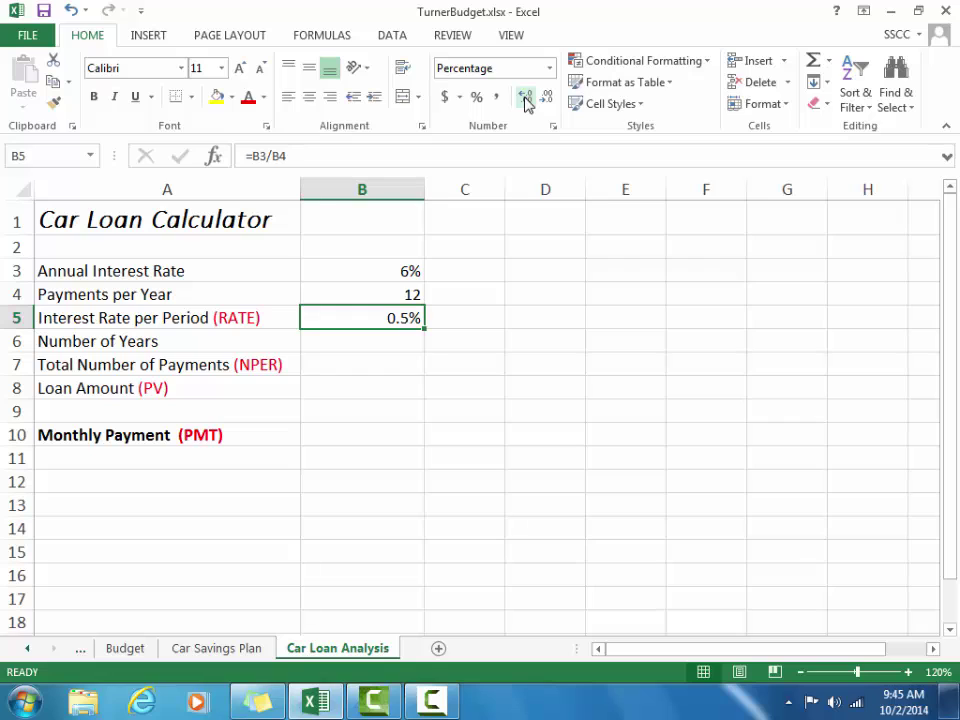
left_click(459, 272)
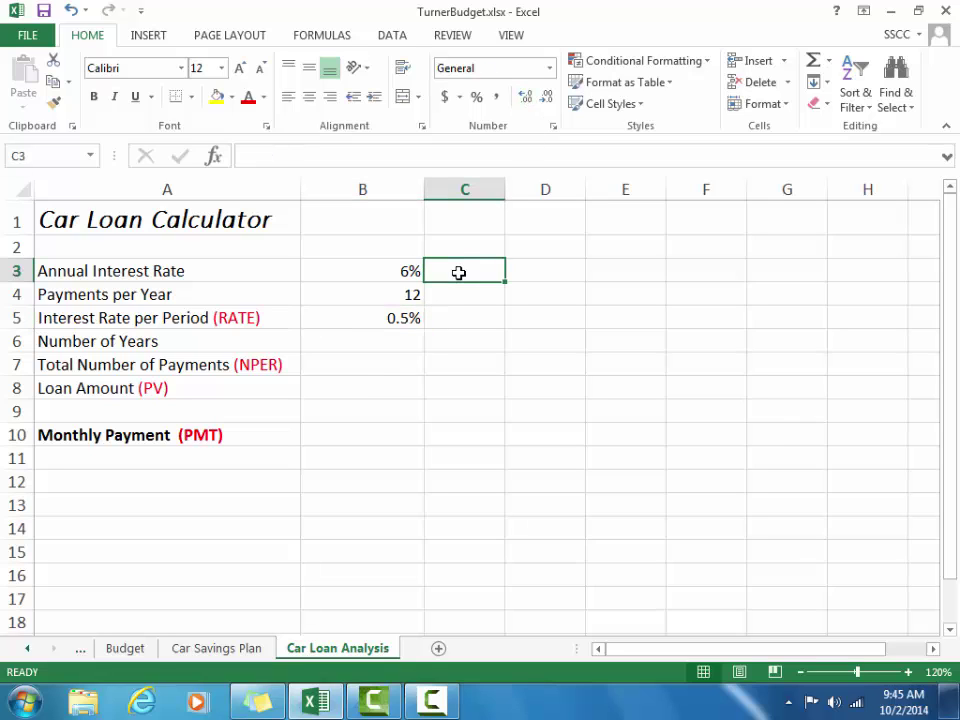
key("Down")
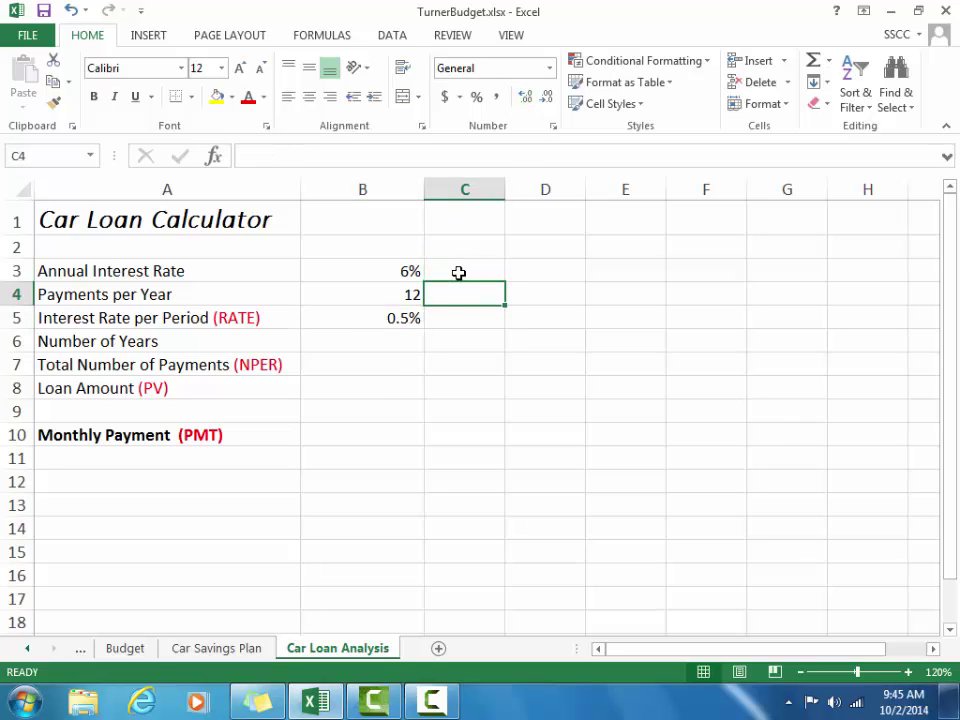
- Enter 5 as the Number of Years in B6 and the formula =B4*B6 for Total Number of Payments in B7
left_click(402, 337)
type("5")
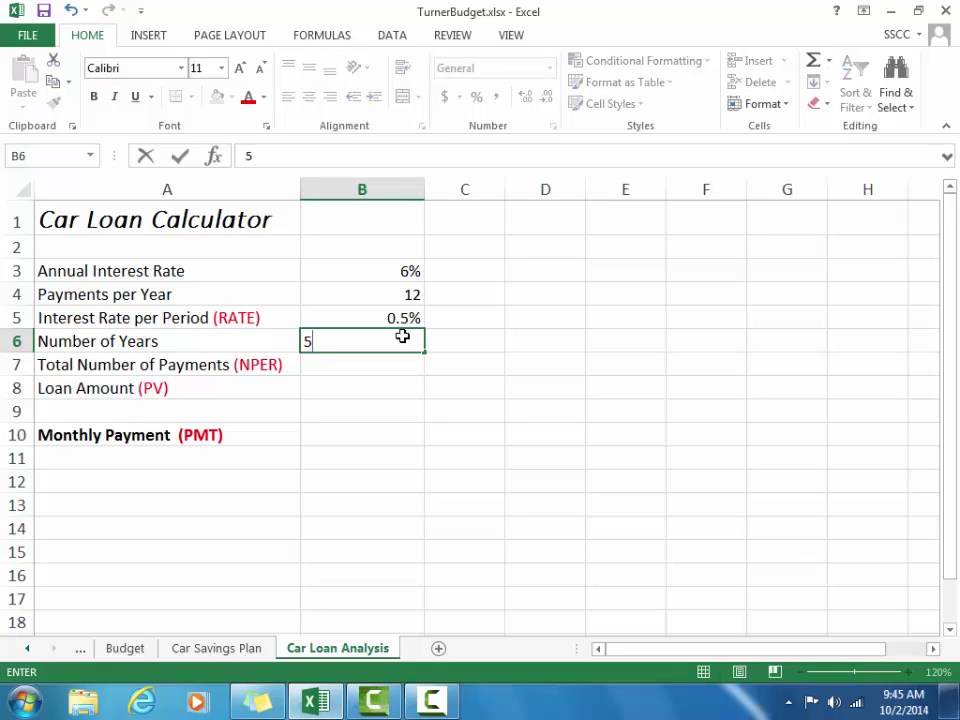
key("Return")
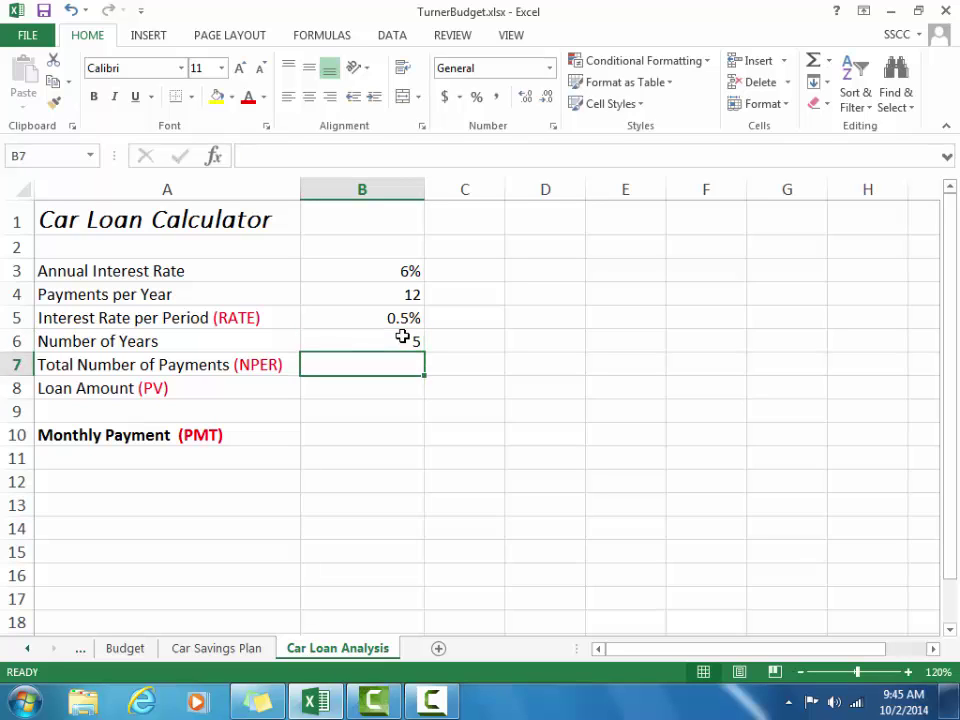
type("=B")
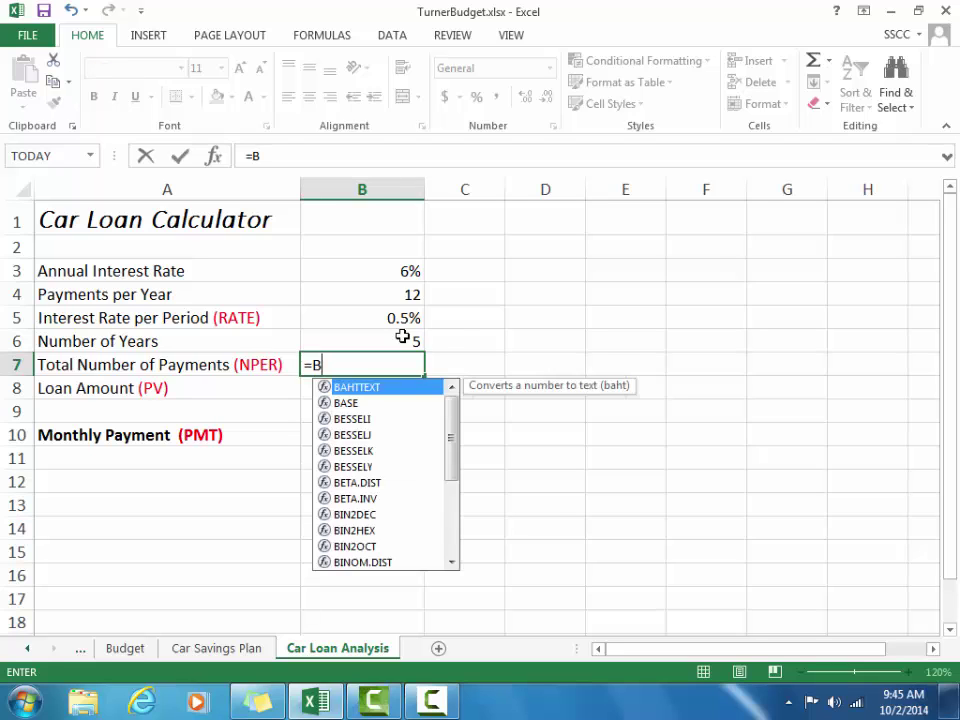
type("4*B6")
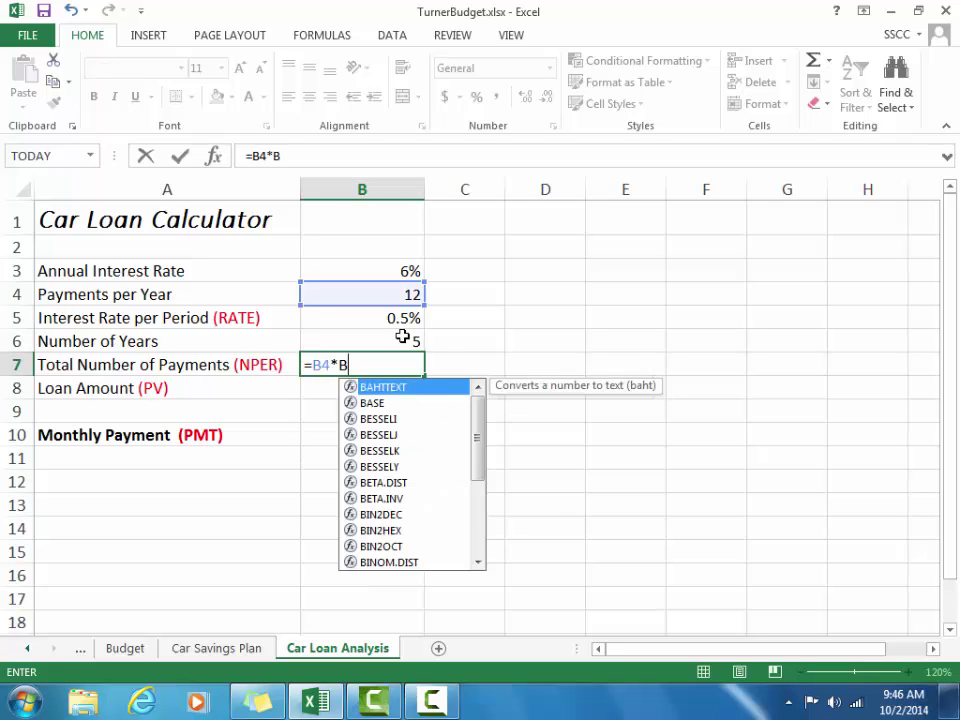
key("Return")
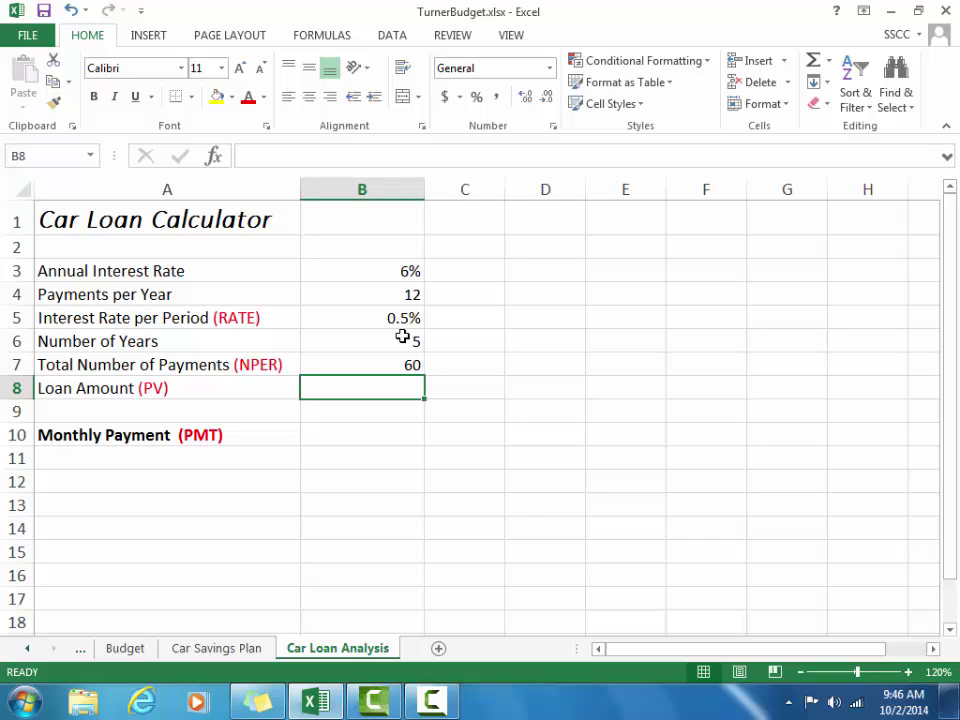
- Enter 20000 as the Loan Amount in B8 and apply the Currency number format
type("20000")
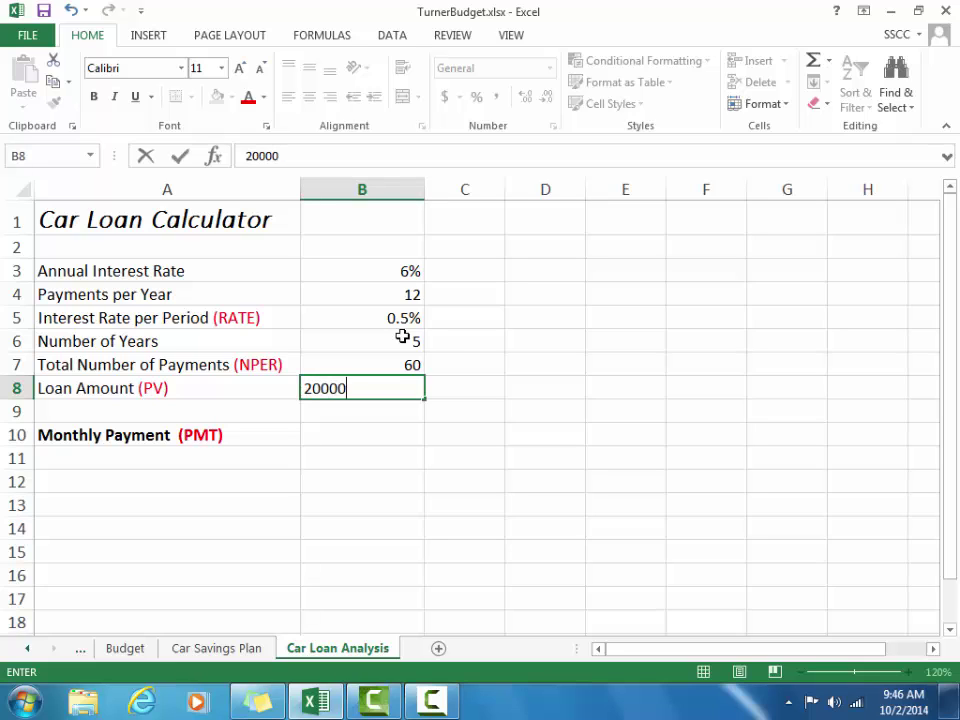
key("Return")
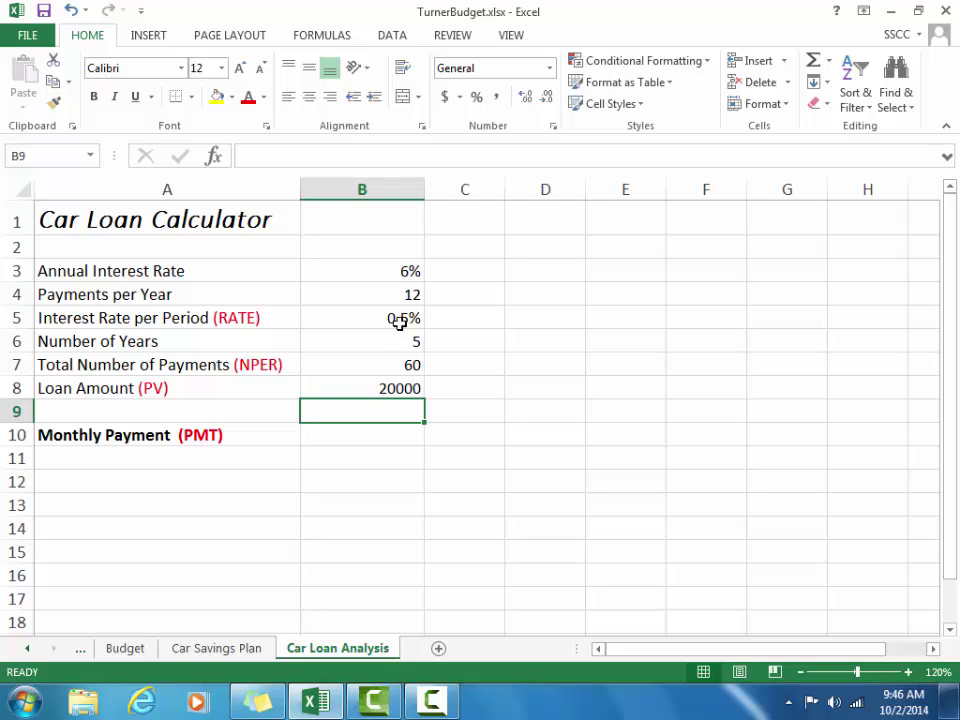
left_click(390, 388)
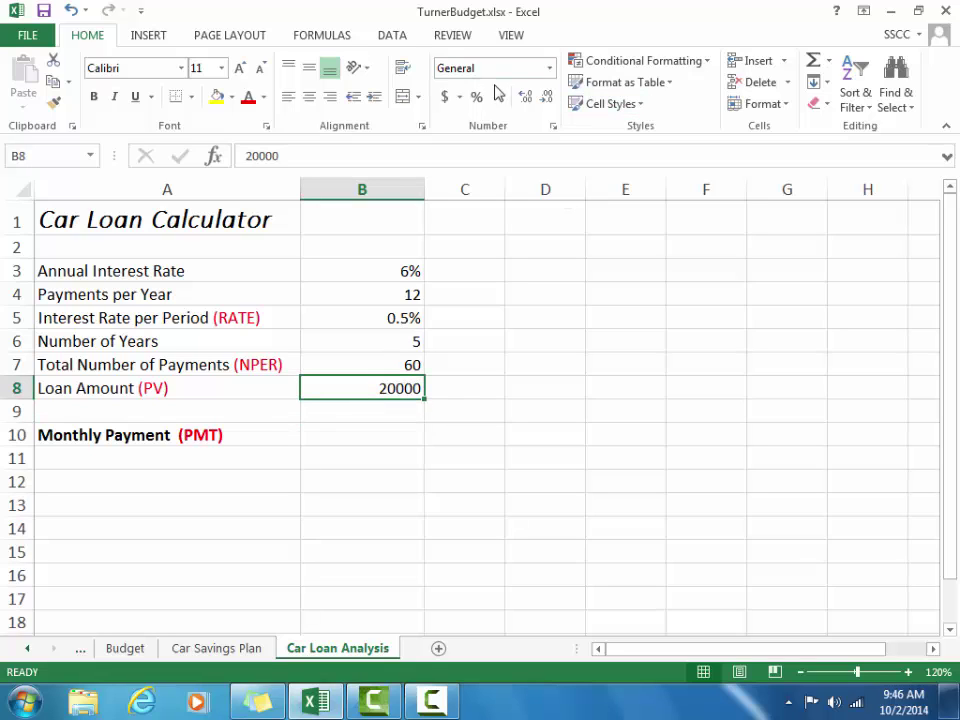
left_click(550, 68)
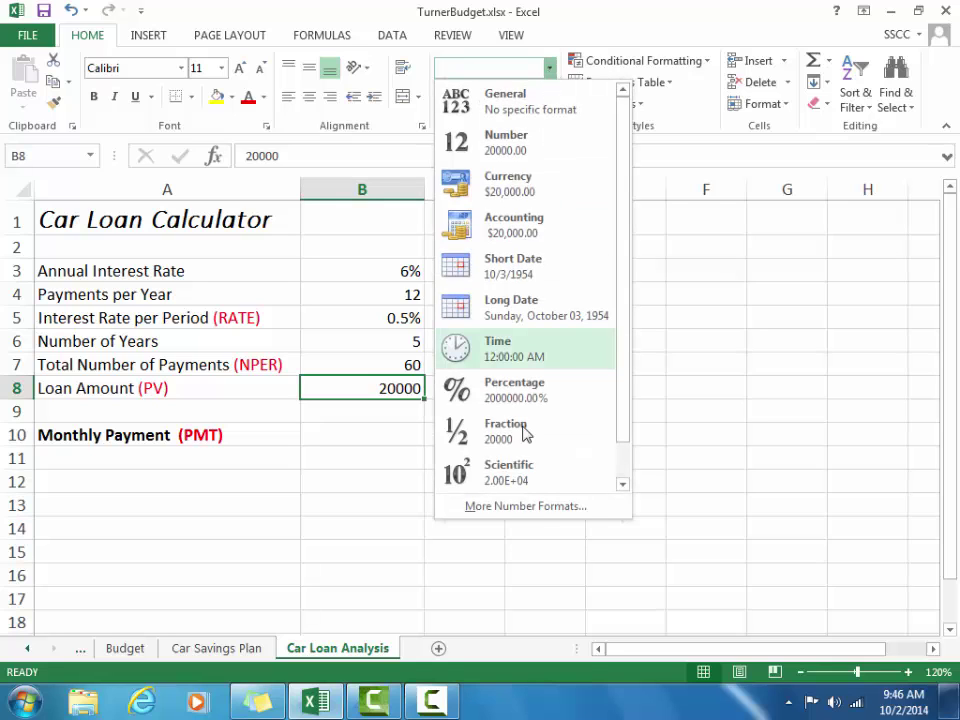
left_click(531, 200)
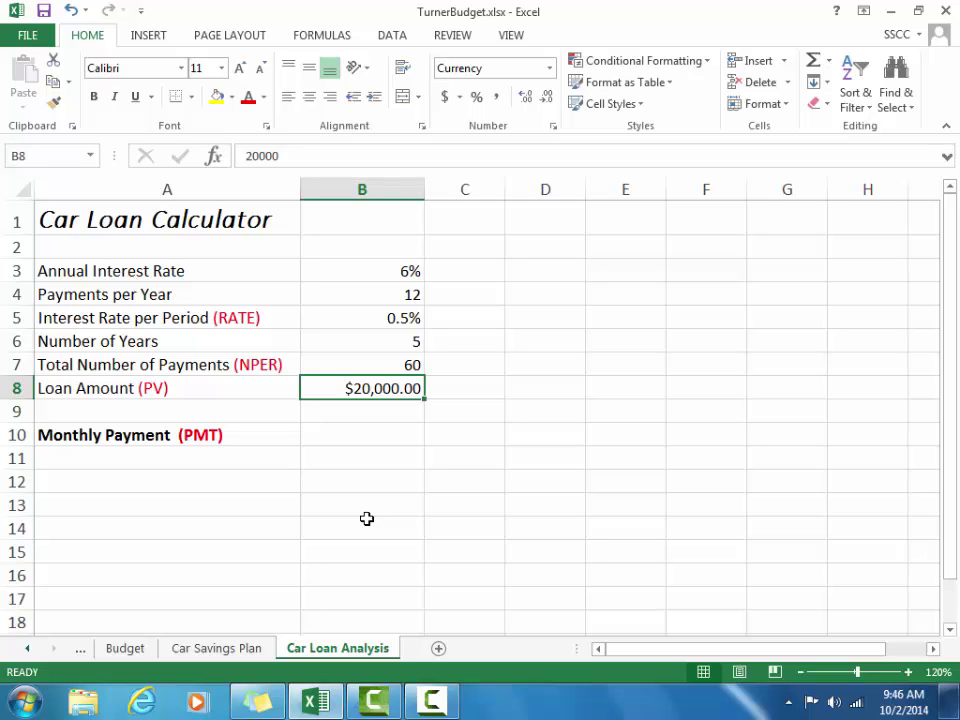
- Insert the PMT function from the Financial category into the Monthly Payment cell B10
left_click(325, 435)
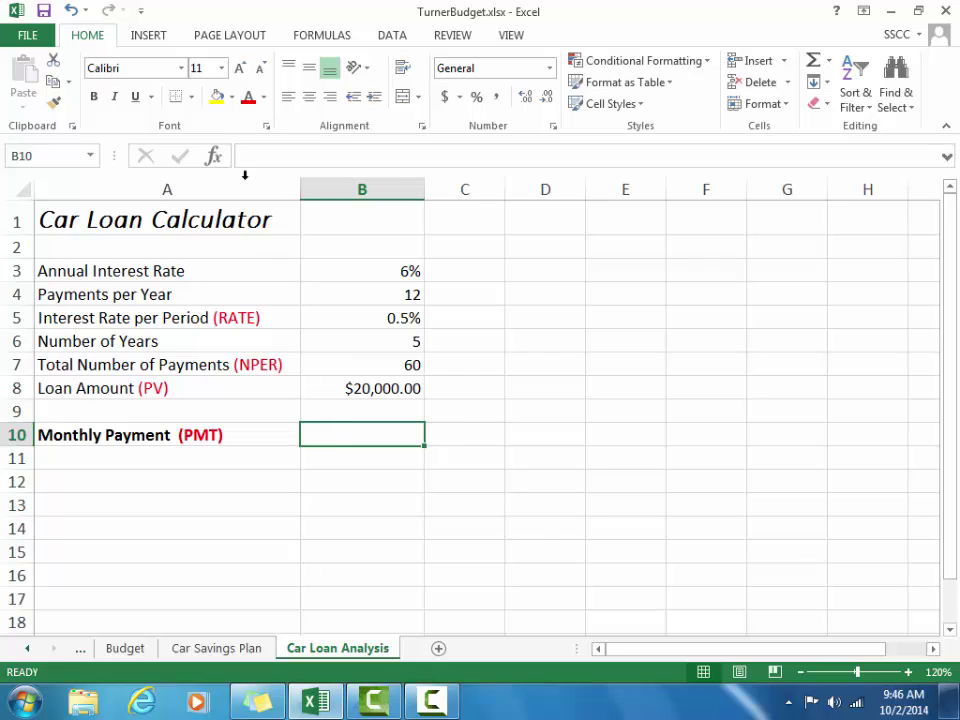
left_click(214, 157)
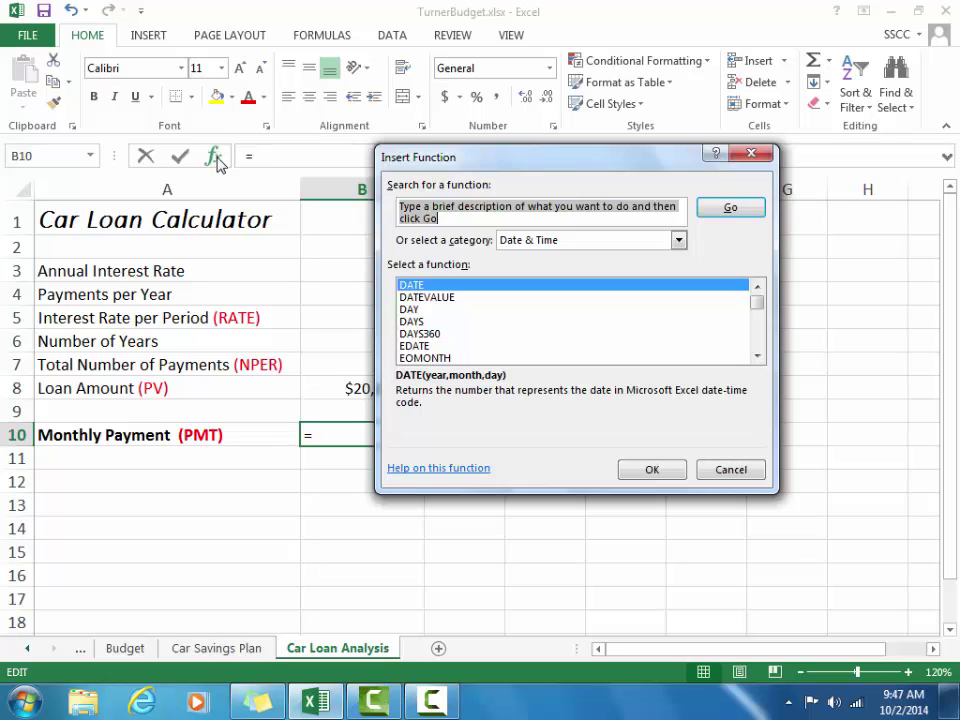
left_click(679, 241)
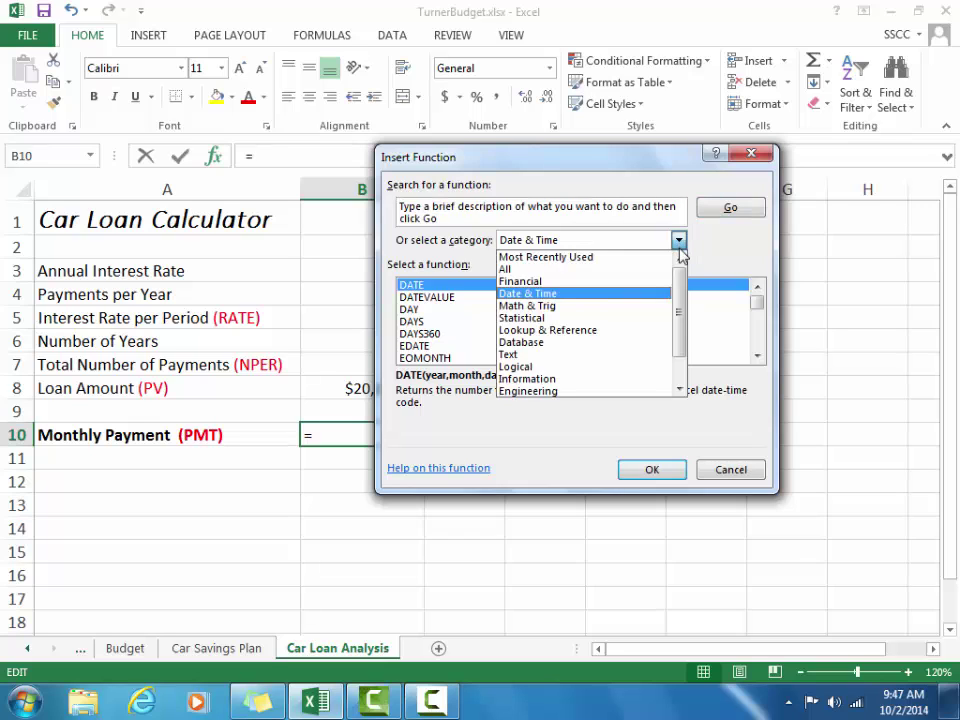
left_click(596, 282)
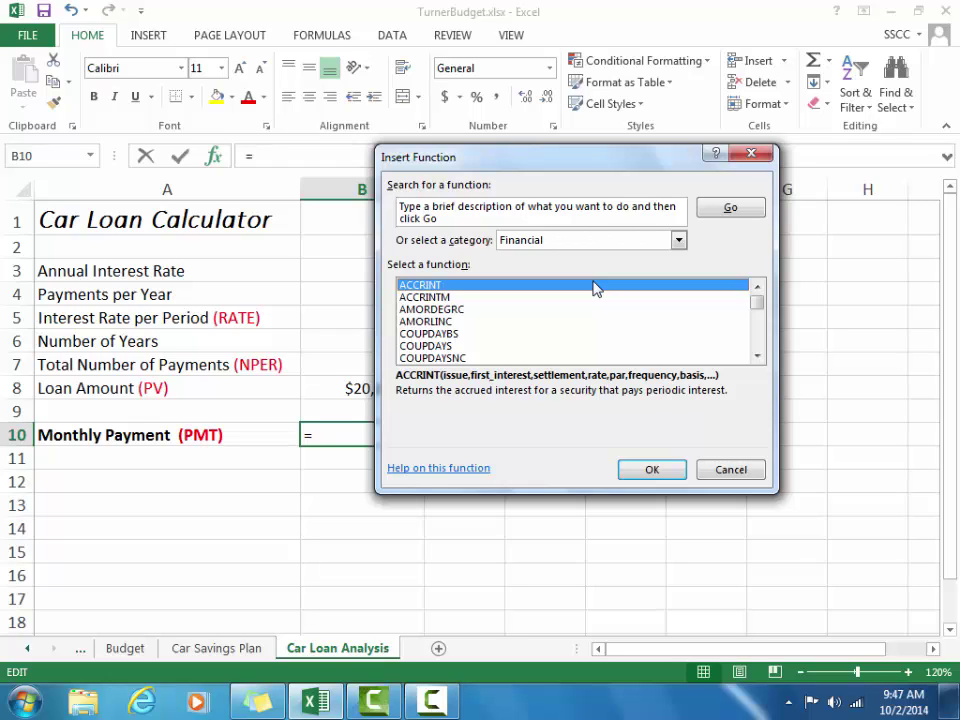
left_click(757, 357)
left_click(757, 357)
left_click(757, 357)
left_click_drag(757, 357, 757, 357)
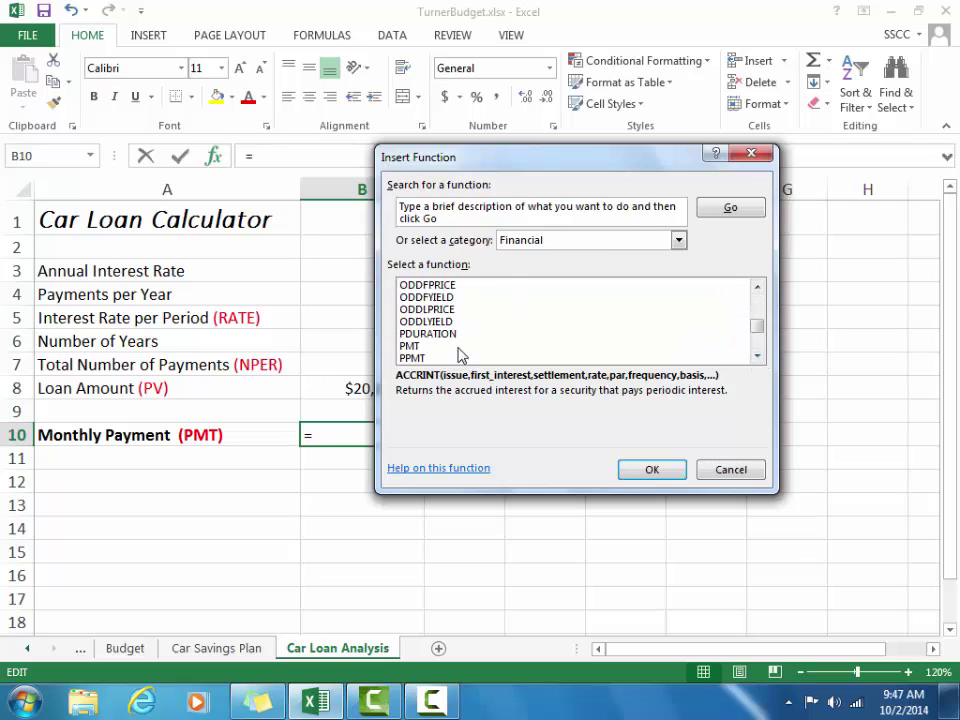
left_click(414, 347)
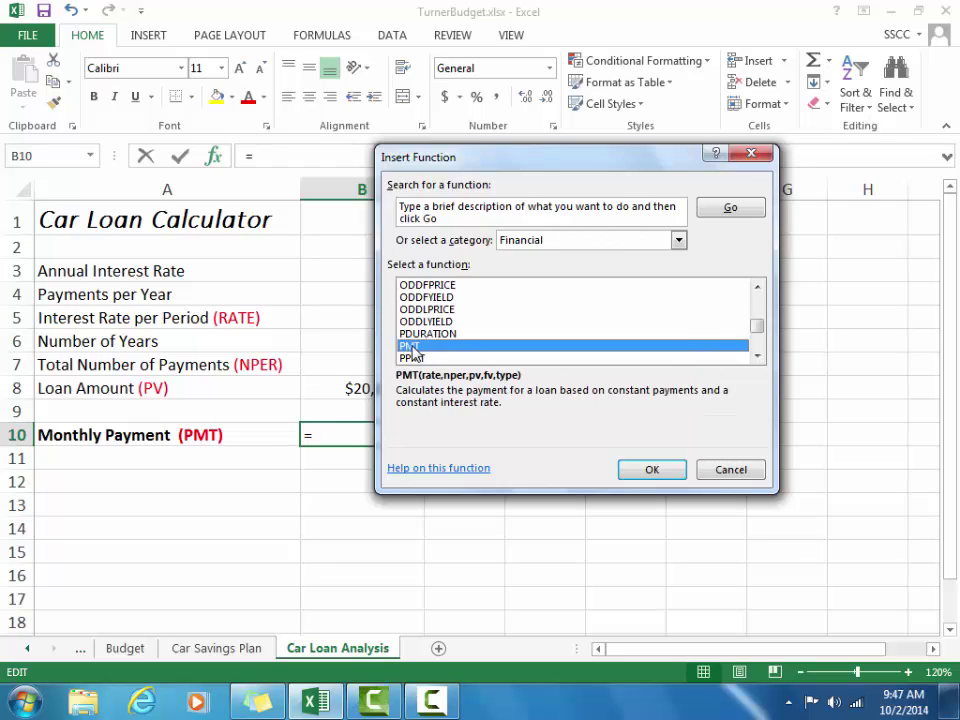
left_click(655, 472)
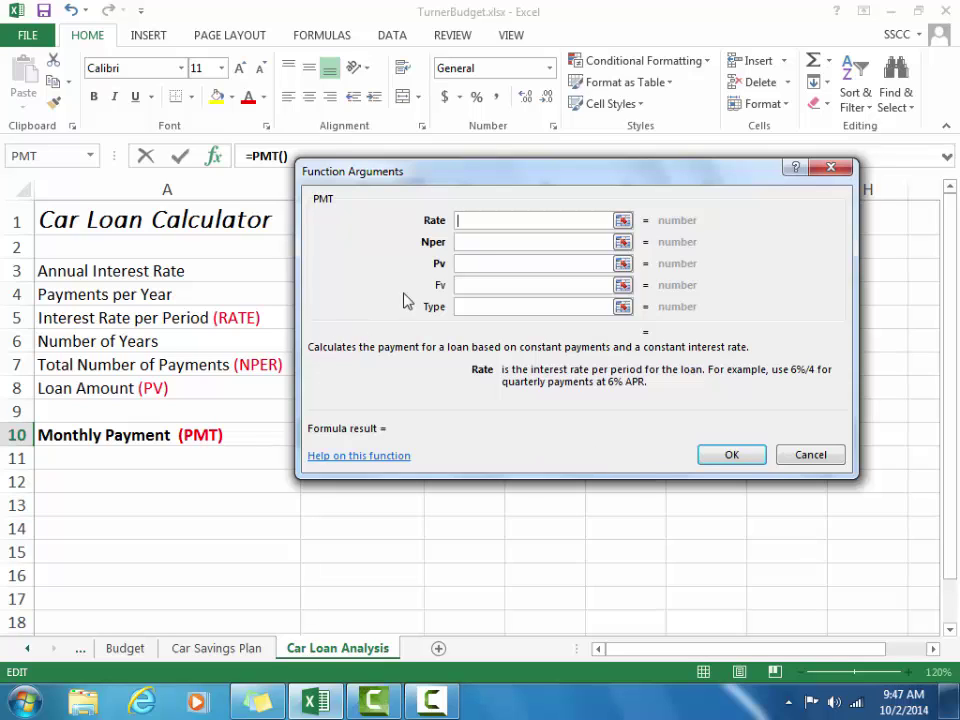
- Set the PMT arguments to B5 for Rate, B7 for Nper and B8 for Pv, and accept the function
left_click_drag(565, 175, 739, 241)
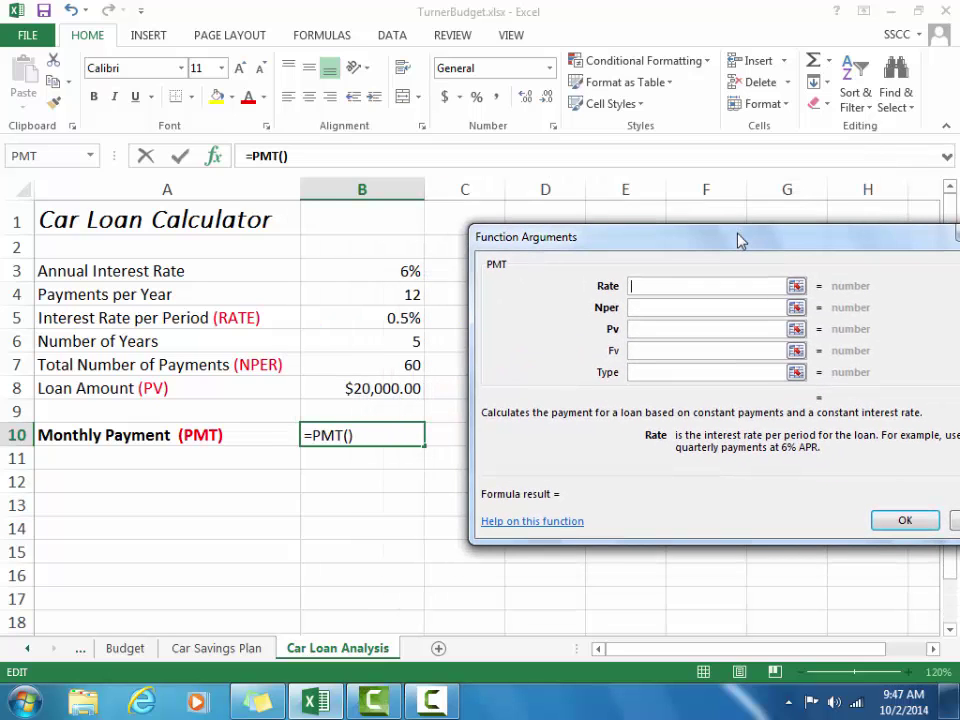
left_click(370, 320)
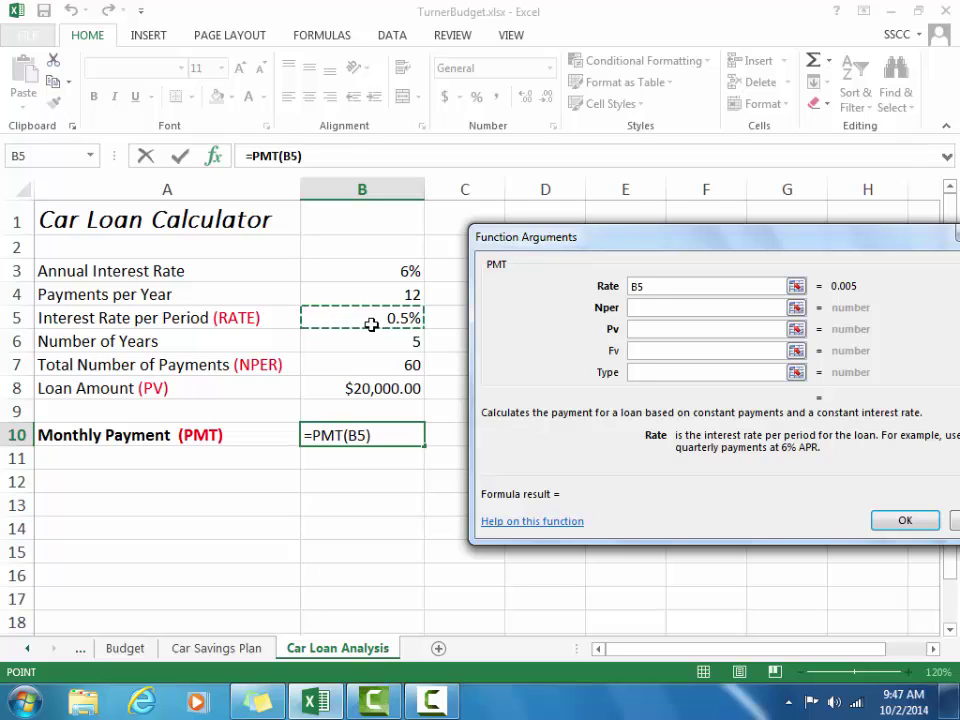
left_click(646, 308)
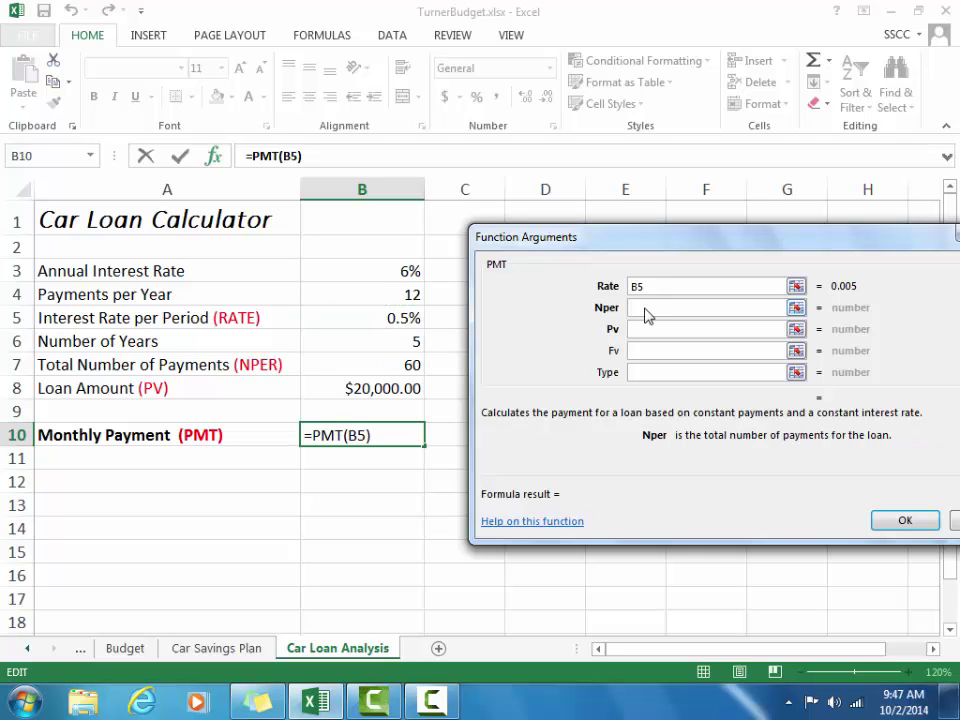
left_click(394, 367)
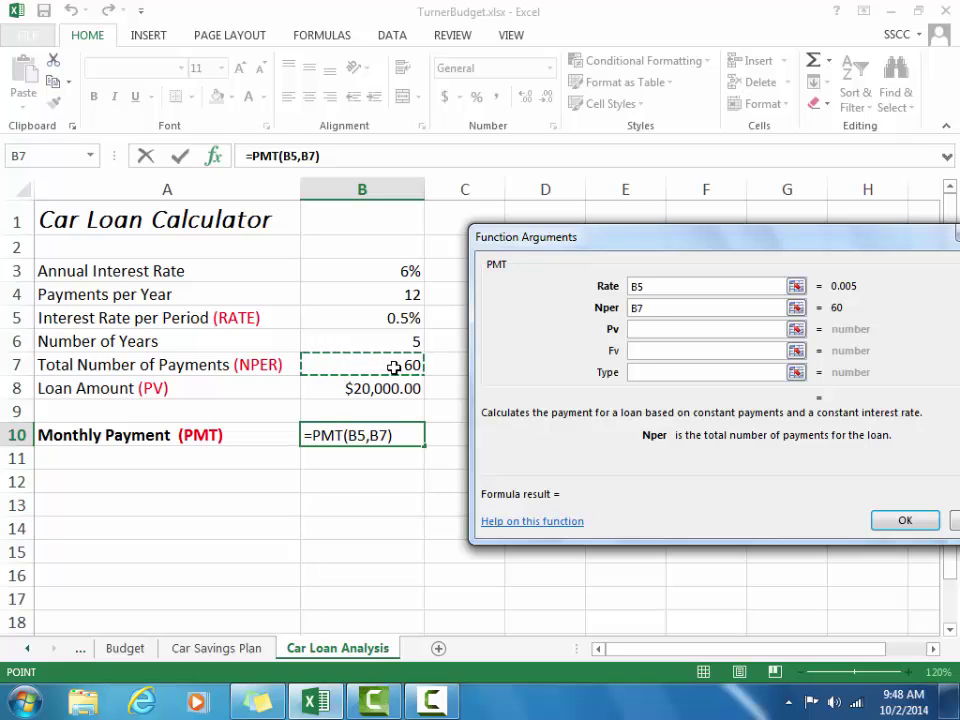
left_click(638, 331)
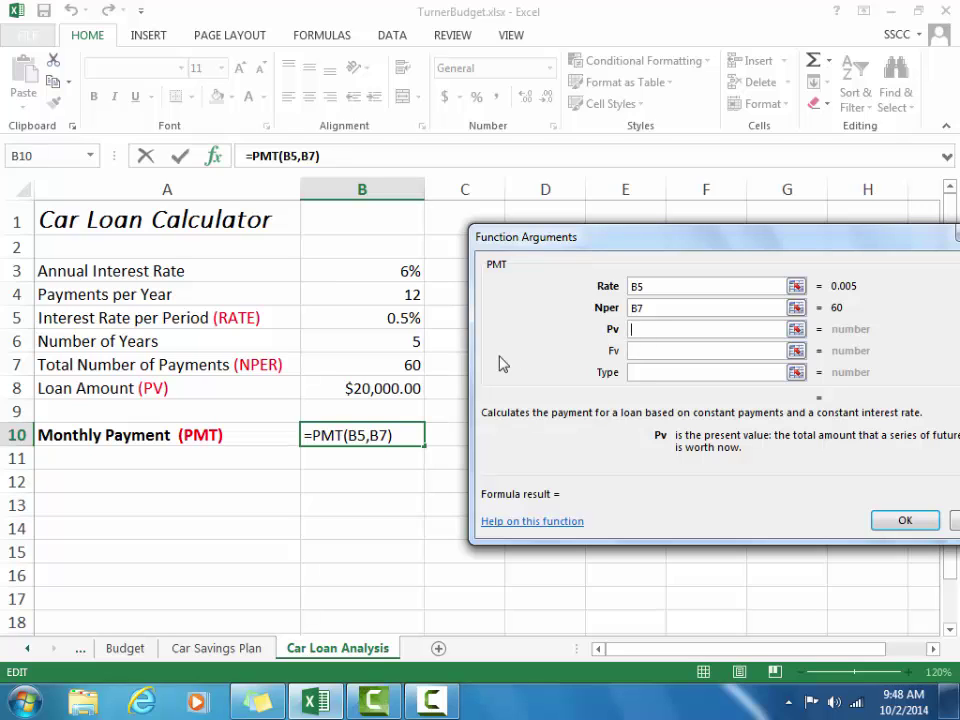
left_click(390, 390)
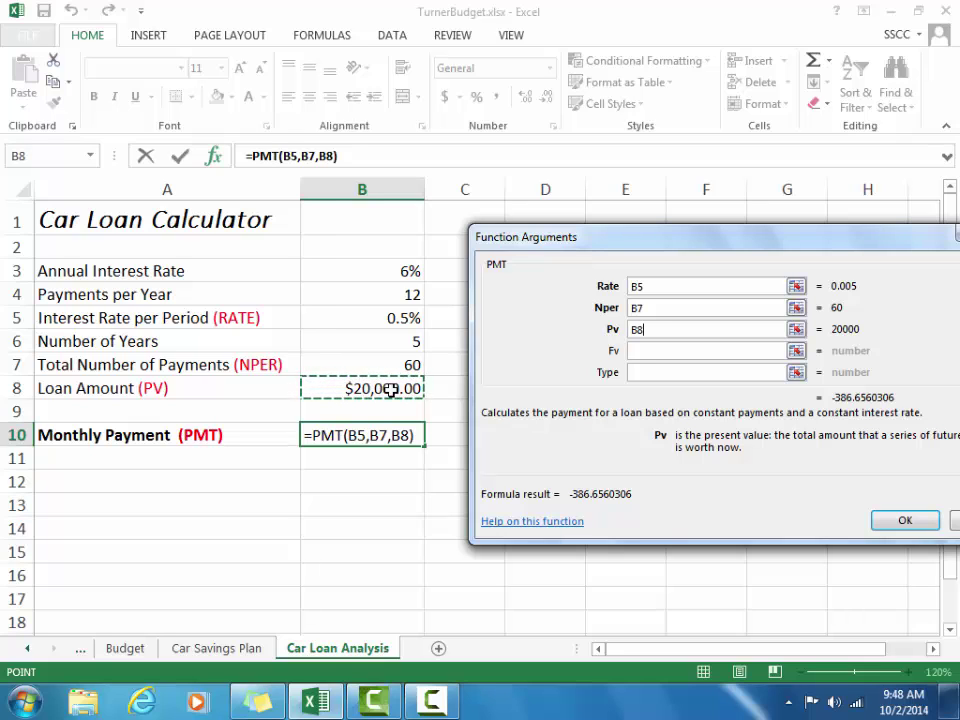
left_click(904, 526)
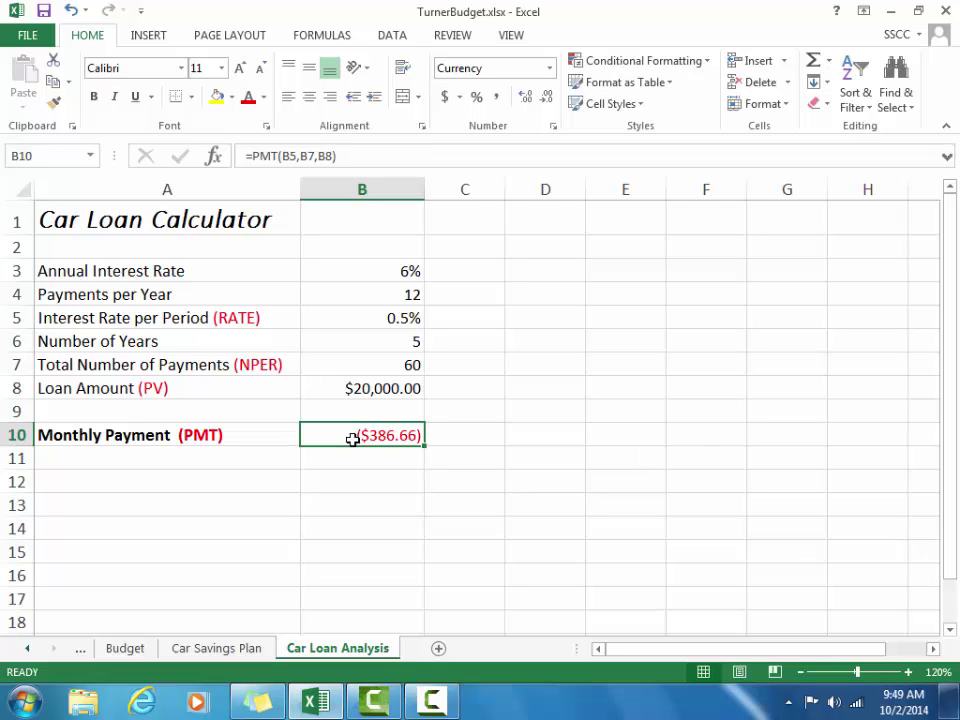
- Inspect the PMT formula and its referenced cells in the Monthly Payment cell B10, leaving the formula as it is
left_click(420, 510)
left_click(386, 440)
double_click(386, 440)
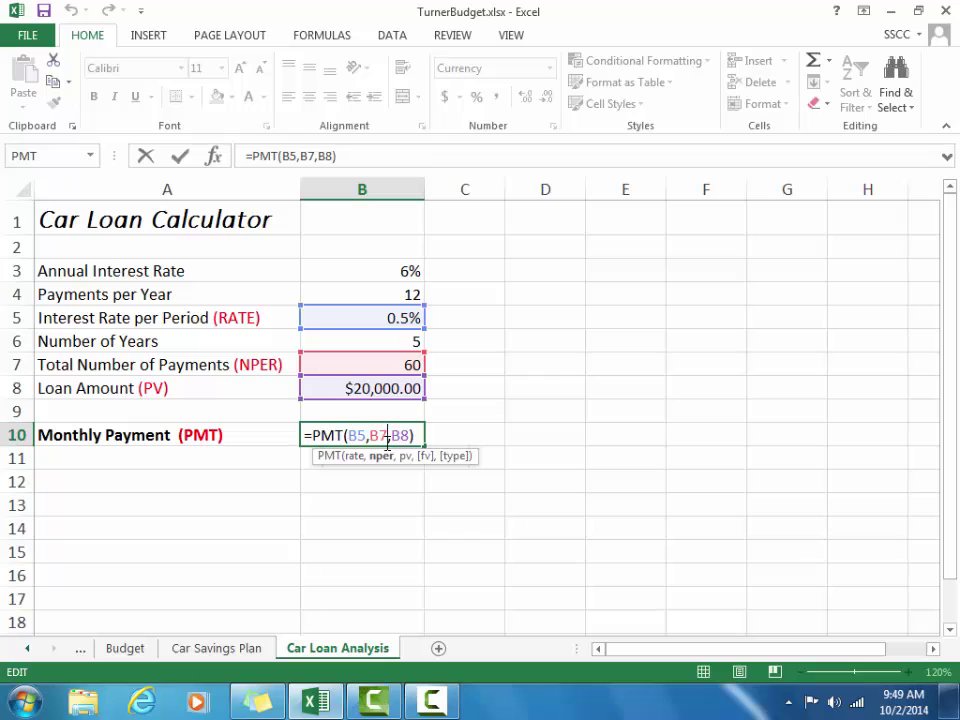
key("ctrl+Return")
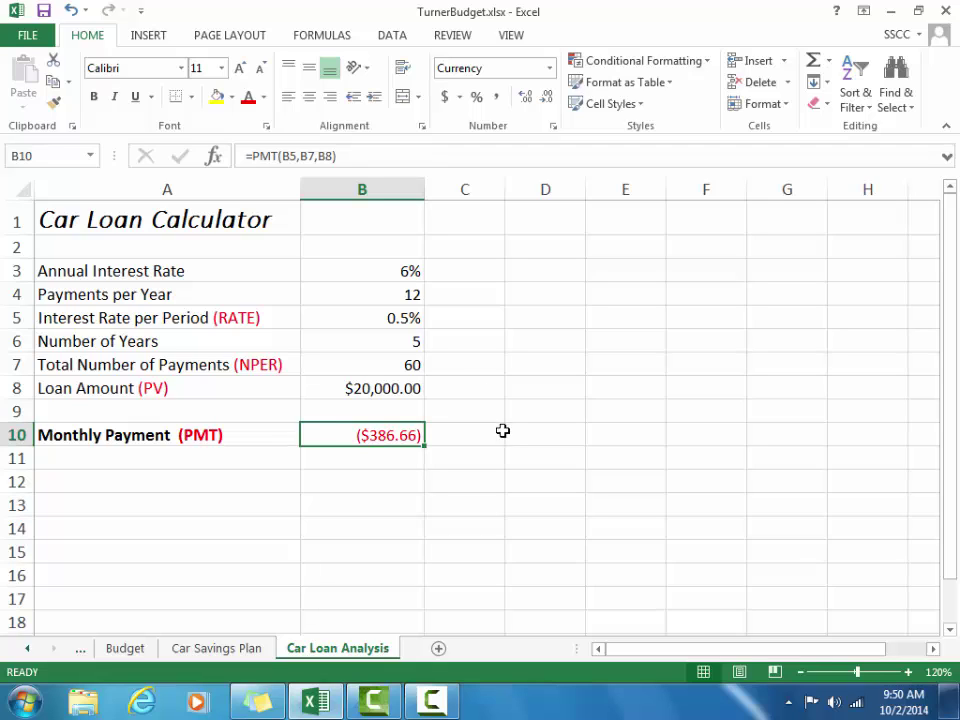
- Change the Number of Years in B6 to 3
left_click(395, 342)
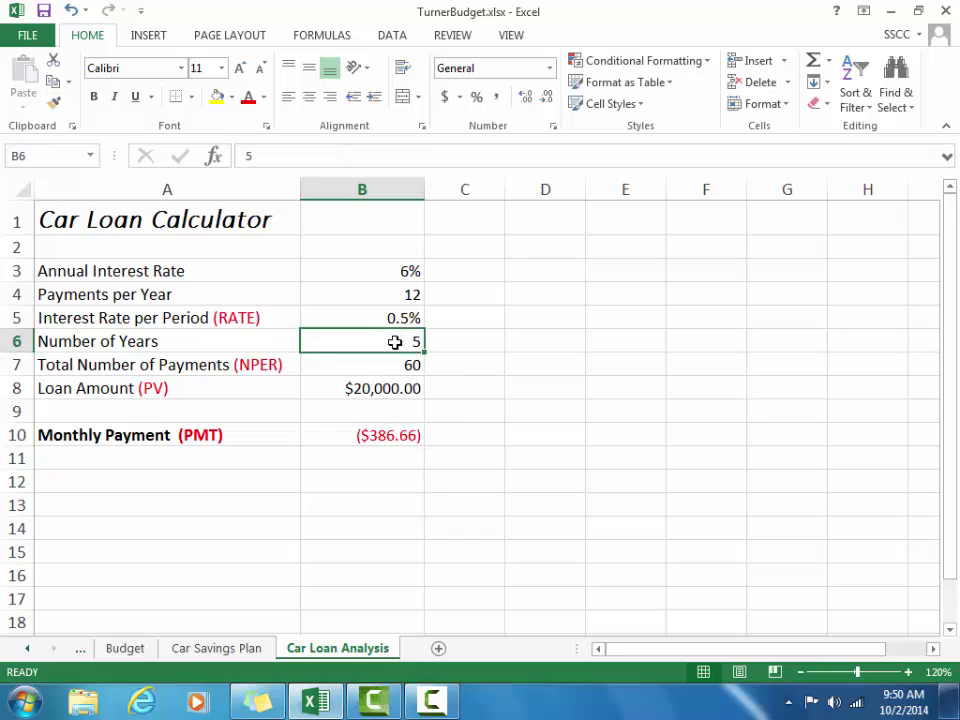
double_click(395, 342)
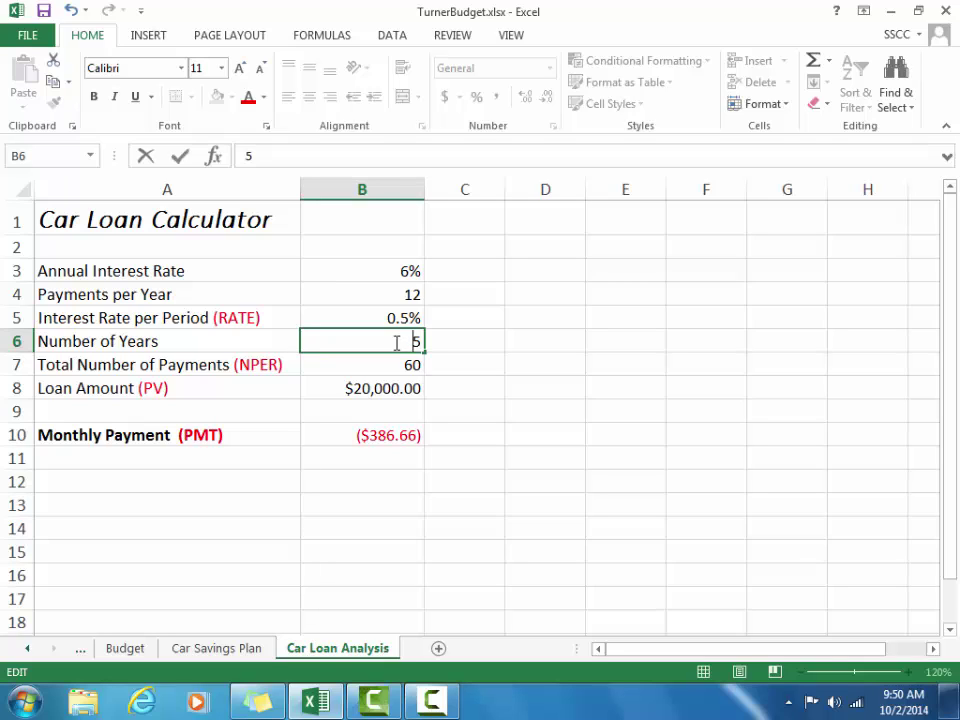
key("BackSpace")
type("3")
key("Return")
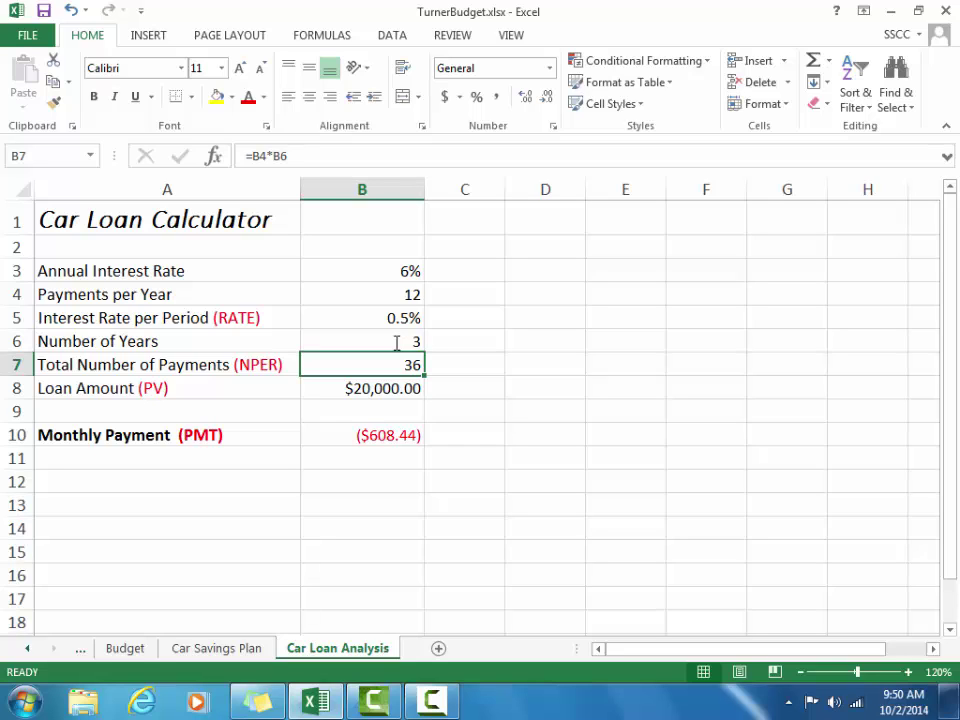
- Change the Loan Amount in B8 to 18000
key("Down")
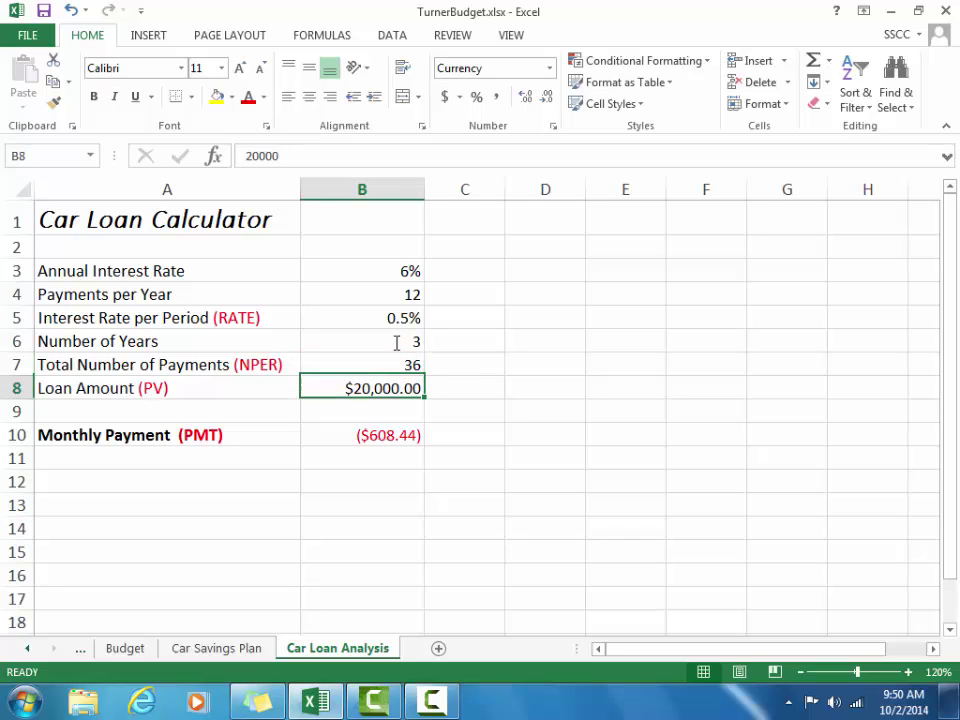
double_click(396, 343)
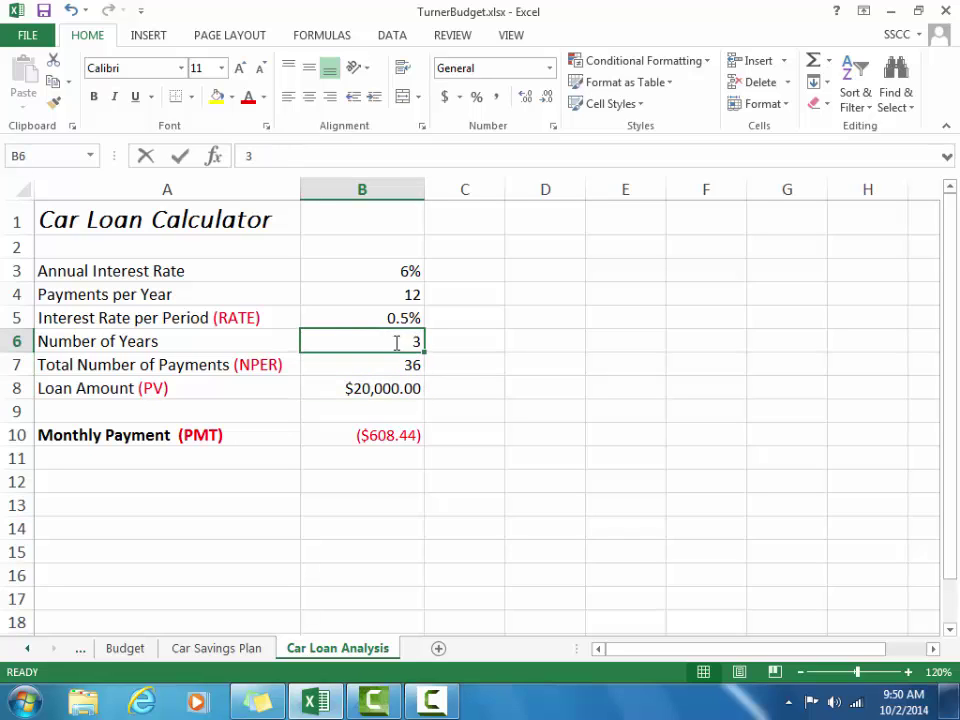
double_click(420, 389)
left_click_drag(420, 389, 366, 388)
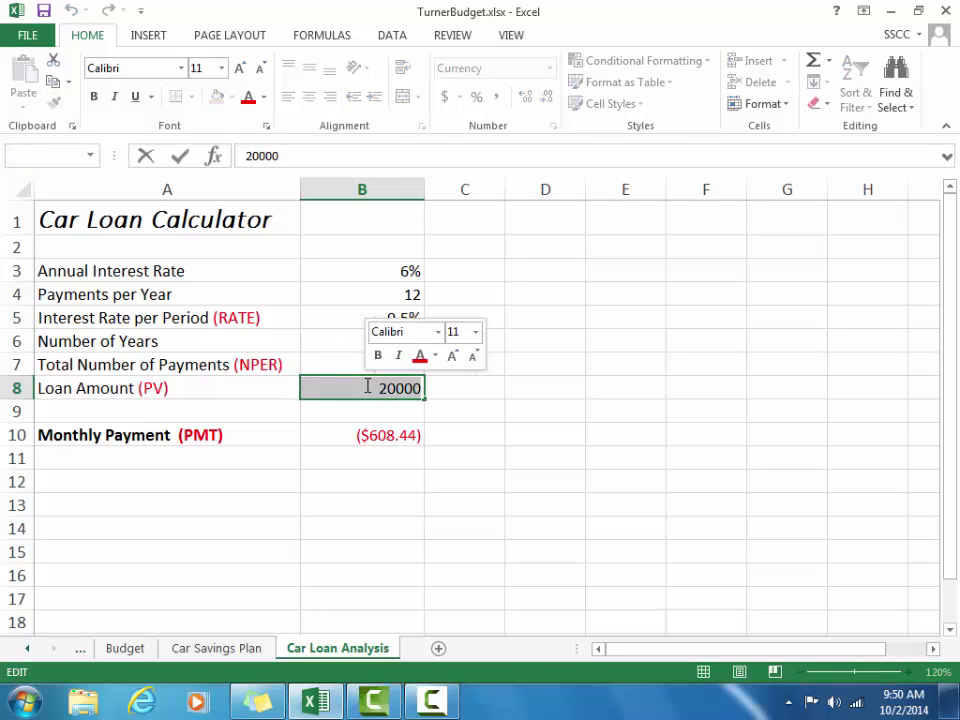
type("18000")
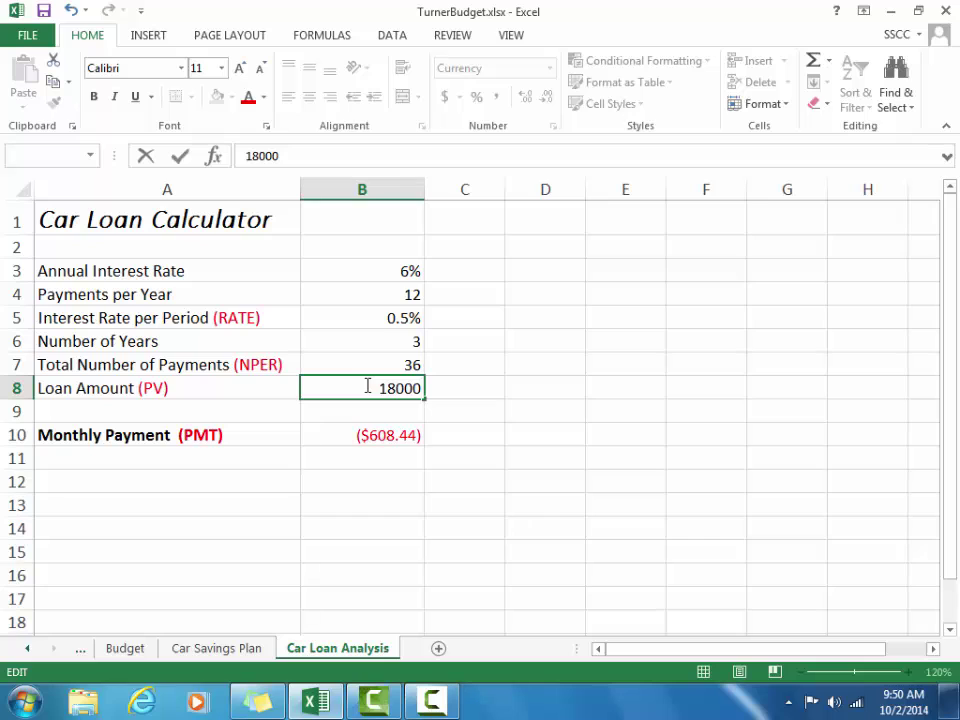
key("Return")
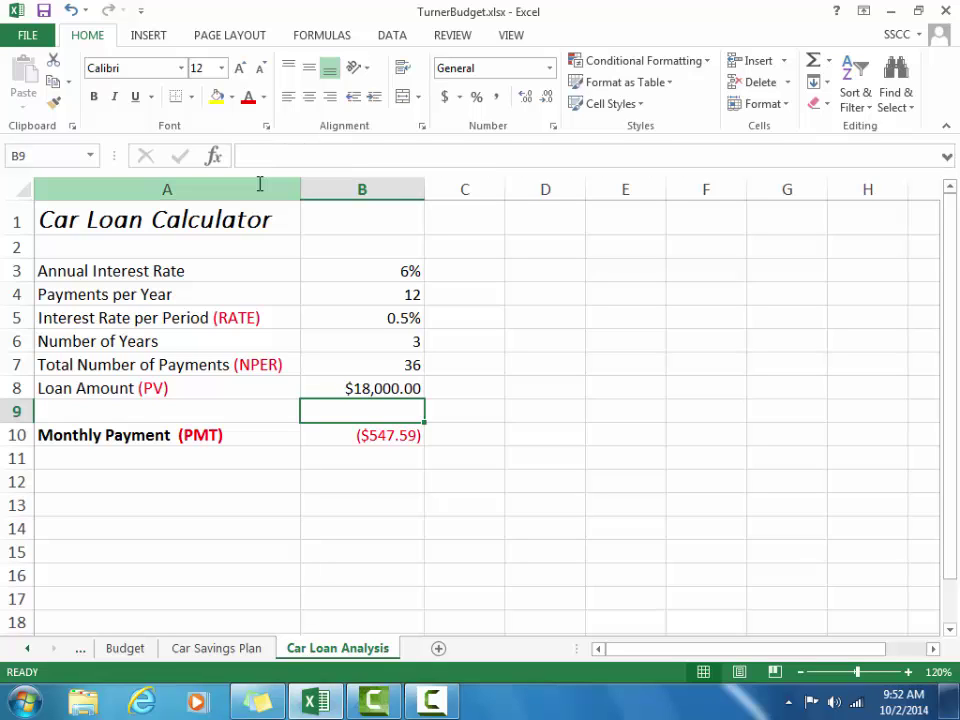
left_click(266, 127)
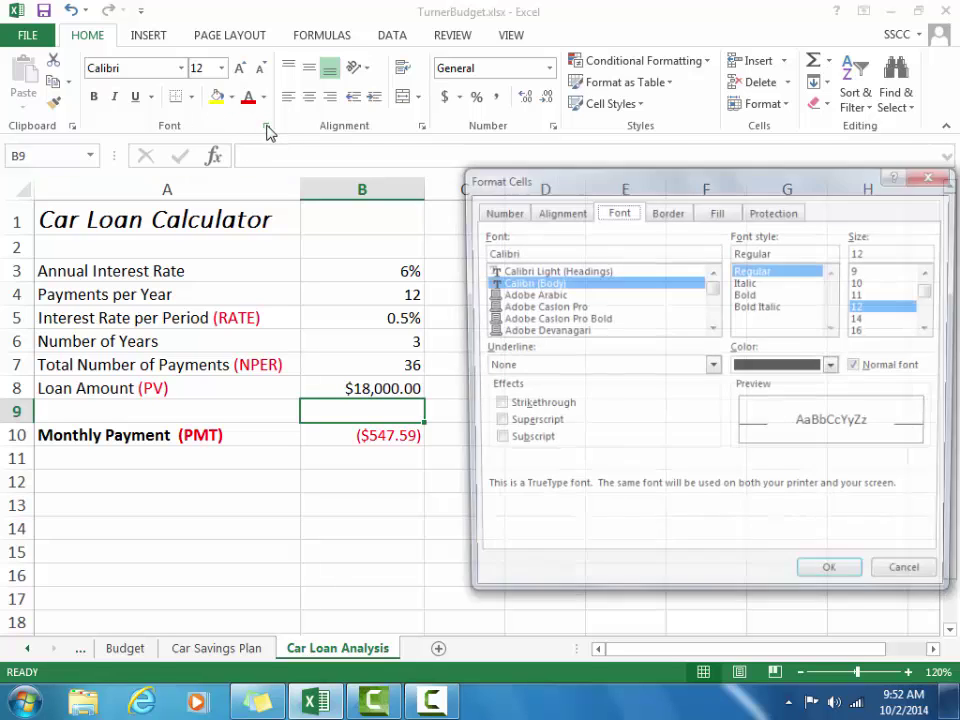
left_click_drag(572, 190, 475, 152)
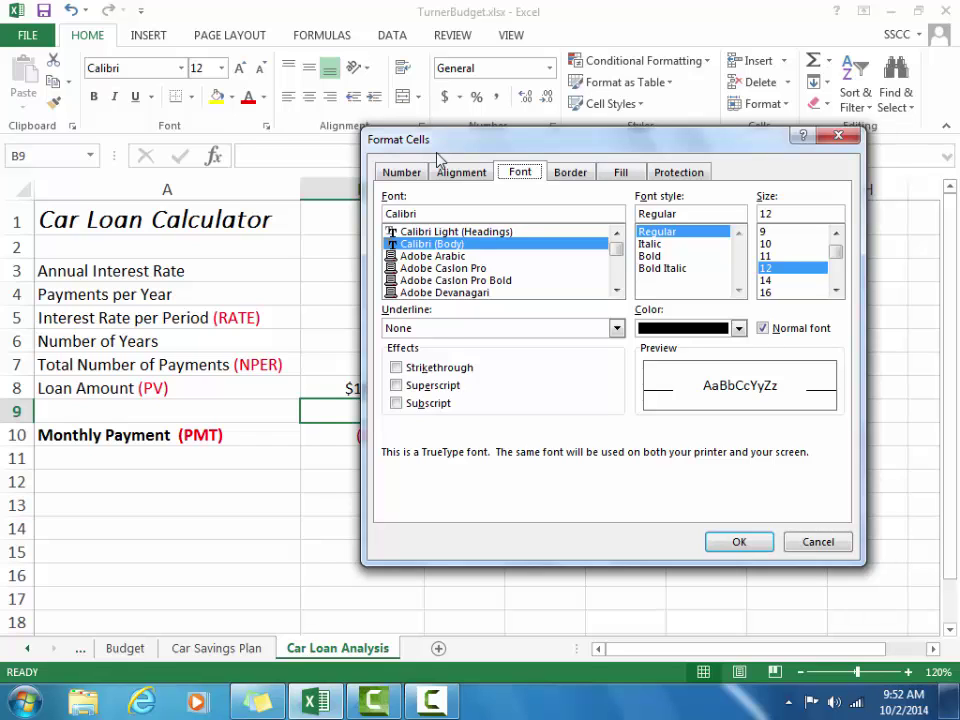
left_click(817, 546)
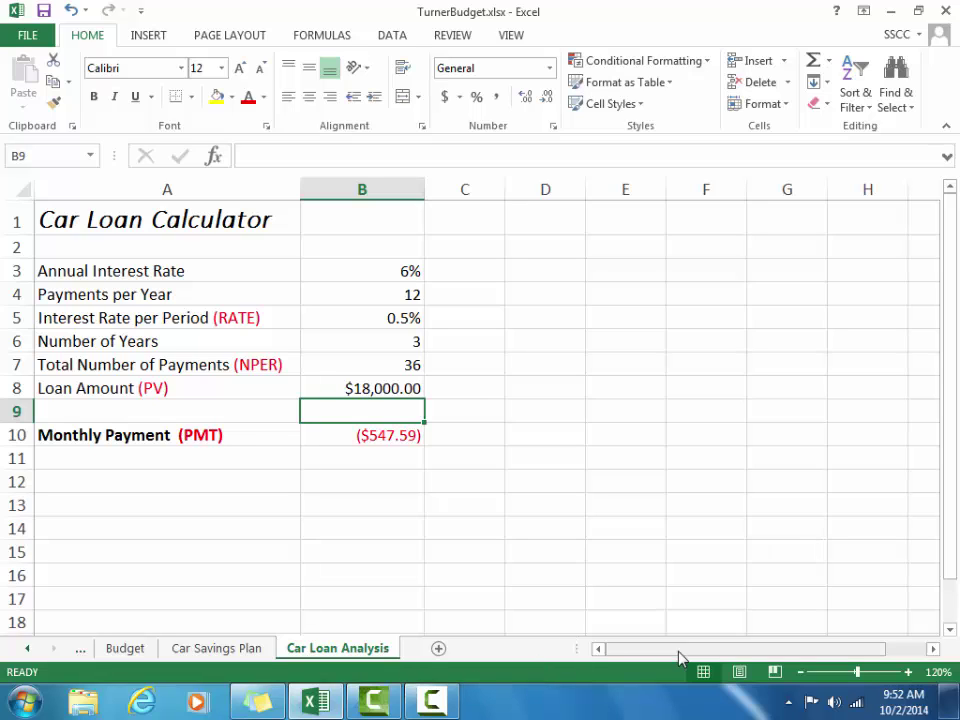
- On the Budget sheet, format the Monthly Income values in B6:C9 as Accounting with no decimal places
left_click_drag(673, 648, 635, 654)
left_click(133, 651)
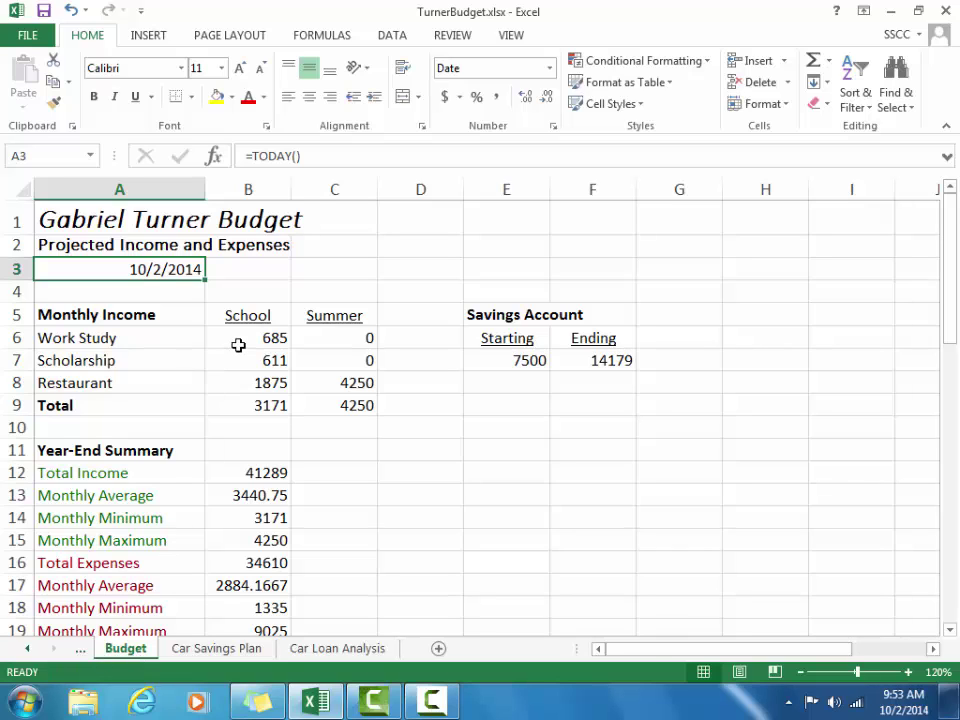
left_click_drag(240, 343, 360, 416)
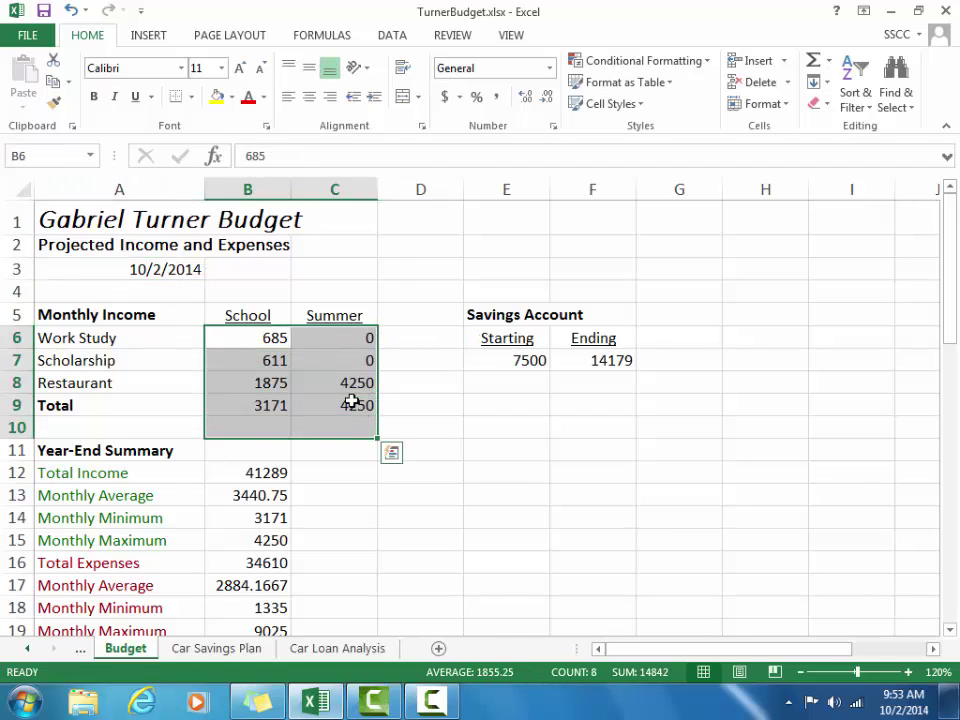
left_click_drag(253, 339, 326, 405)
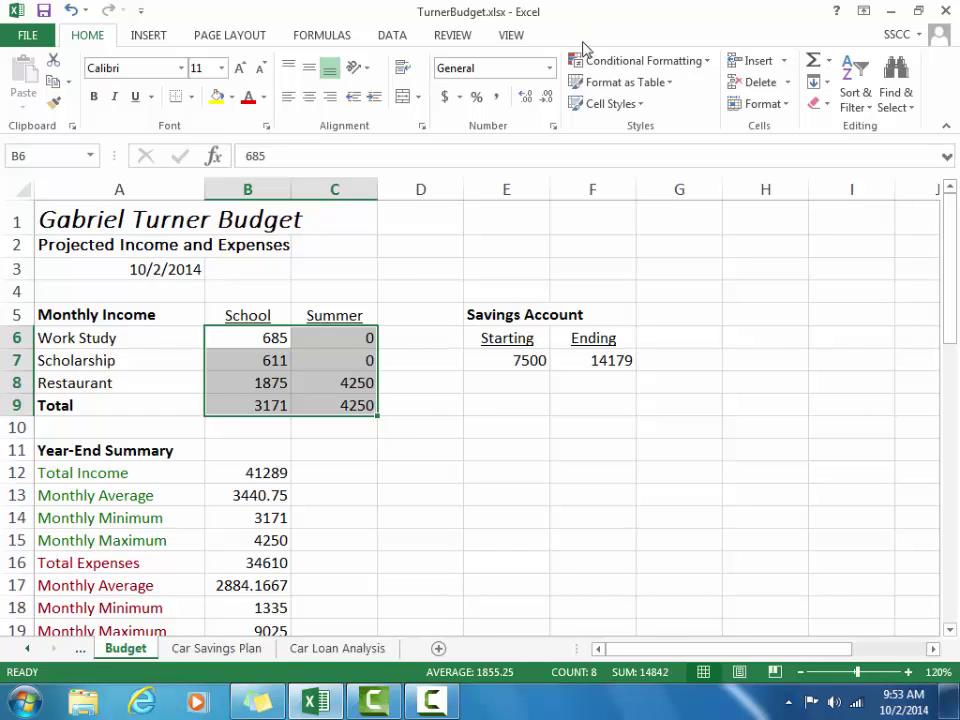
left_click(548, 72)
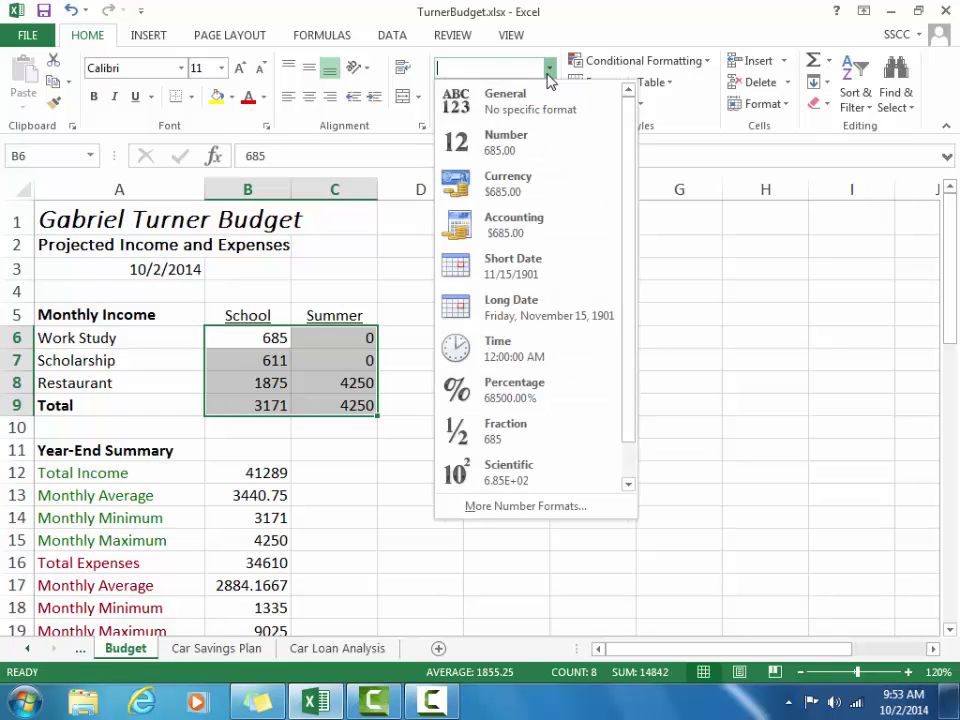
left_click(521, 232)
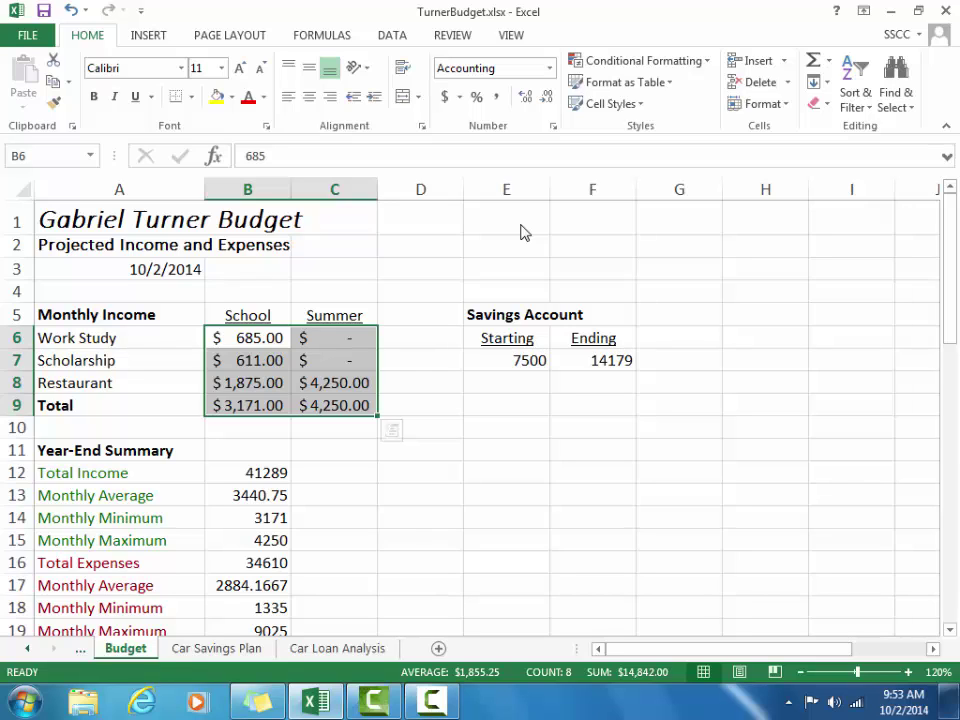
left_click(549, 97)
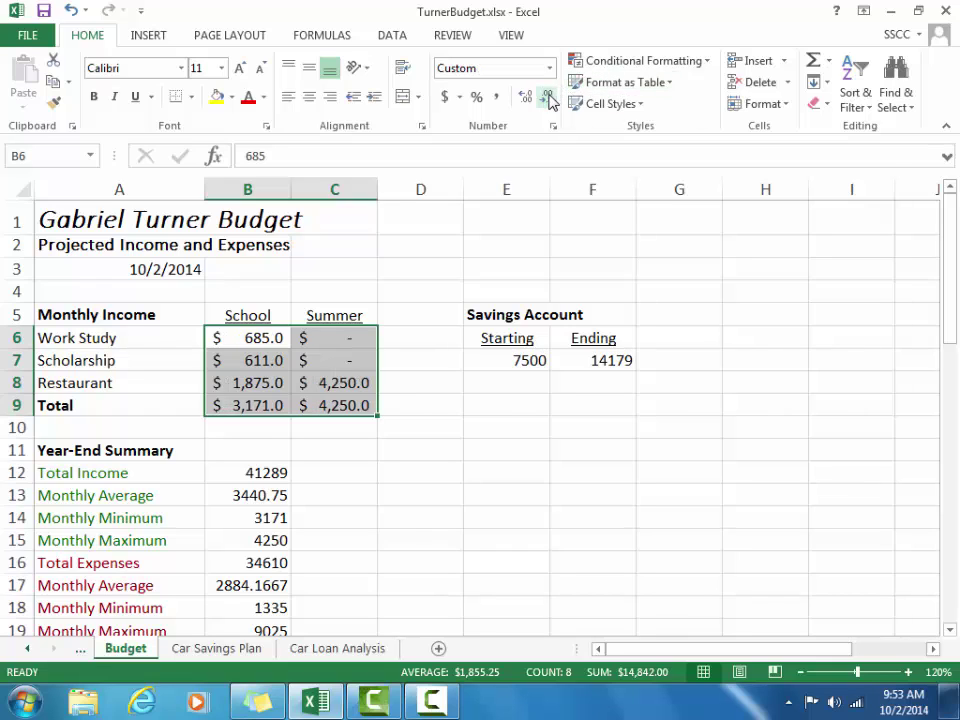
left_click(549, 97)
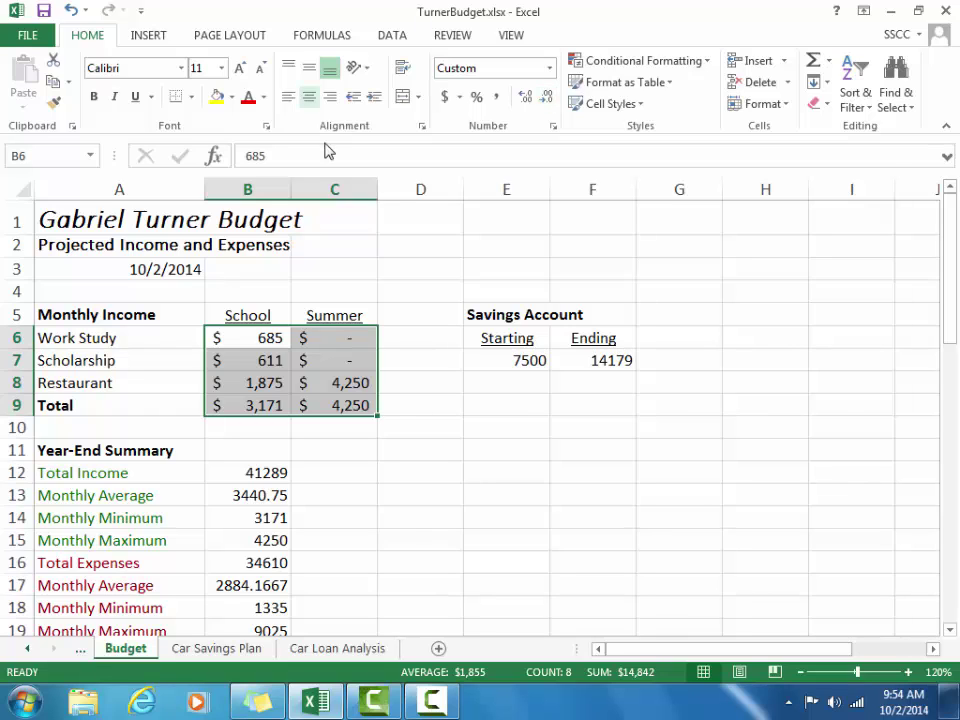
- Format the Scholarship and Restaurant values in B7:C8 as Accounting with the currency symbol set to None
left_click_drag(256, 362, 328, 383)
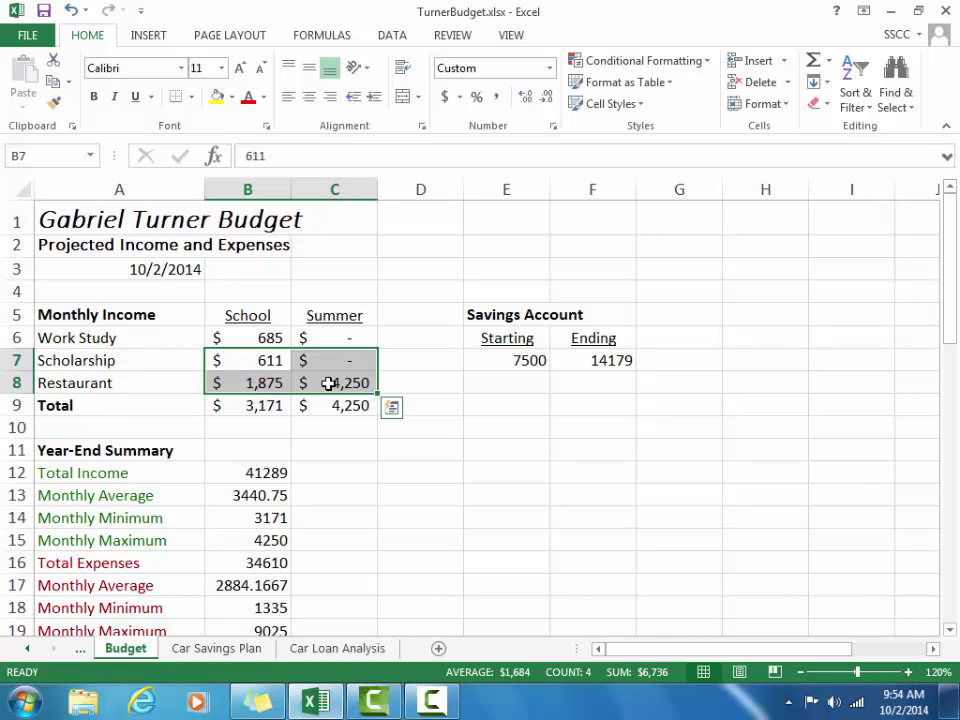
left_click(553, 127)
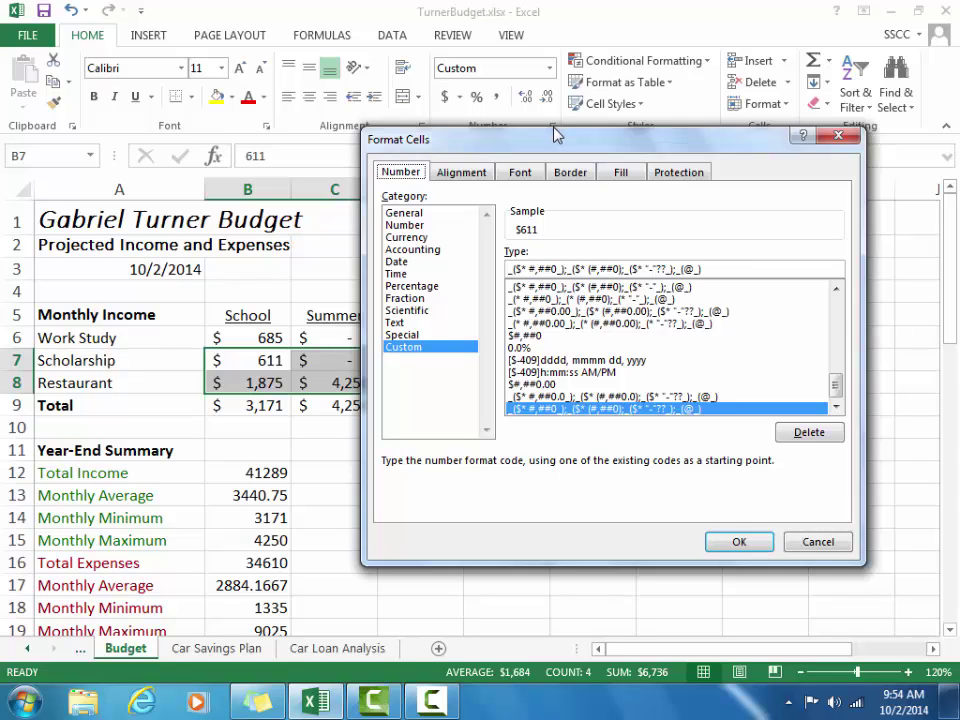
left_click(412, 251)
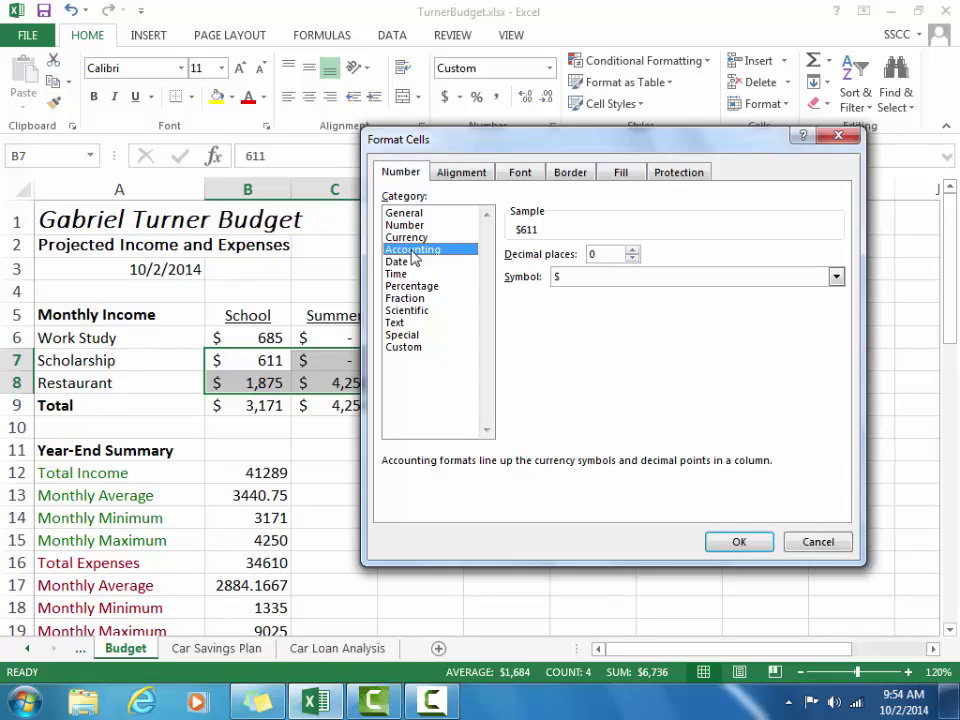
left_click(836, 277)
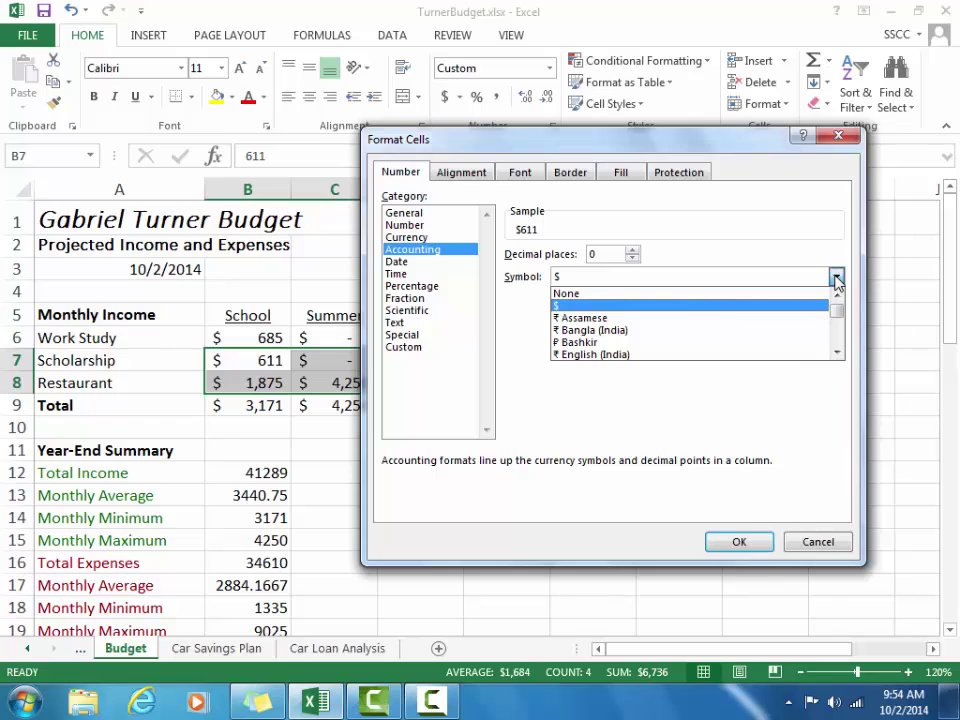
left_click(606, 294)
left_click(737, 548)
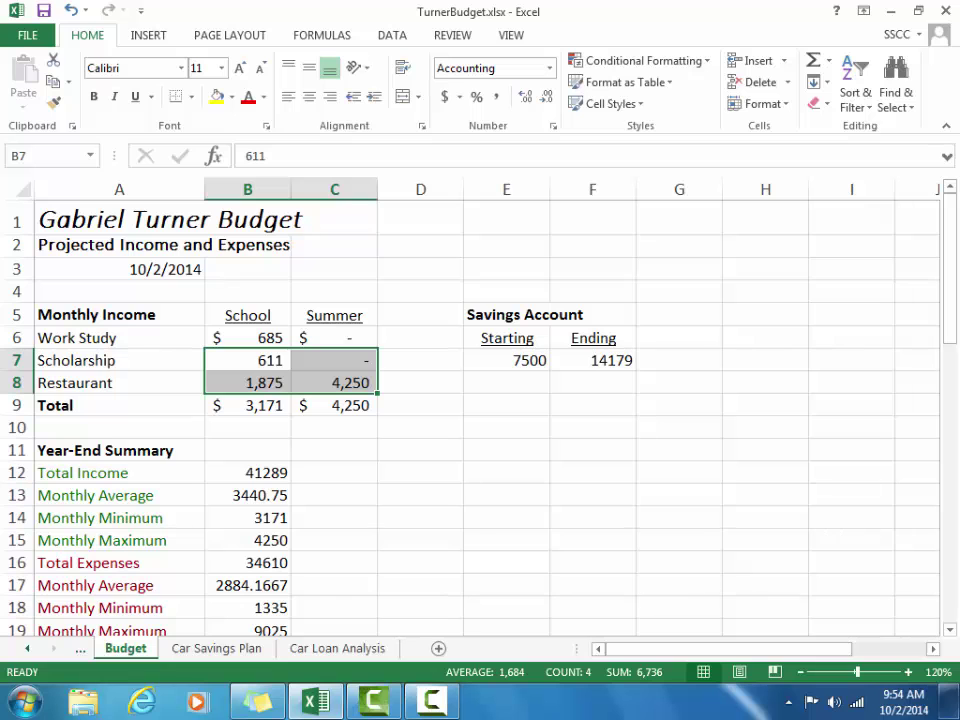
- Format the Scholarship and Restaurant values in B23:M24 and the Food through Total values in B27:M34 as Accounting with no decimal places and the $ symbol
left_click_drag(952, 318, 954, 458)
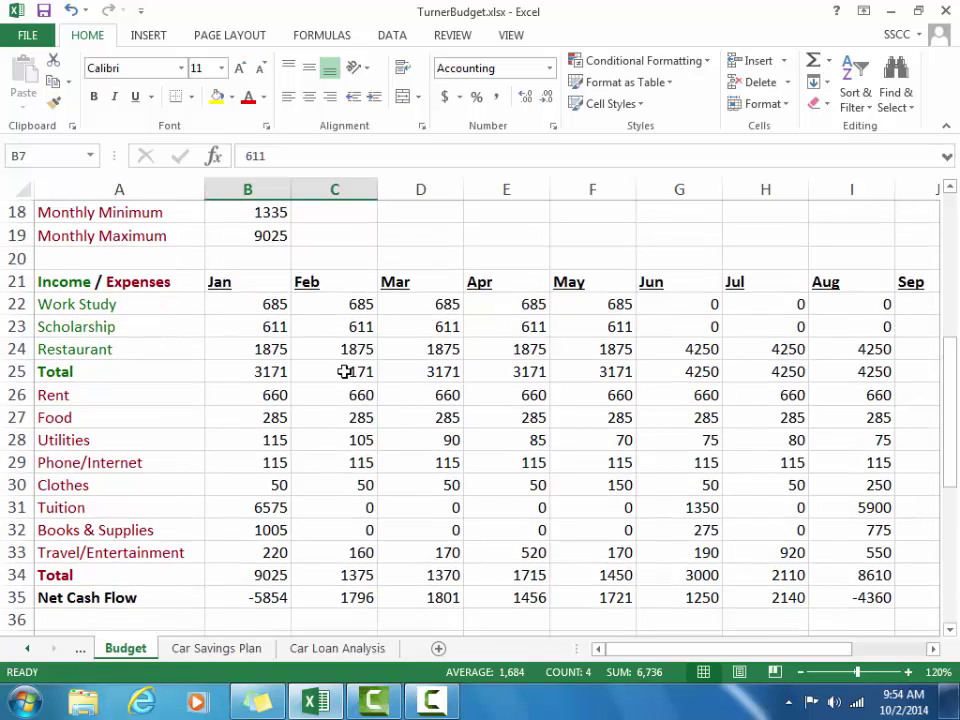
left_click(279, 328)
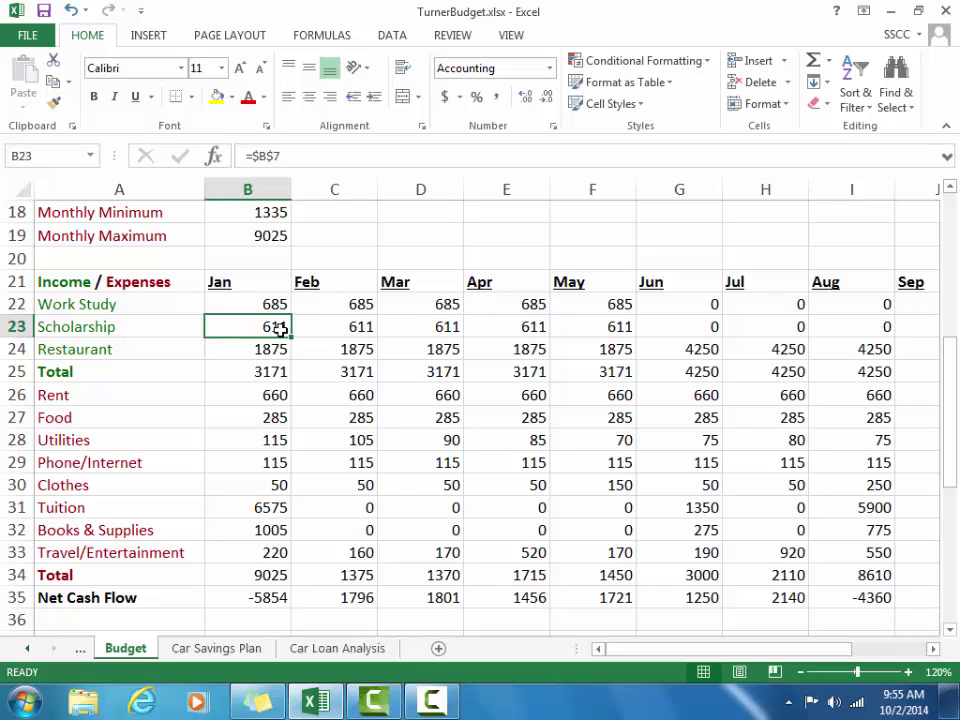
left_click_drag(279, 328, 807, 347)
left_click_drag(935, 358, 624, 351)
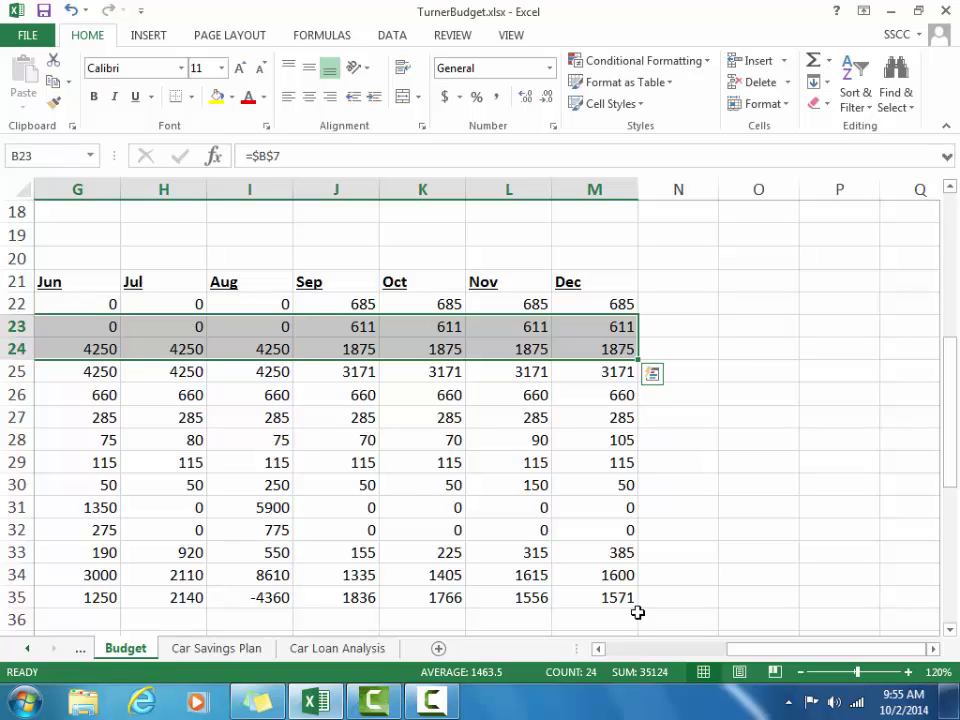
left_click_drag(740, 649, 537, 652)
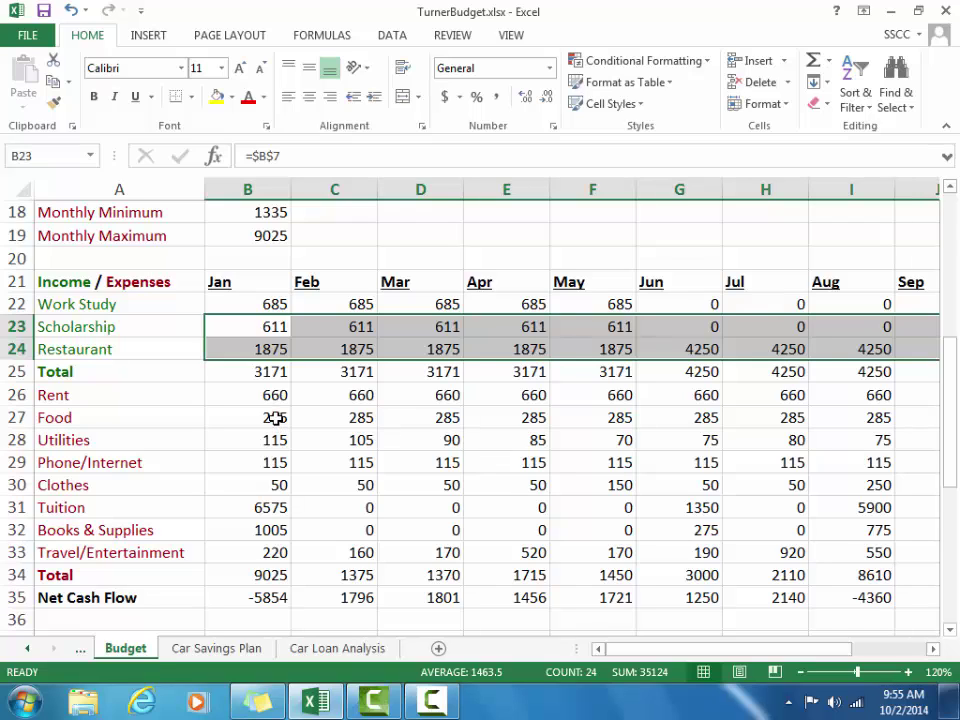
left_click_drag(275, 418, 745, 578)
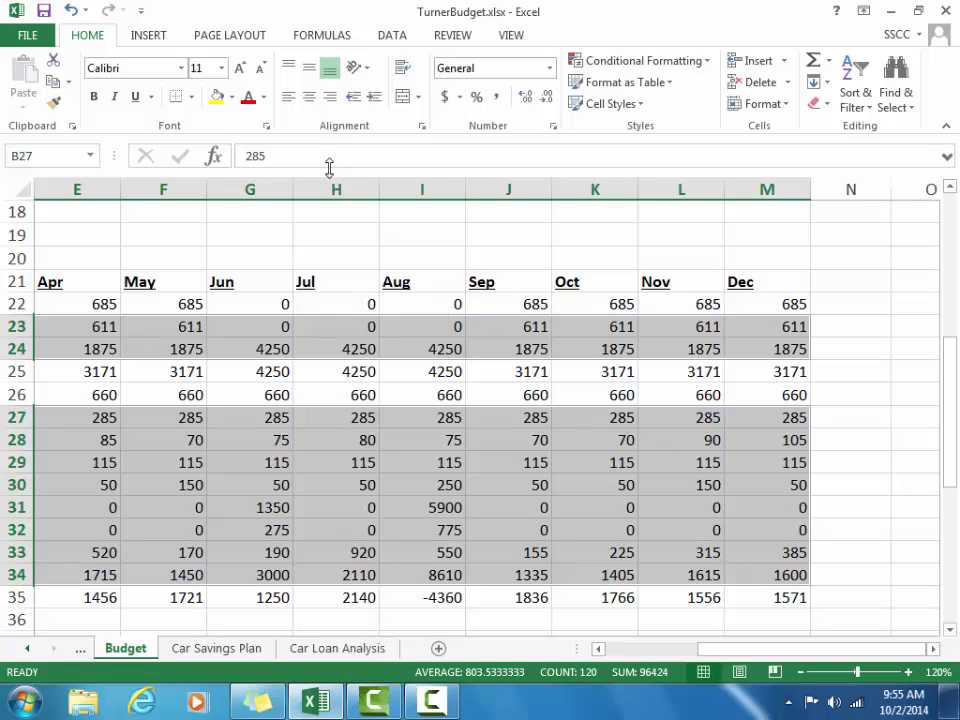
left_click(267, 127)
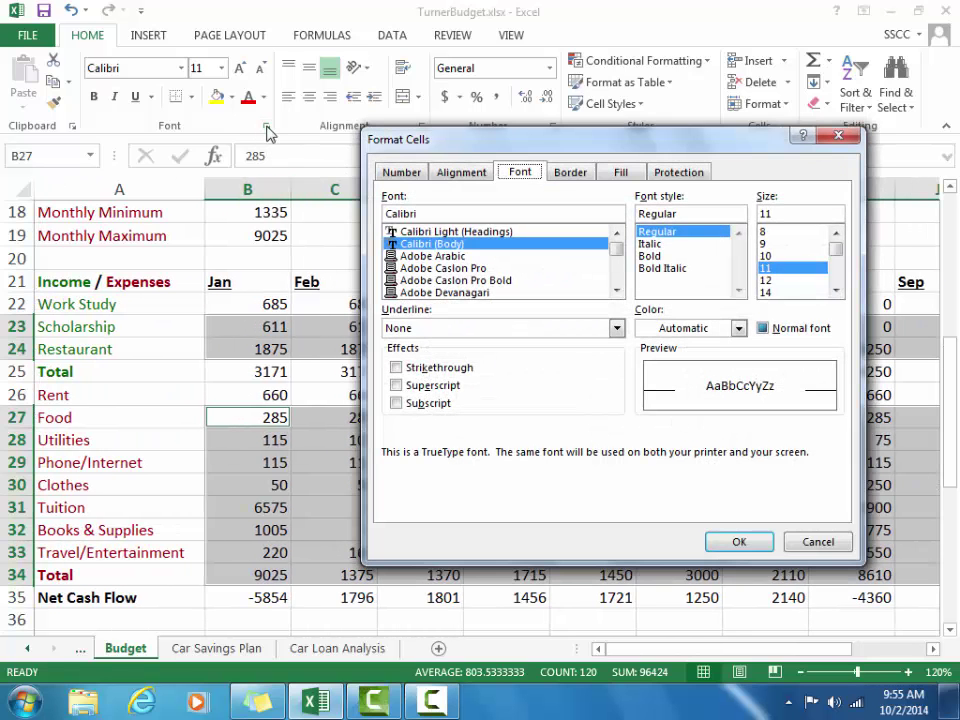
left_click(401, 172)
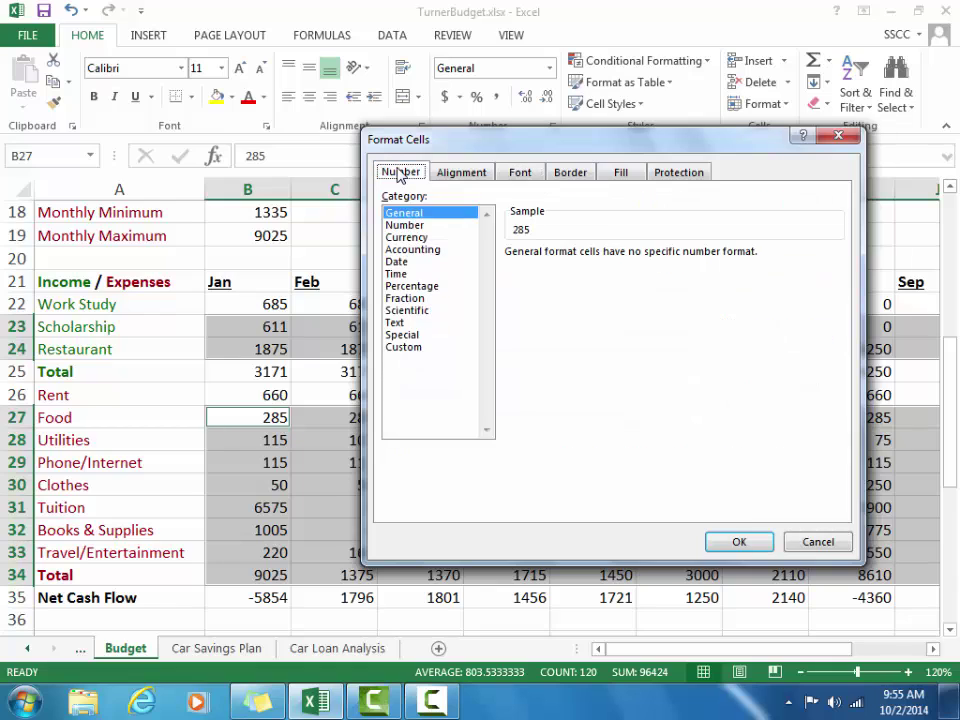
left_click(408, 250)
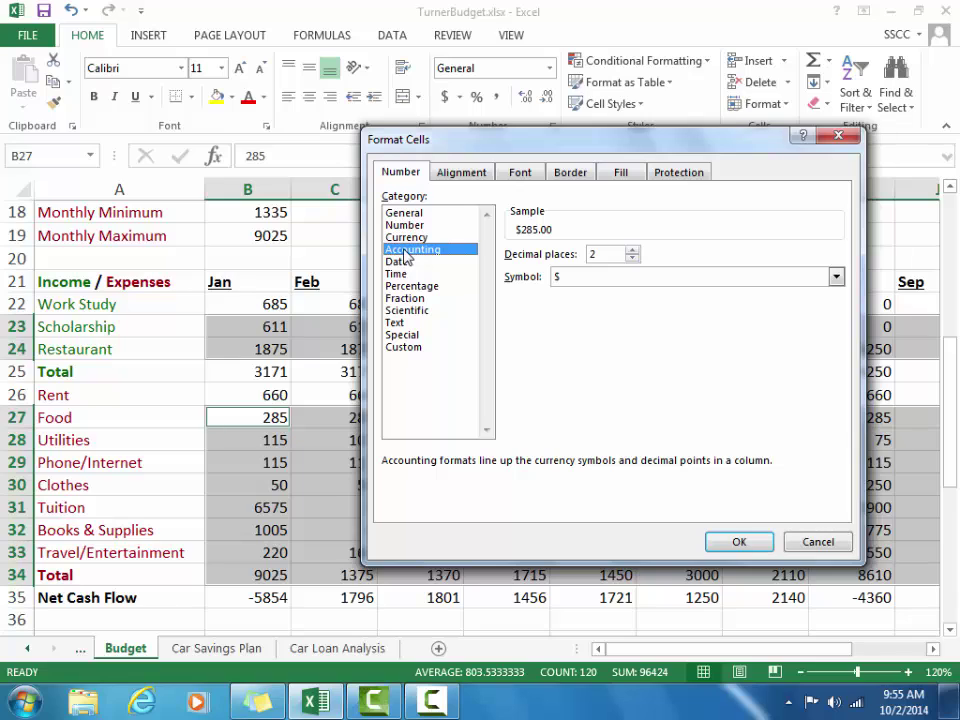
left_click(632, 259)
left_click(632, 259)
left_click(836, 278)
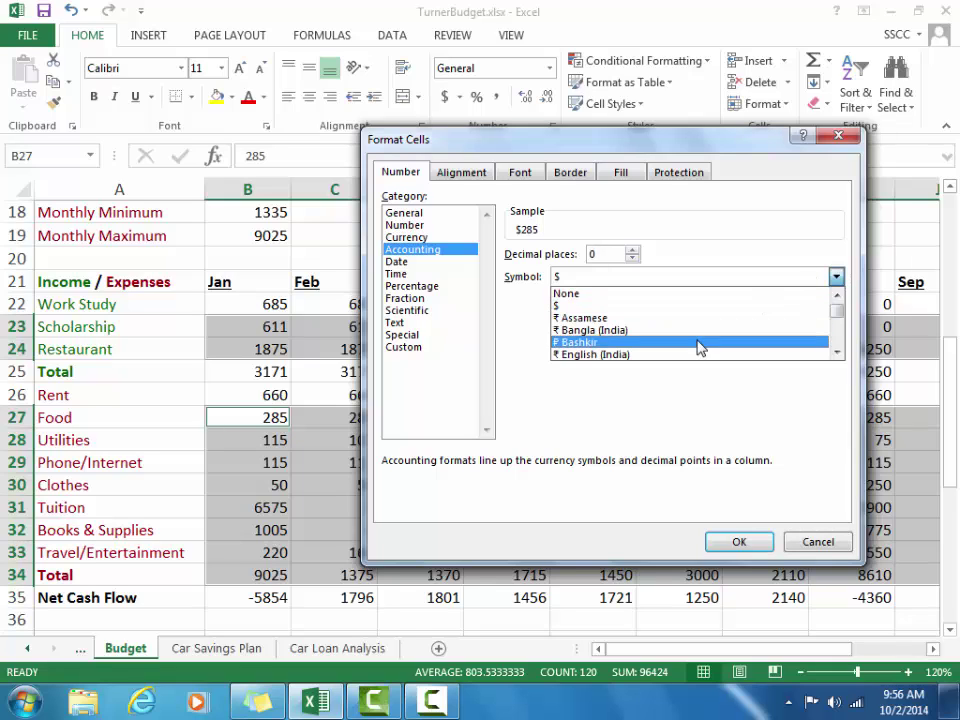
left_click(696, 285)
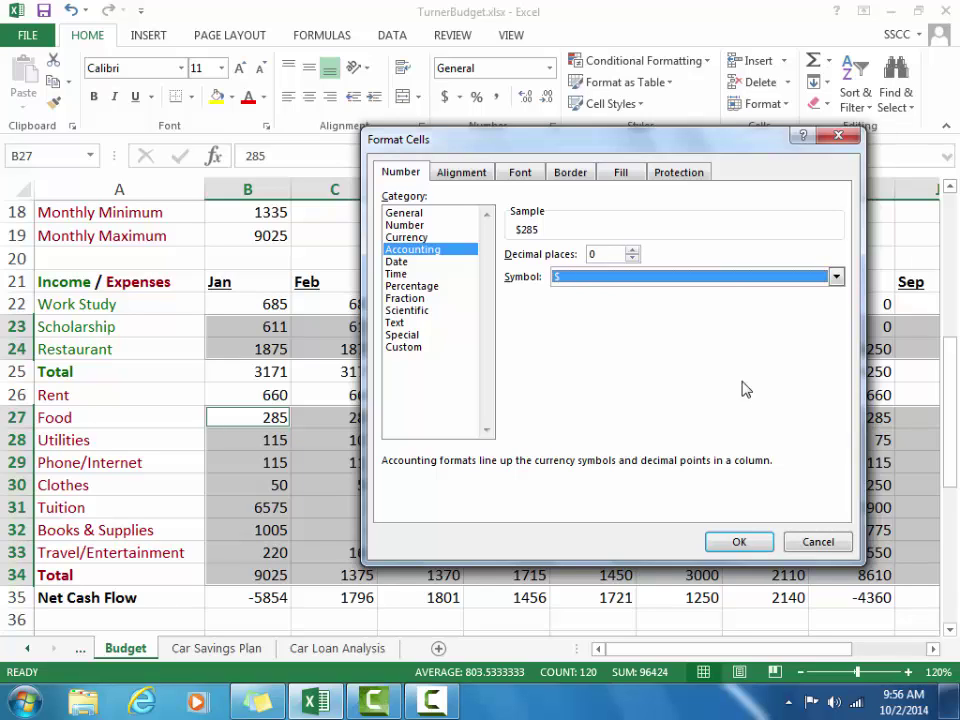
left_click(753, 550)
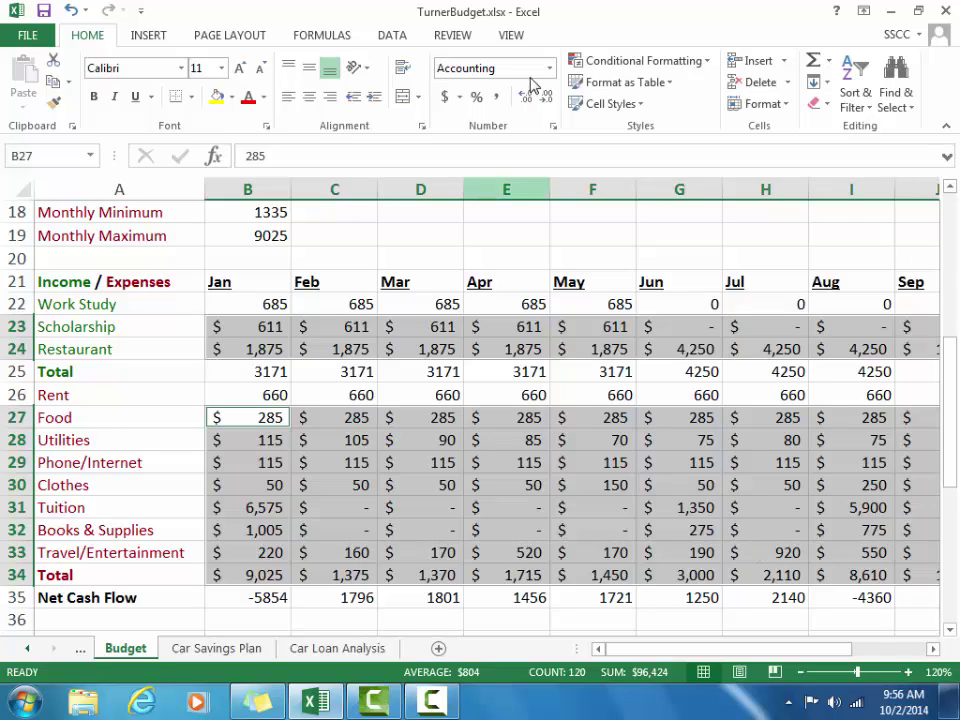
- Set the Accounting currency symbol to None for the selected values in B23:M24 and B27:M34
left_click(551, 128)
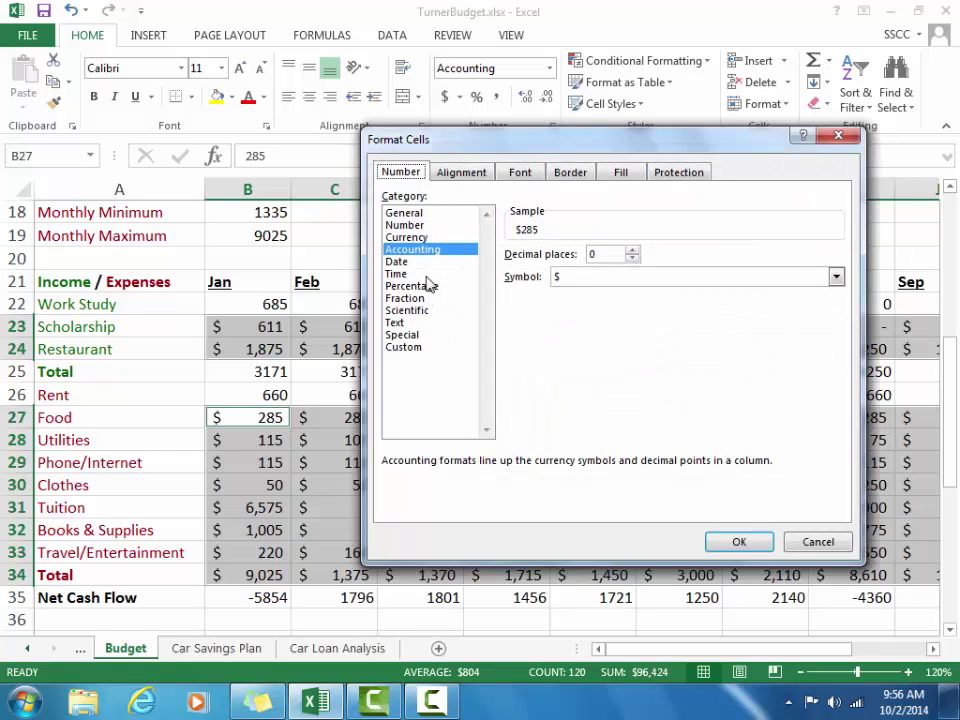
left_click(836, 277)
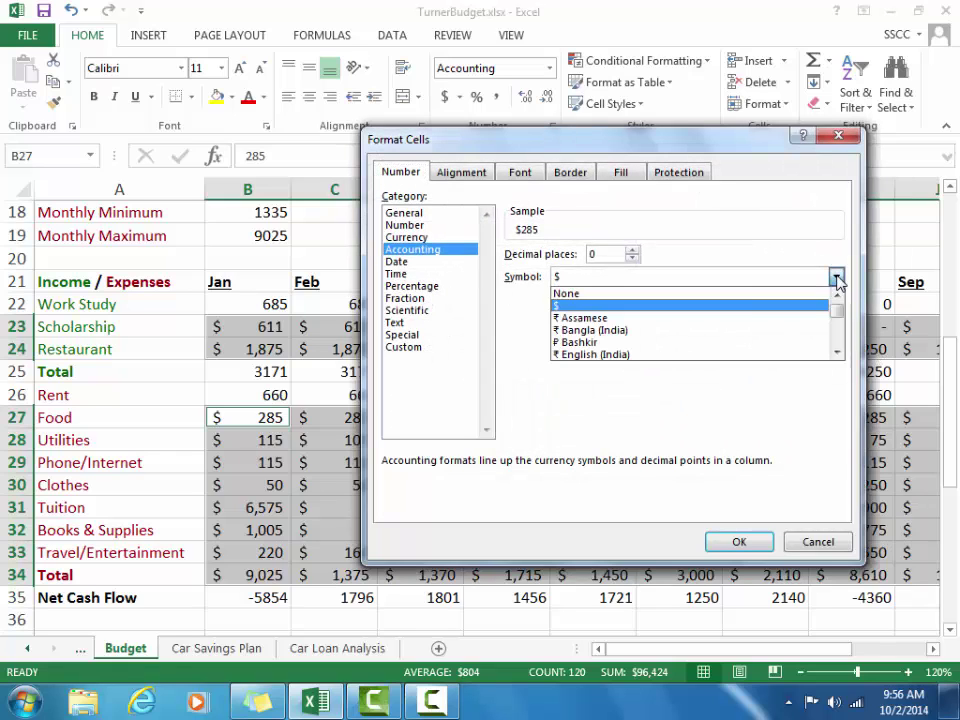
left_click(745, 294)
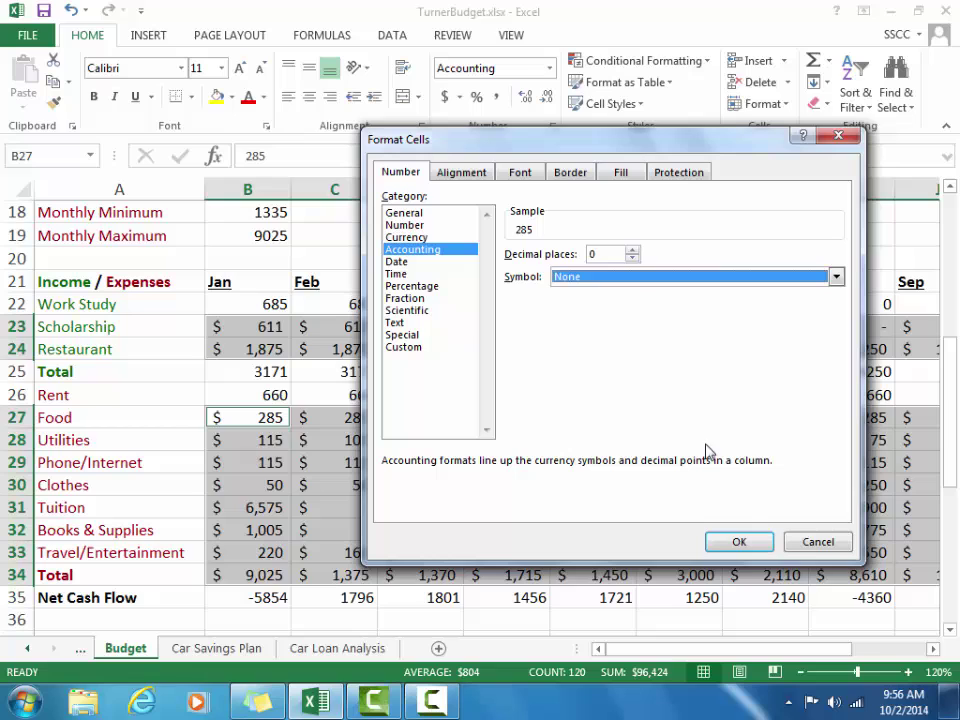
left_click(751, 552)
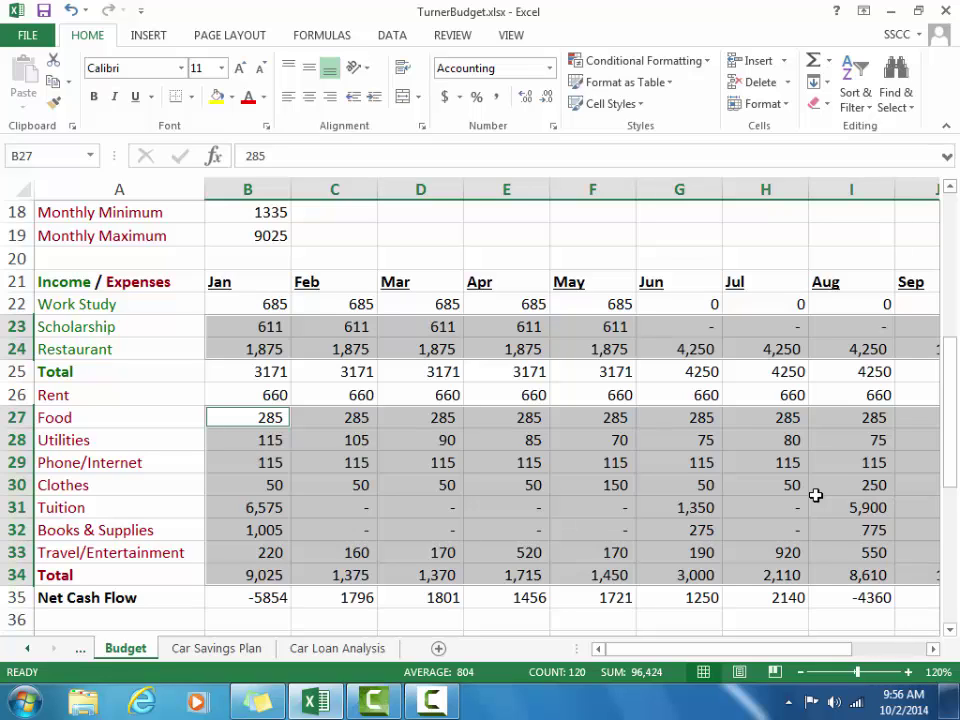
- Format B22:M22, B25:M26, B34:M34 and the Deposits and Withdrawals values in B39:M40 together as Accounting with a dollar sign and no decimal places
left_click(279, 302)
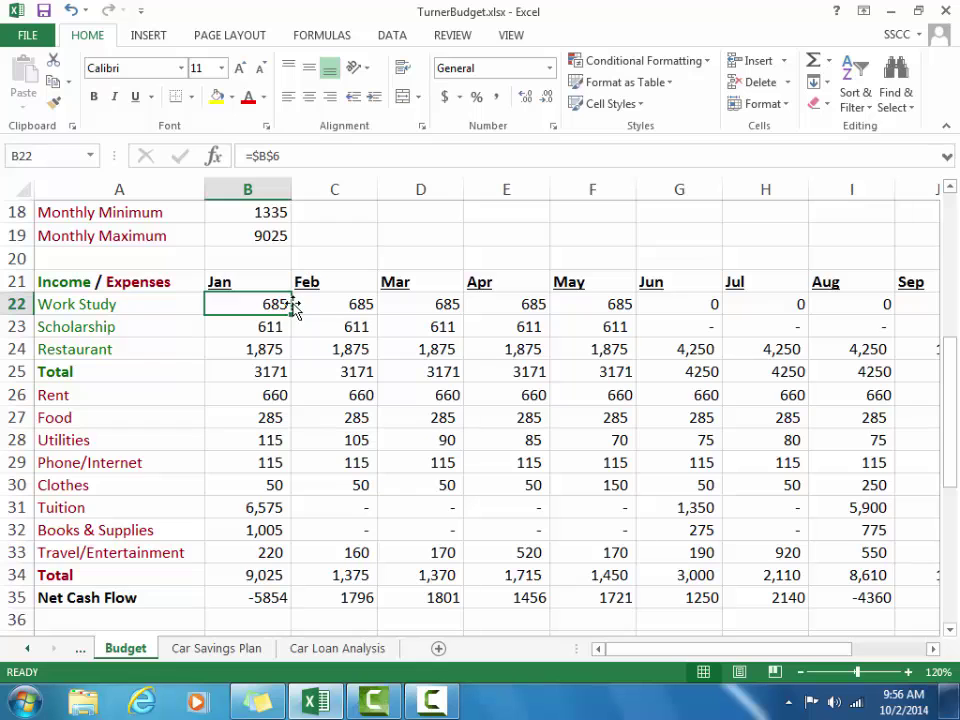
left_click_drag(287, 303, 767, 304)
left_click_drag(954, 396, 954, 446)
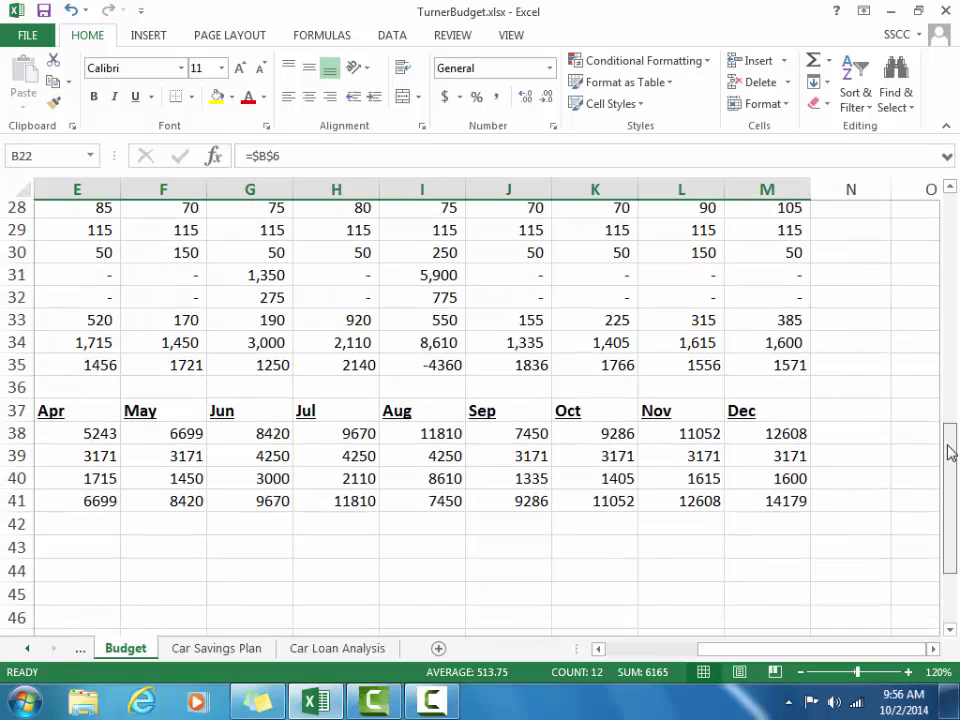
left_click_drag(742, 654, 689, 651)
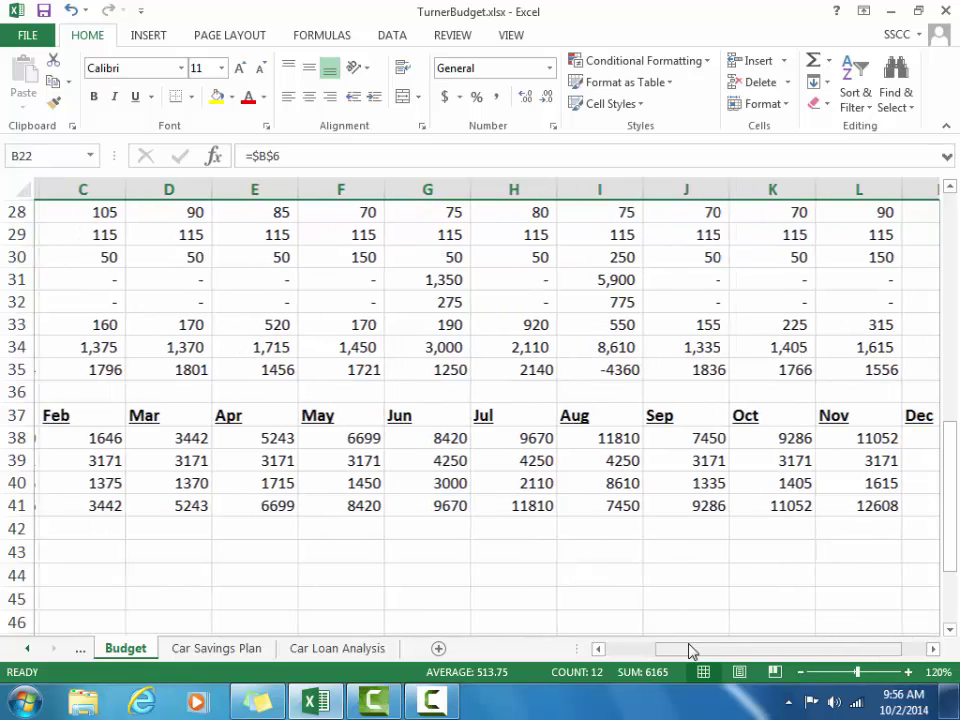
left_click_drag(955, 553, 958, 407)
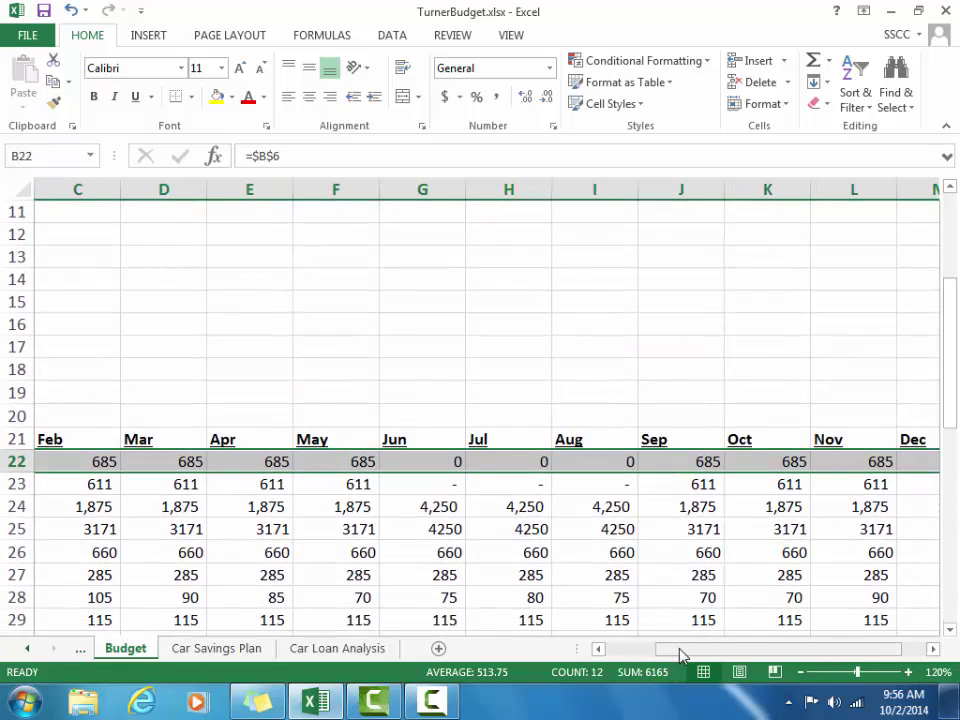
left_click_drag(681, 651, 594, 648)
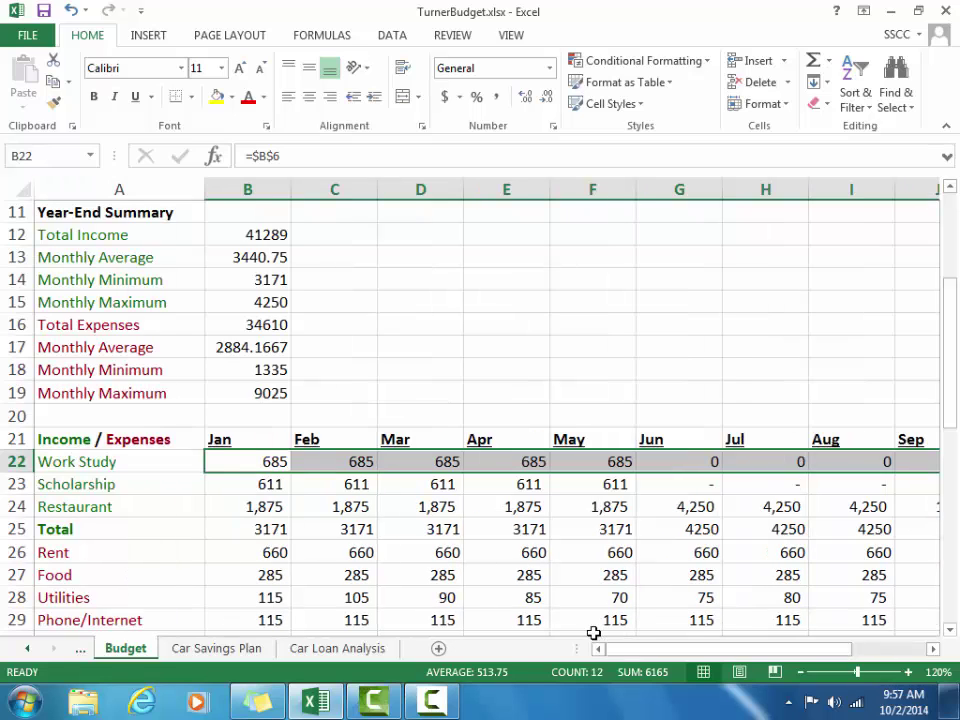
left_click(282, 529, "ctrl")
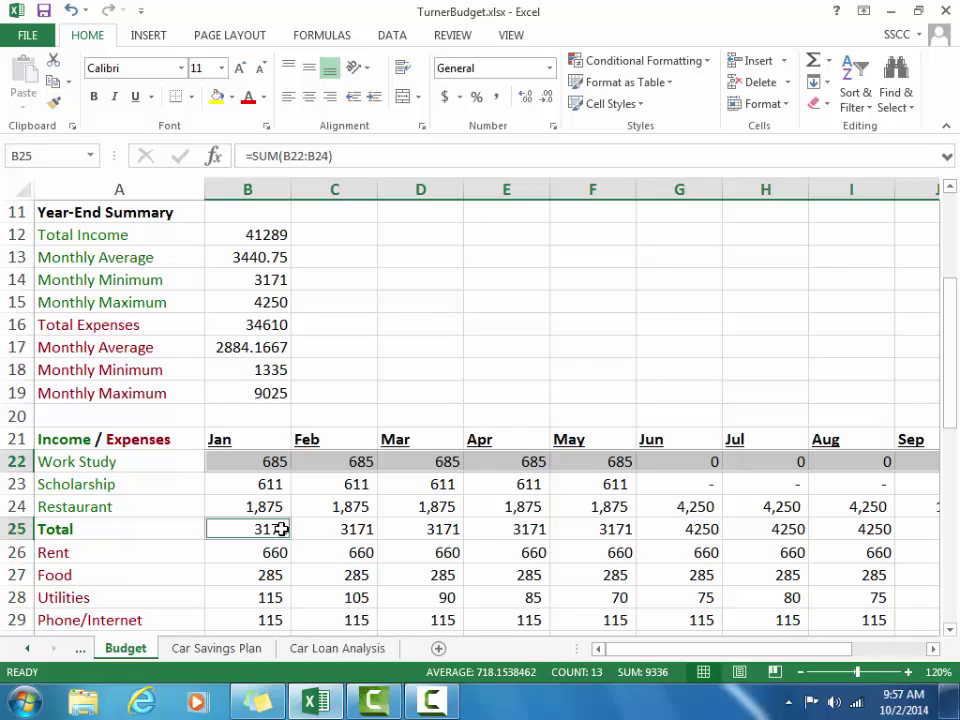
left_click_drag(282, 529, 804, 549)
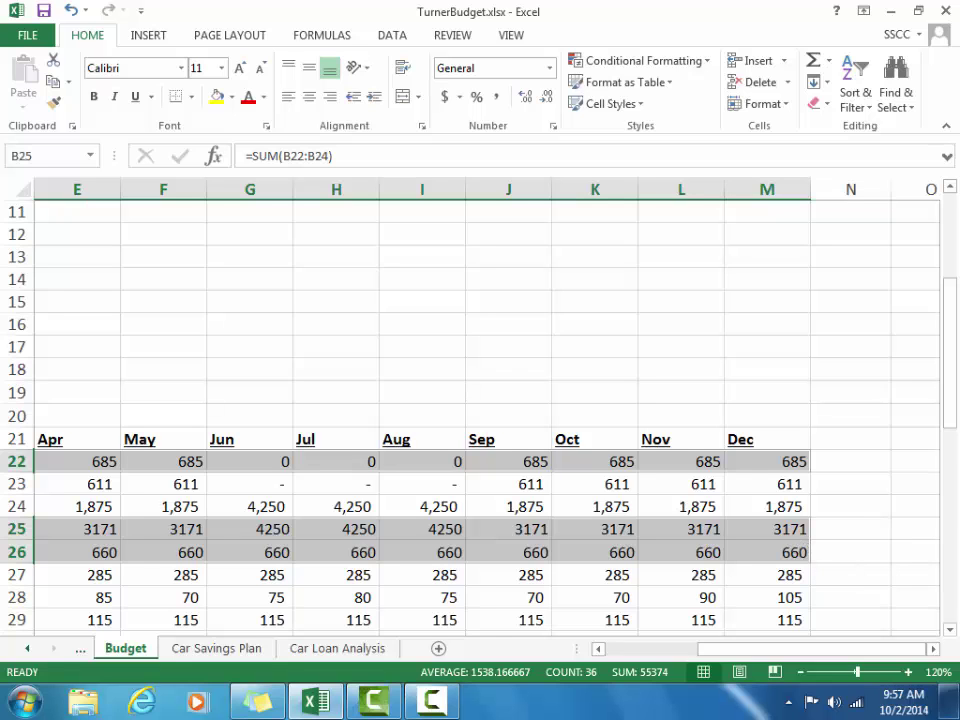
left_click_drag(953, 386, 949, 459)
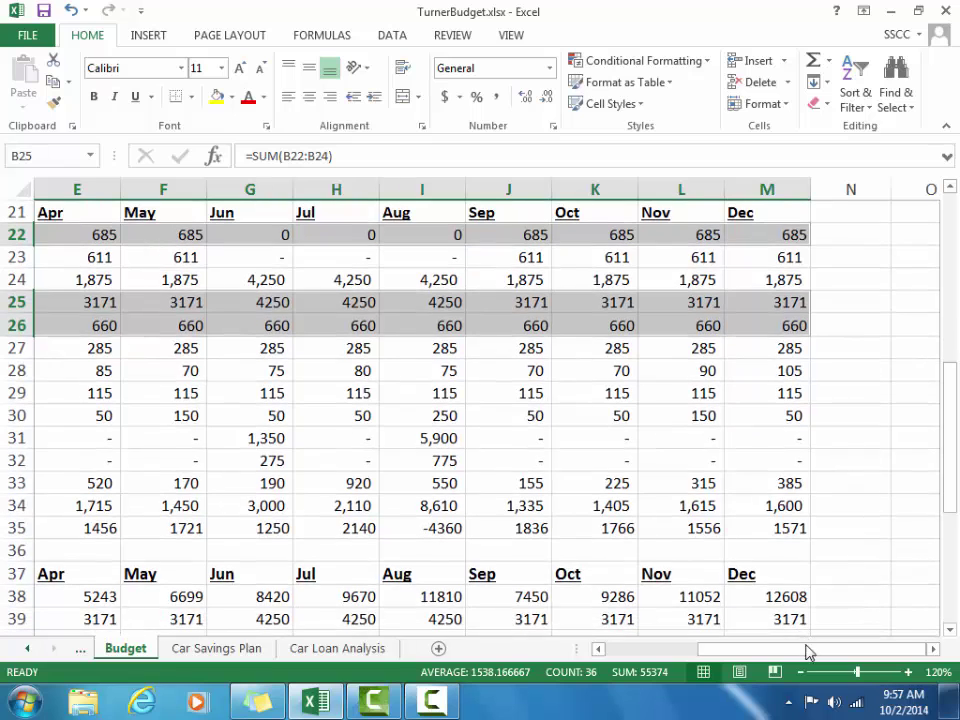
left_click_drag(808, 649, 702, 664)
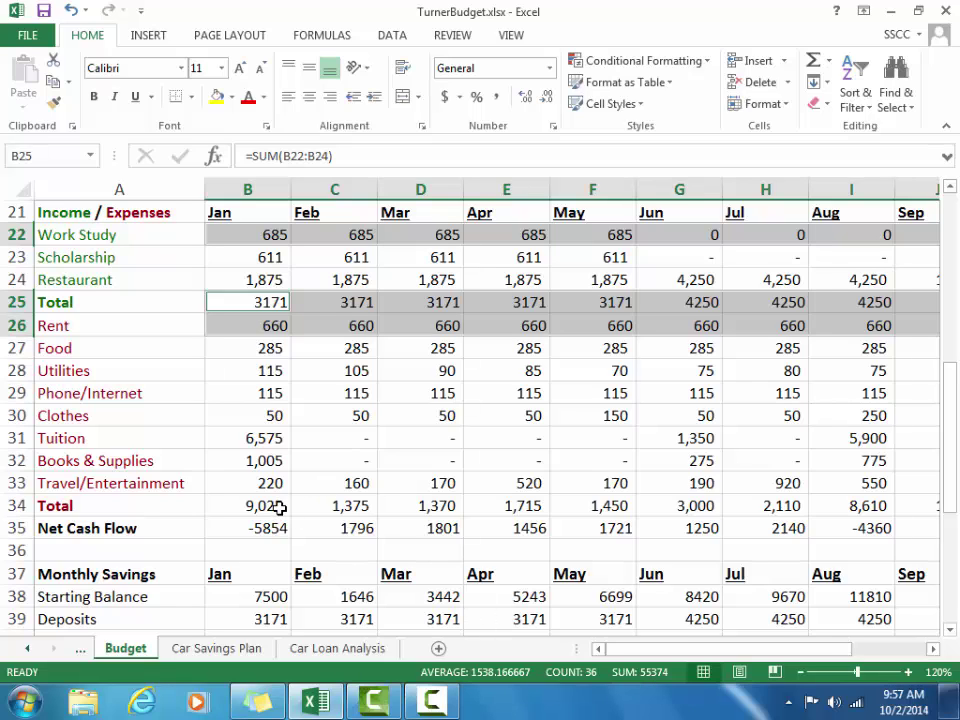
left_click_drag(280, 509, 795, 506)
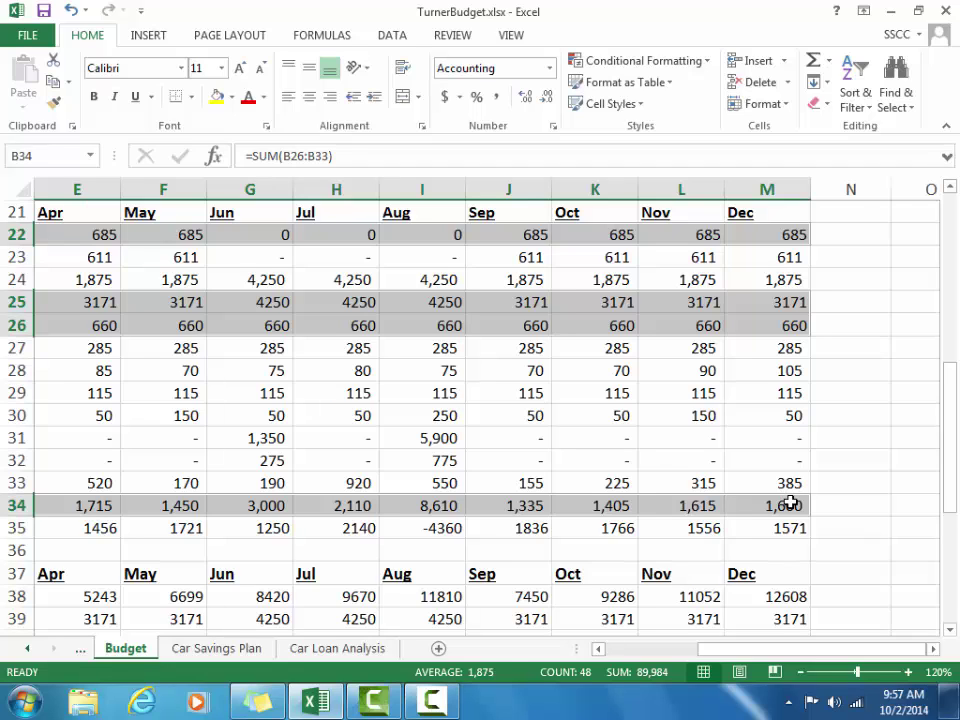
left_click_drag(784, 648, 640, 650)
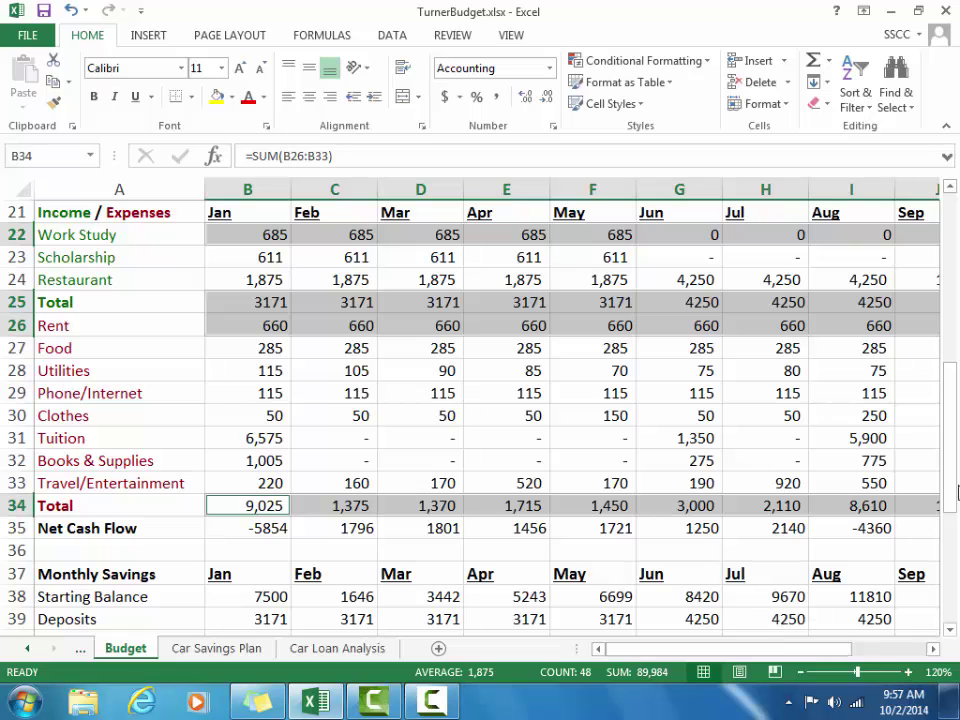
left_click_drag(957, 490, 957, 568)
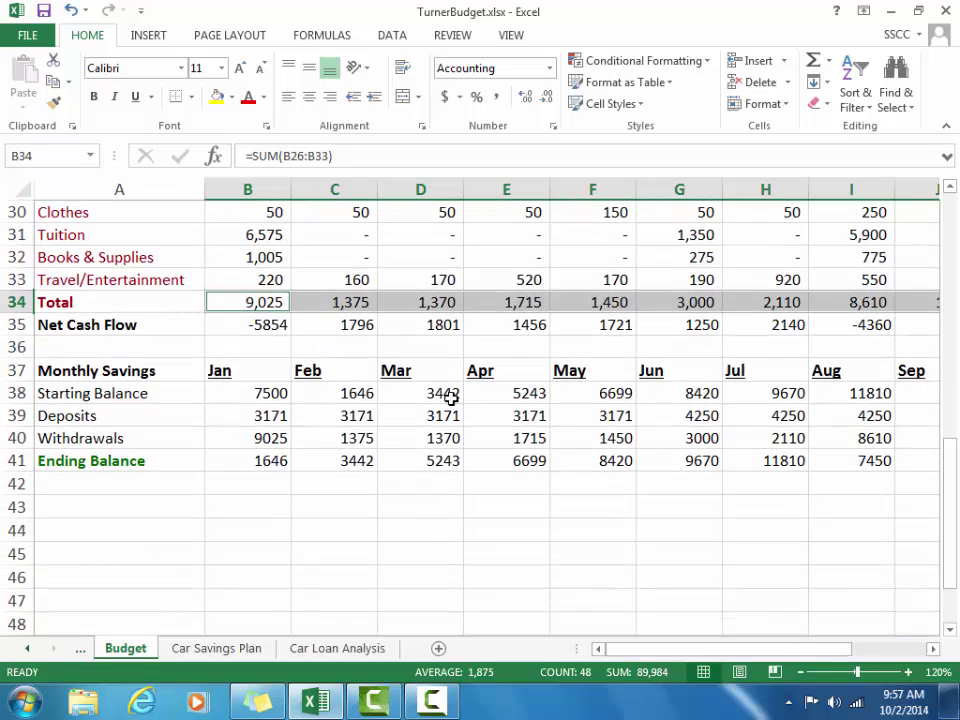
left_click(254, 415)
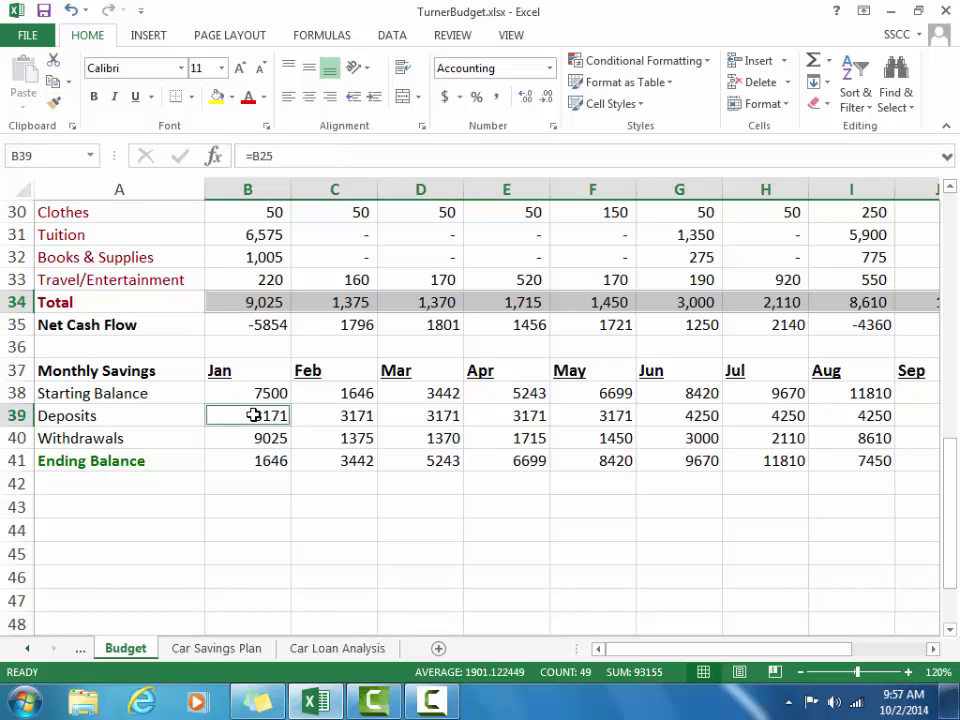
left_click_drag(257, 418, 774, 438)
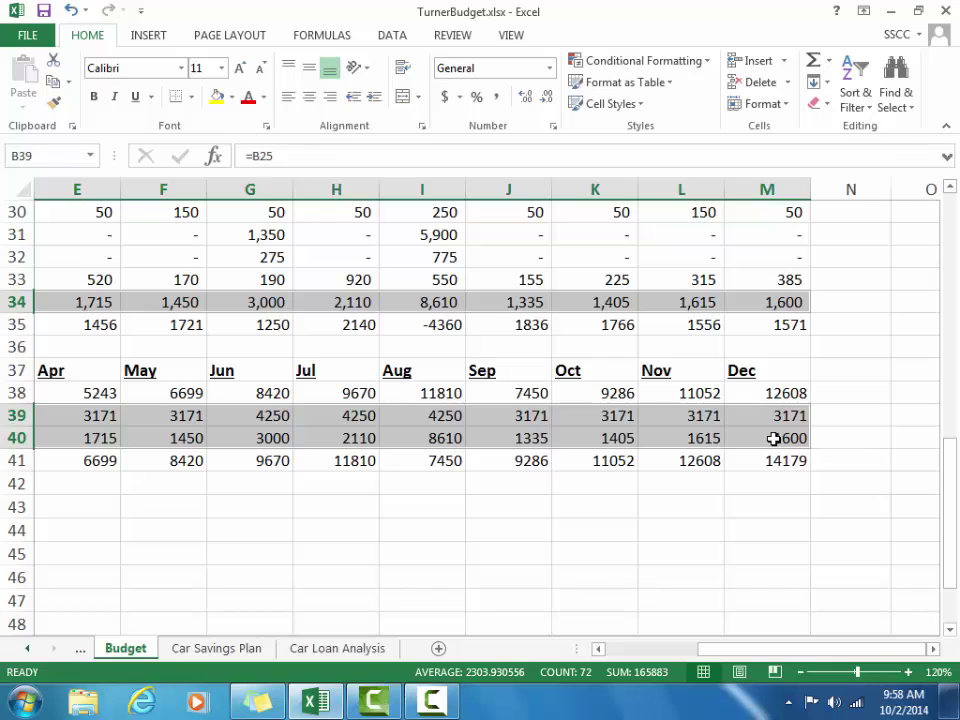
left_click(550, 73)
left_click(550, 73)
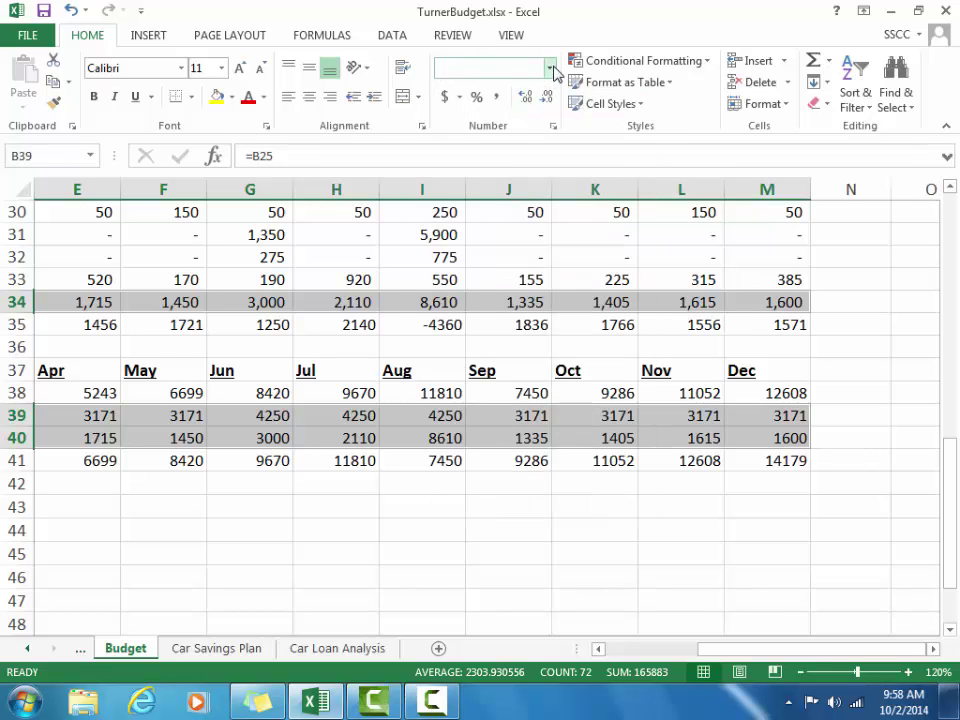
left_click(524, 234)
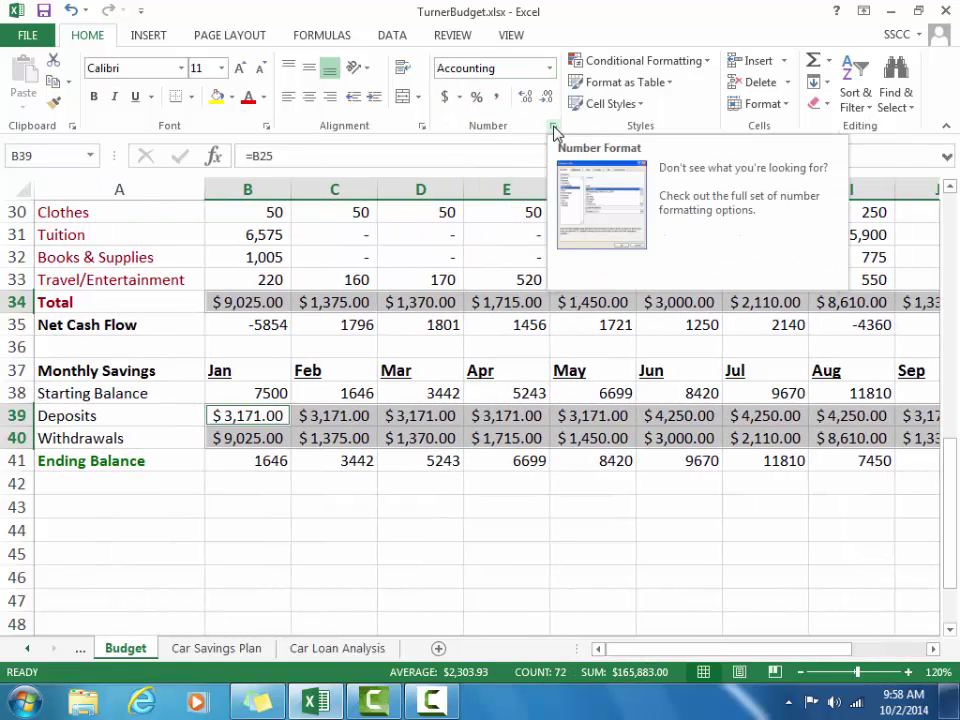
left_click(547, 96)
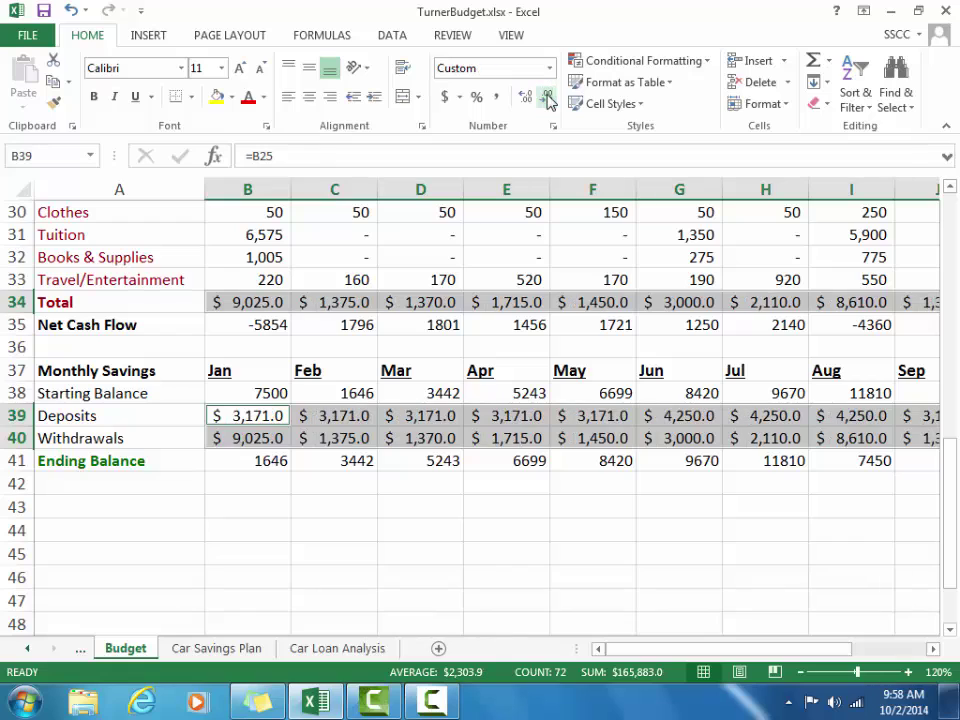
left_click(547, 96)
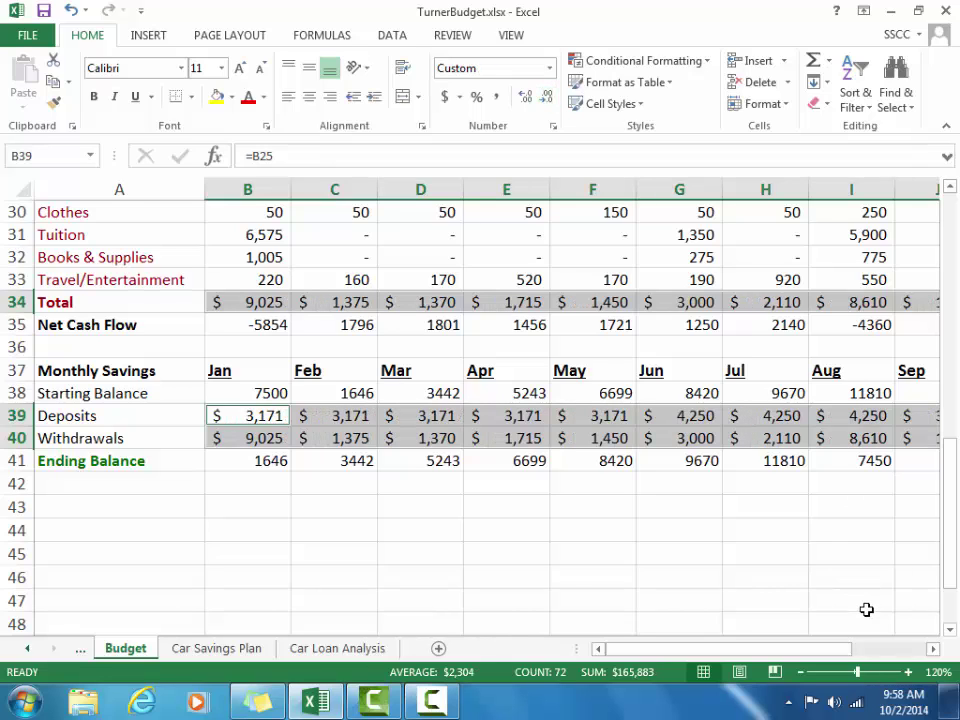
left_click(471, 558)
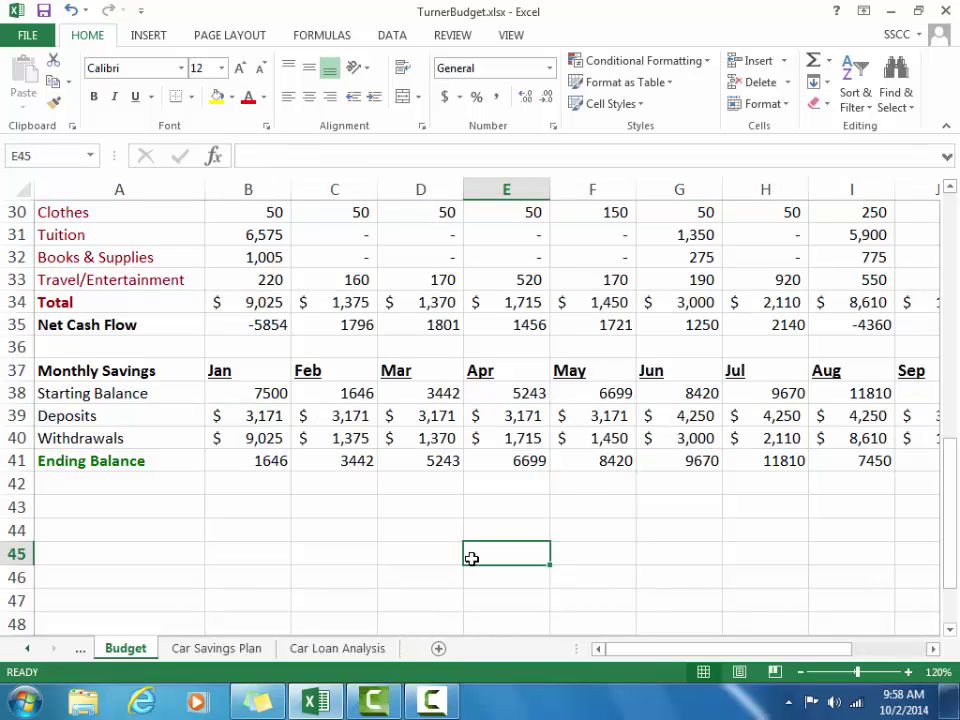
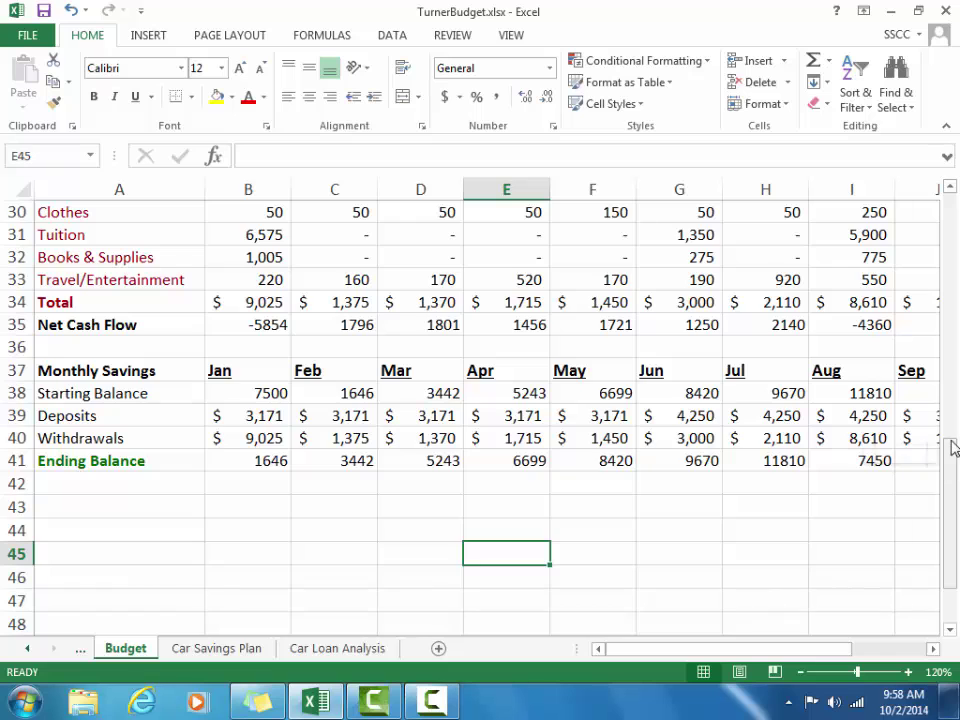
left_click_drag(949, 446, 952, 369)
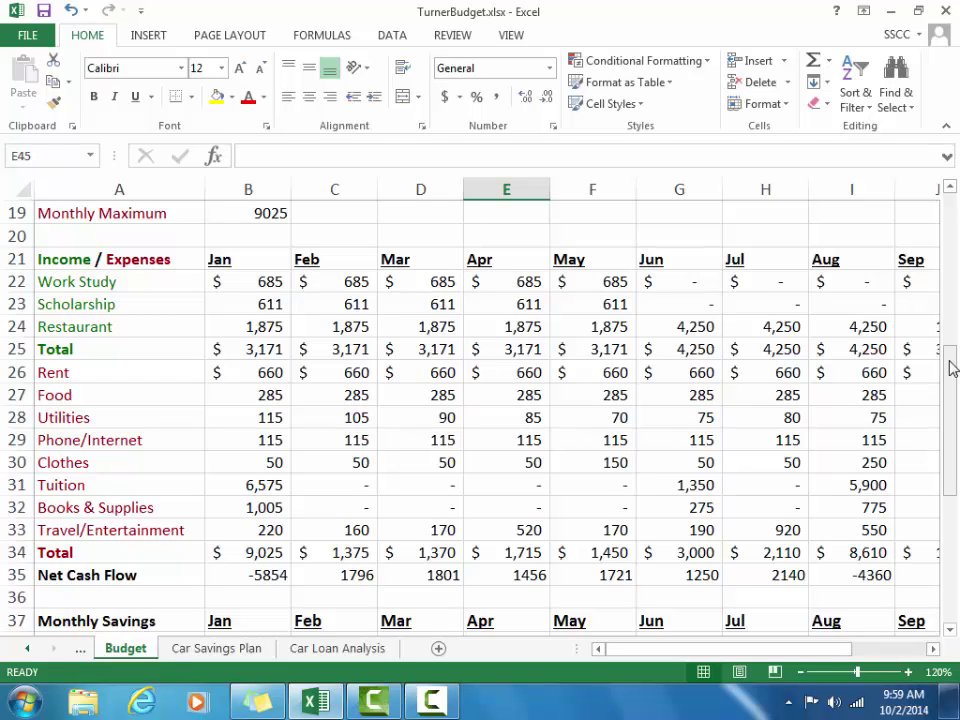
left_click_drag(952, 366, 950, 458)
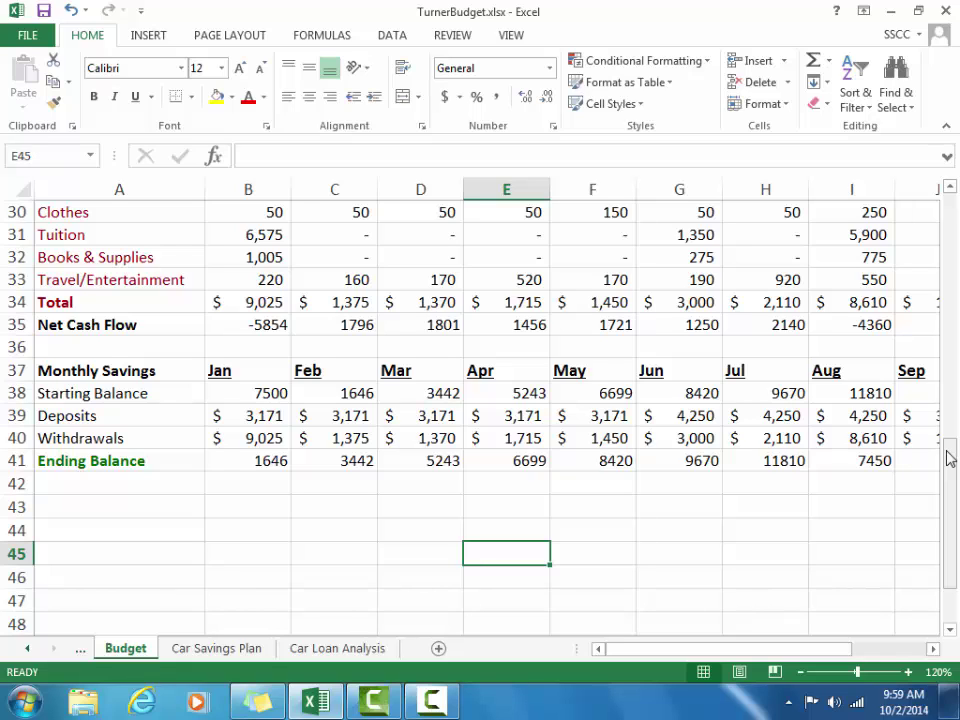
left_click(274, 324)
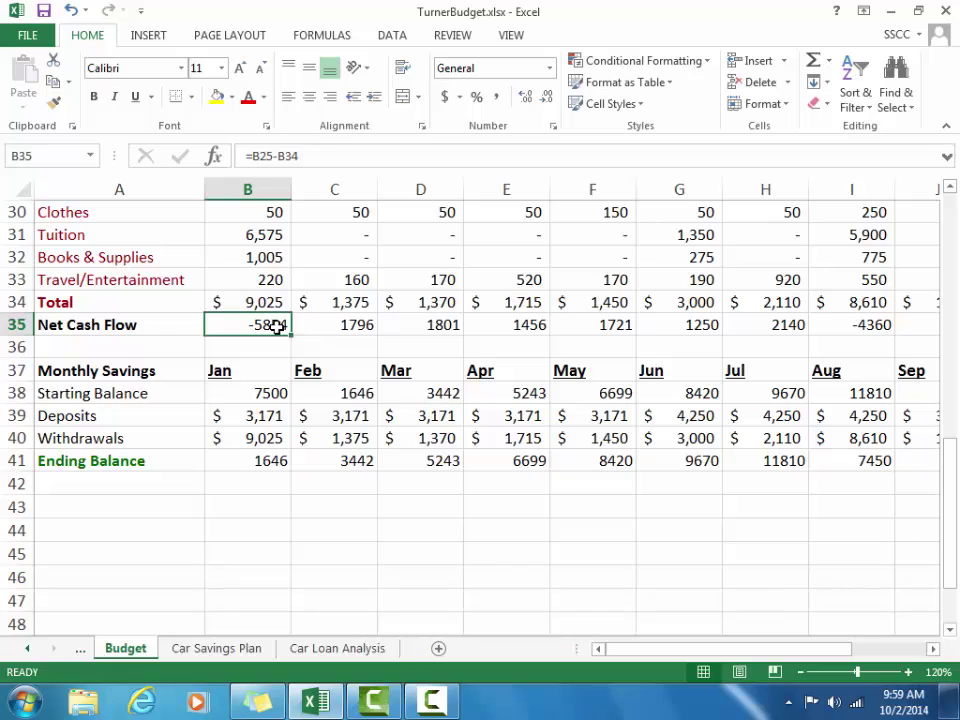
left_click_drag(276, 326, 795, 325)
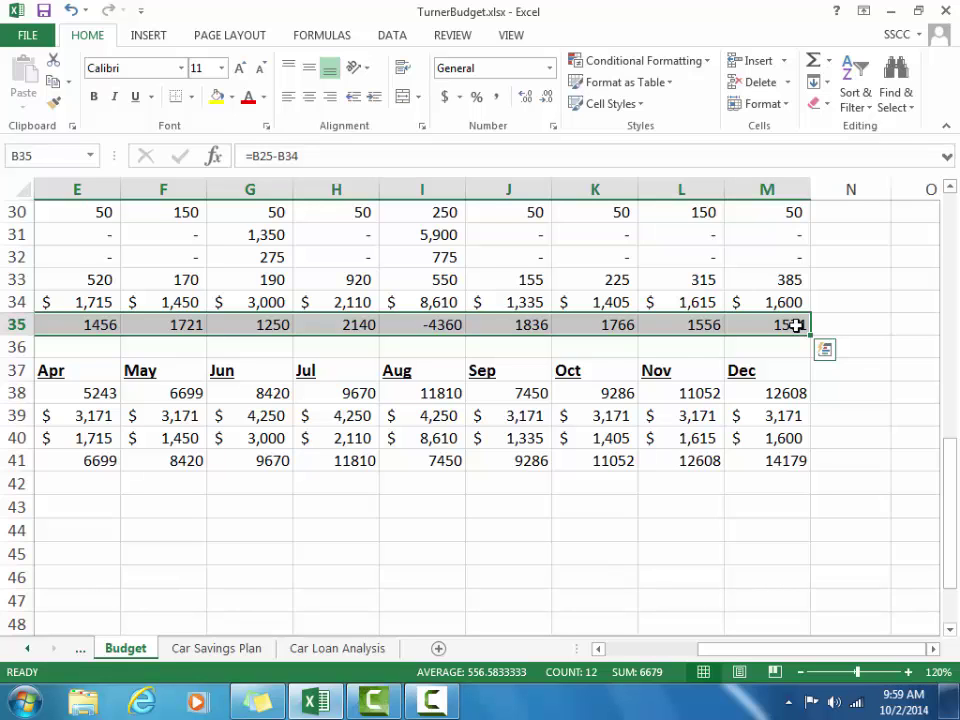
left_click_drag(709, 648, 591, 648)
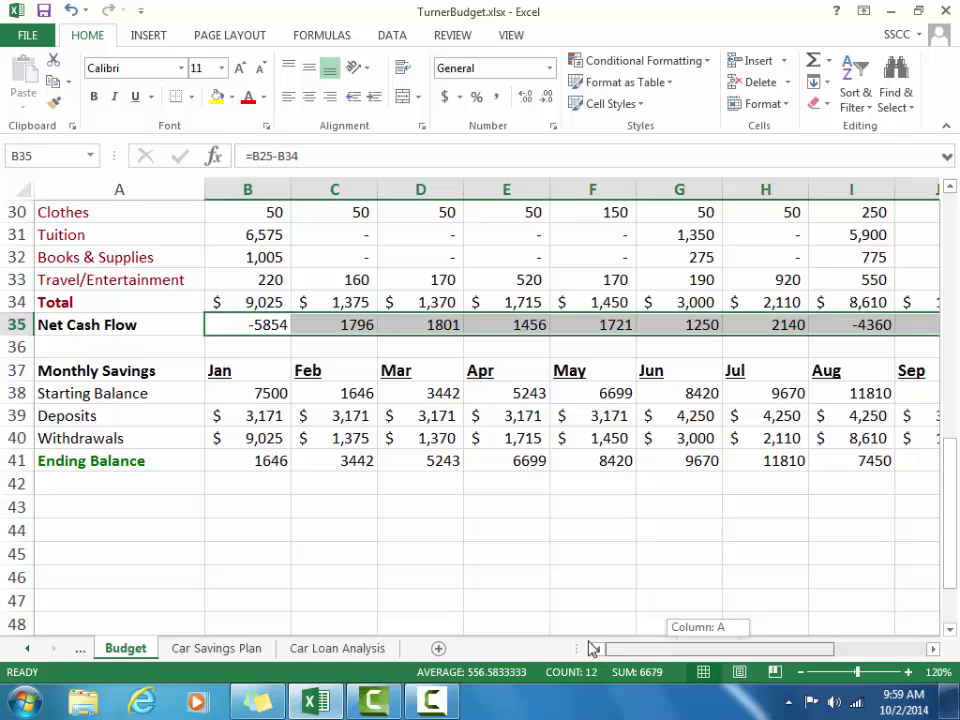
left_click(251, 399)
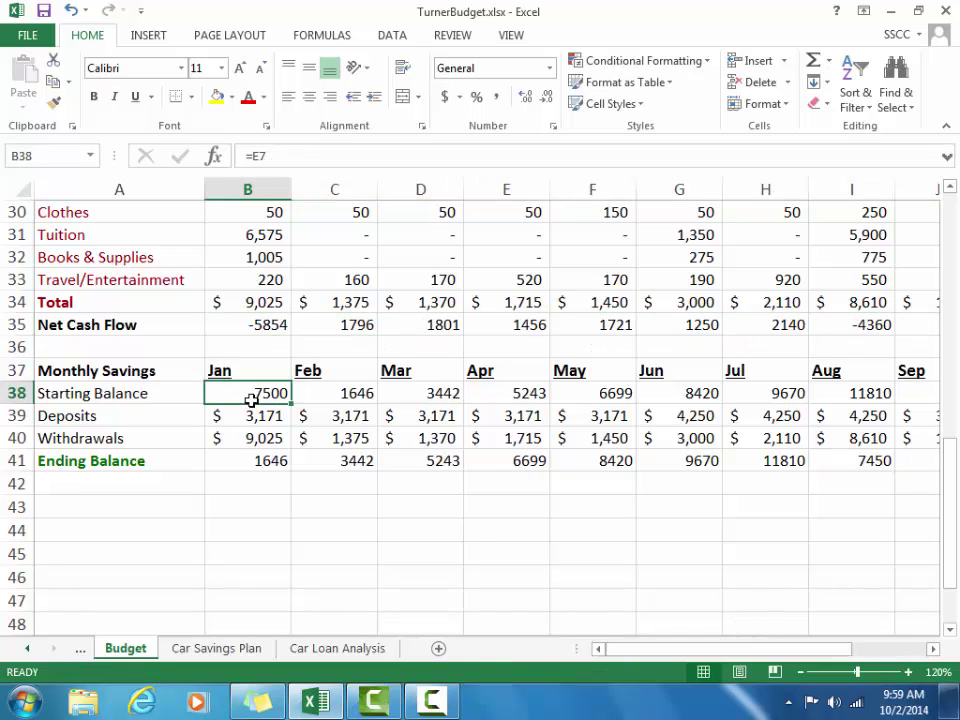
- Format the Net Cash Flow, Starting Balance and Ending Balance values in B35:M35, B38:M38 and B41:M41 together as Accounting with a dollar sign and no decimal places
left_click(256, 324)
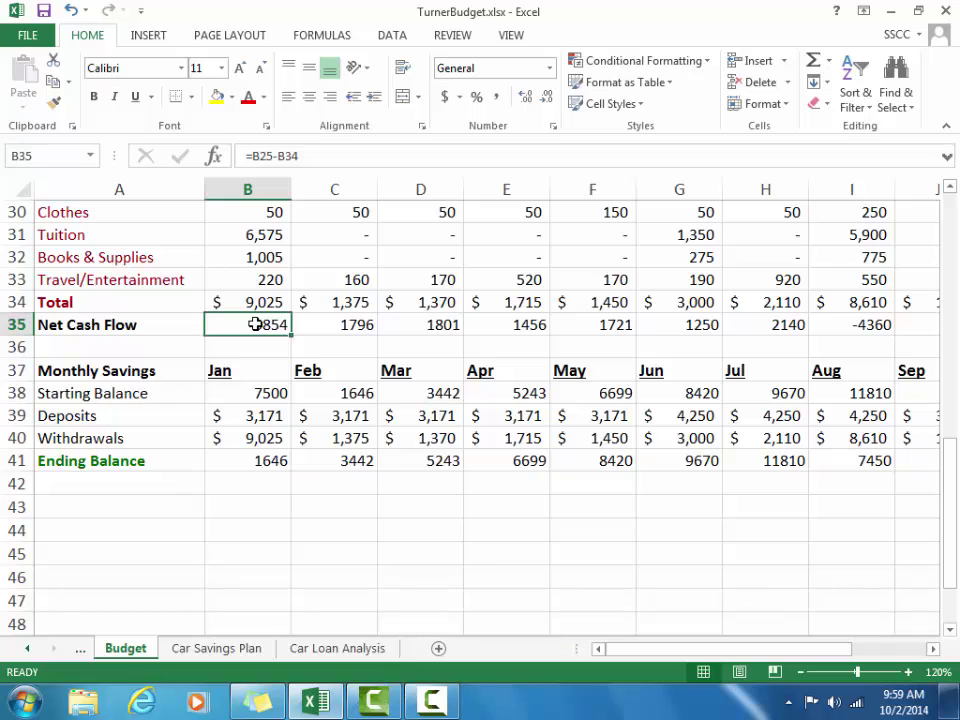
left_click_drag(256, 324, 795, 332)
left_click_drag(734, 650, 604, 651)
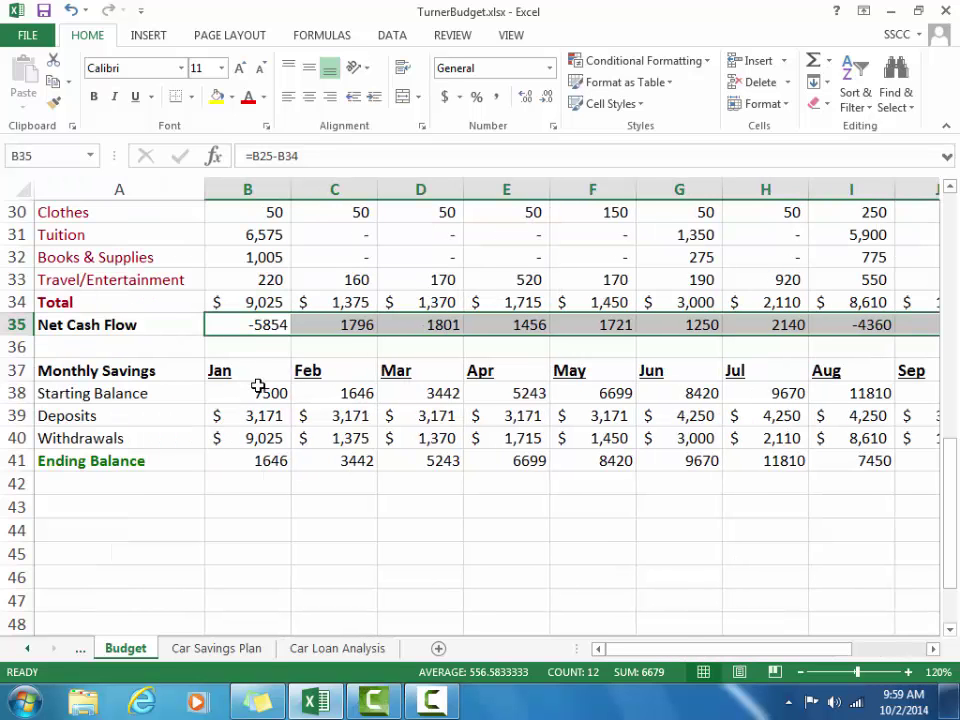
left_click_drag(257, 393, 797, 392)
left_click_drag(760, 648, 560, 678)
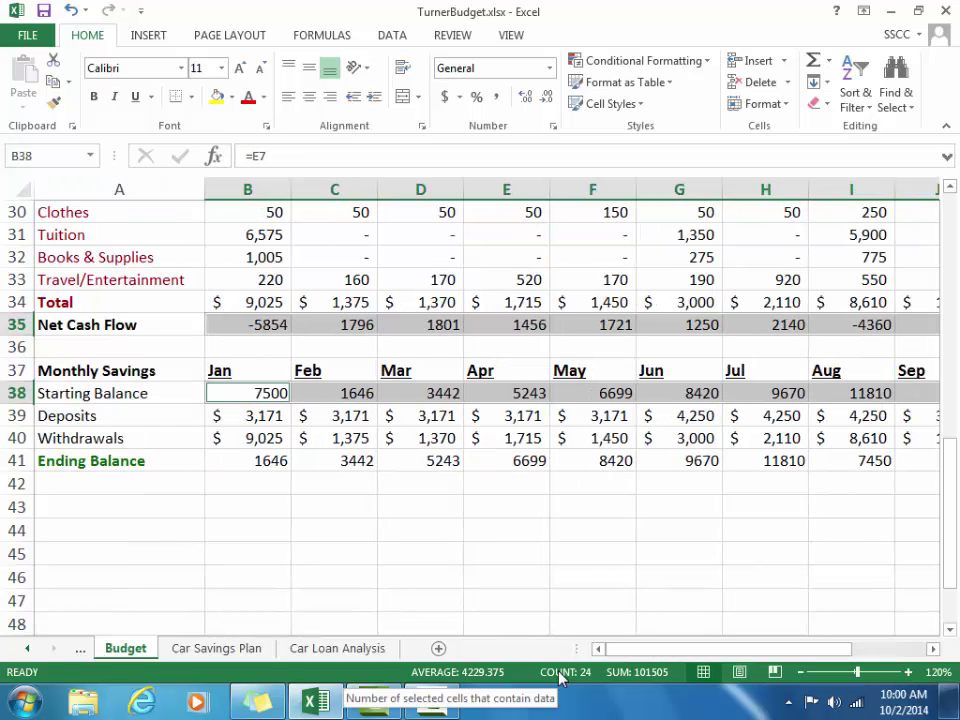
left_click(270, 465, "ctrl")
left_click_drag(270, 465, 795, 462)
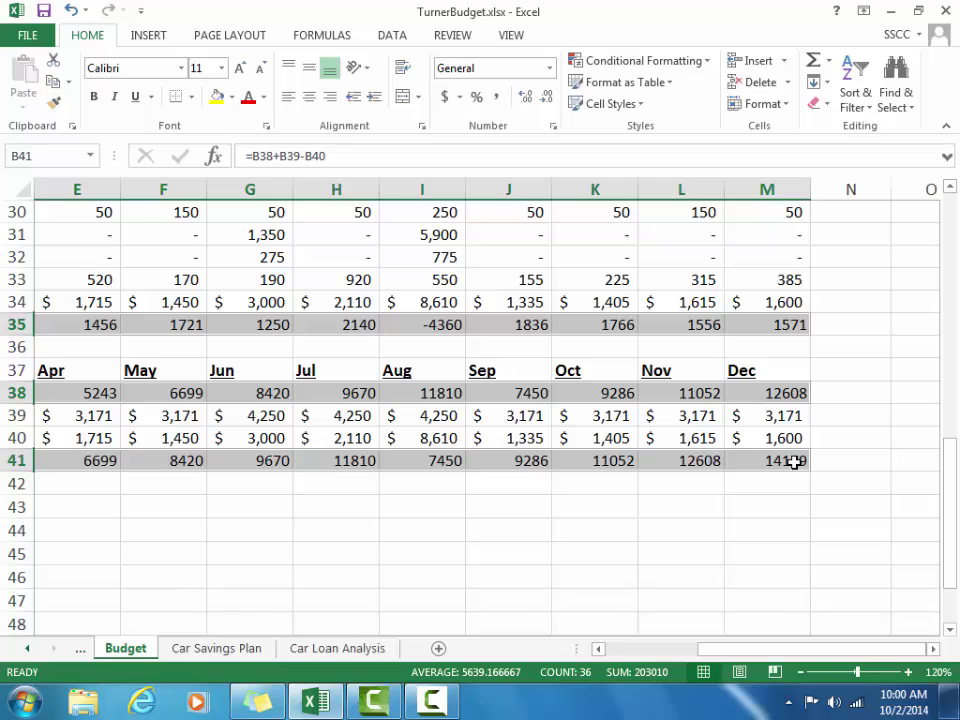
left_click(550, 68)
left_click(522, 221)
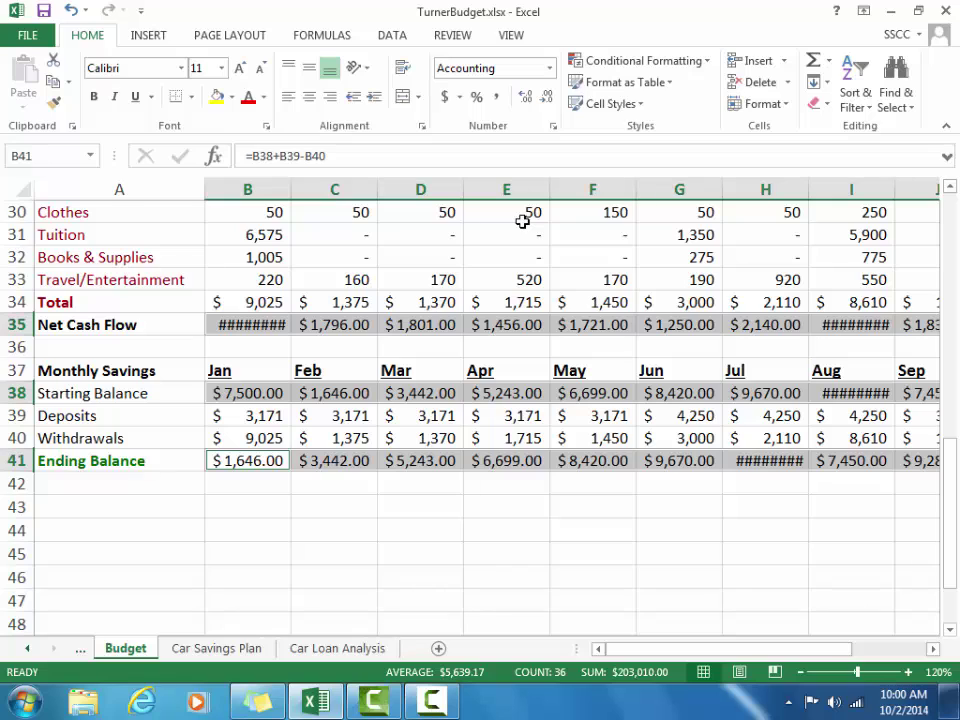
left_click(546, 102)
left_click(546, 102)
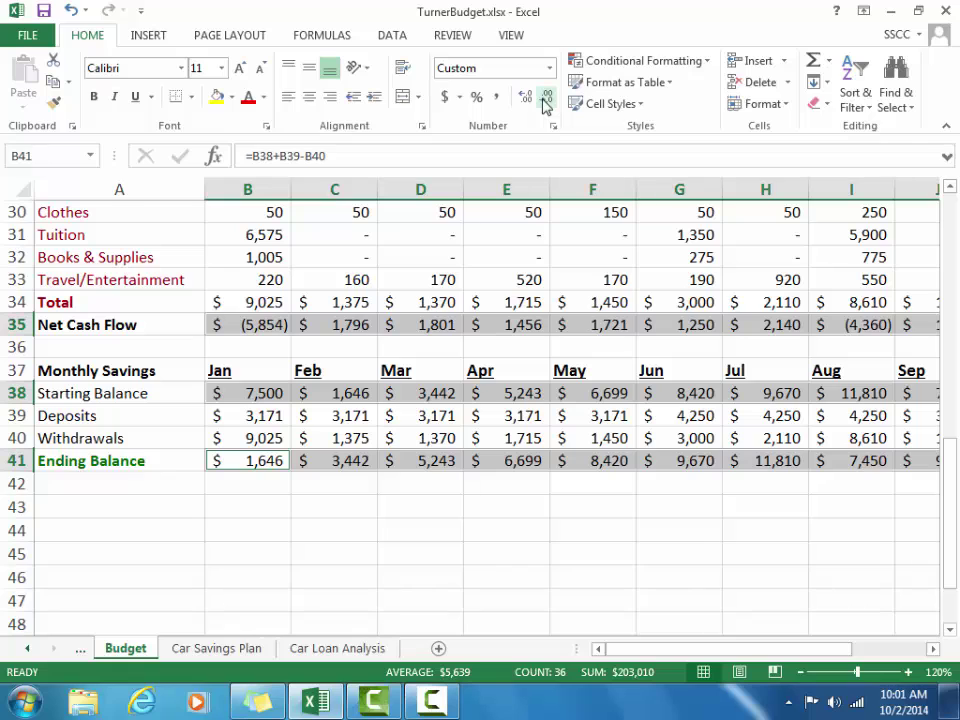
- Format the Deposits and Withdrawals values in B39:M40 as Accounting with the currency symbol set to None
left_click(272, 416)
left_click_drag(272, 416, 793, 440)
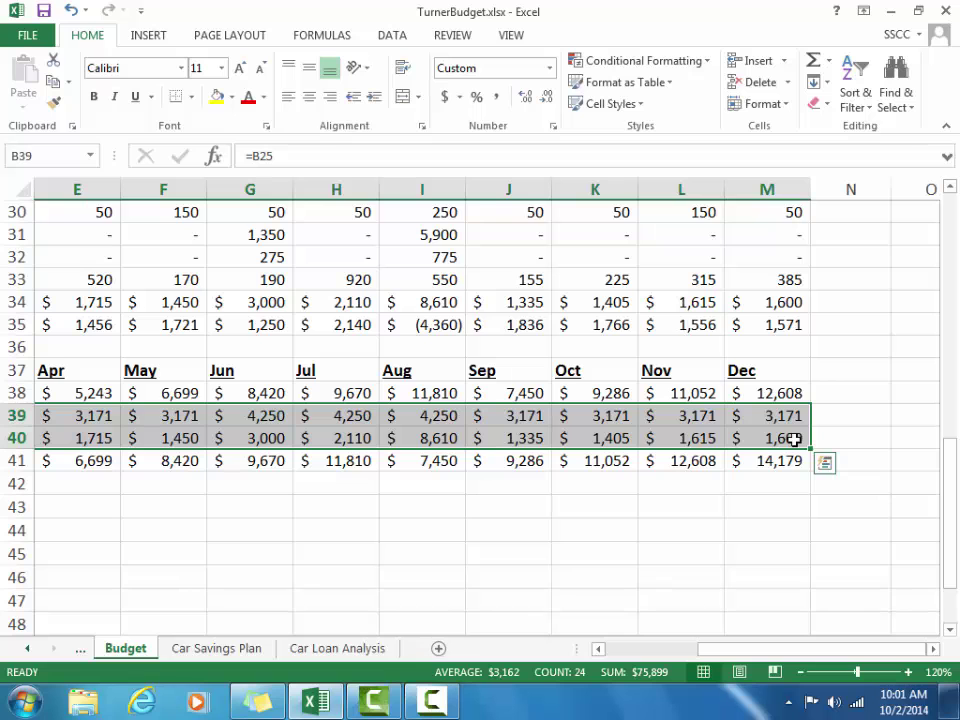
left_click(554, 129)
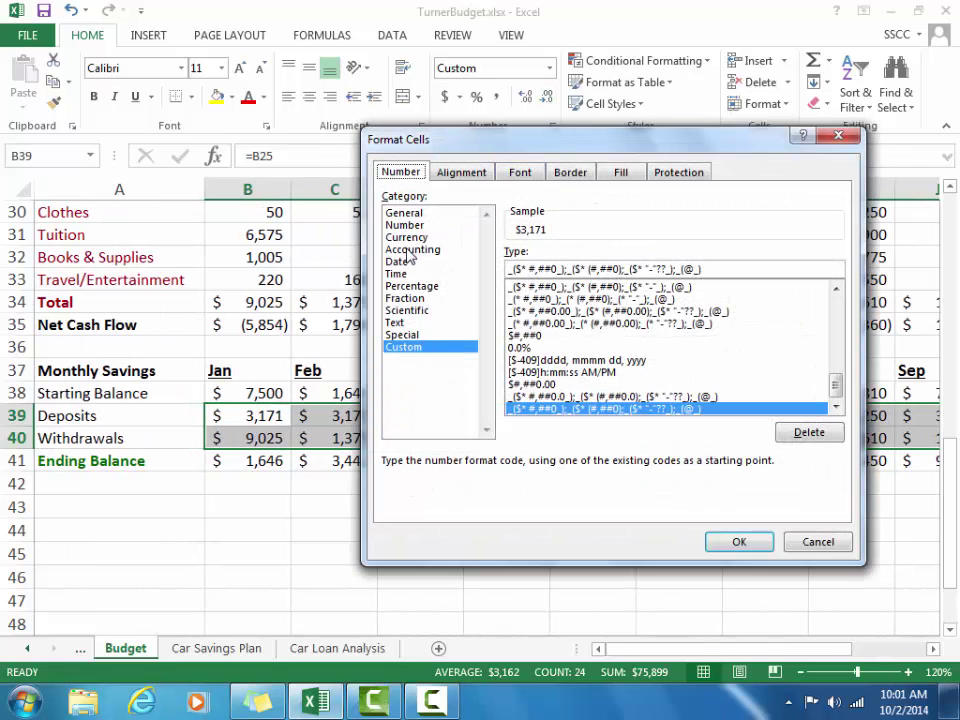
left_click(409, 252)
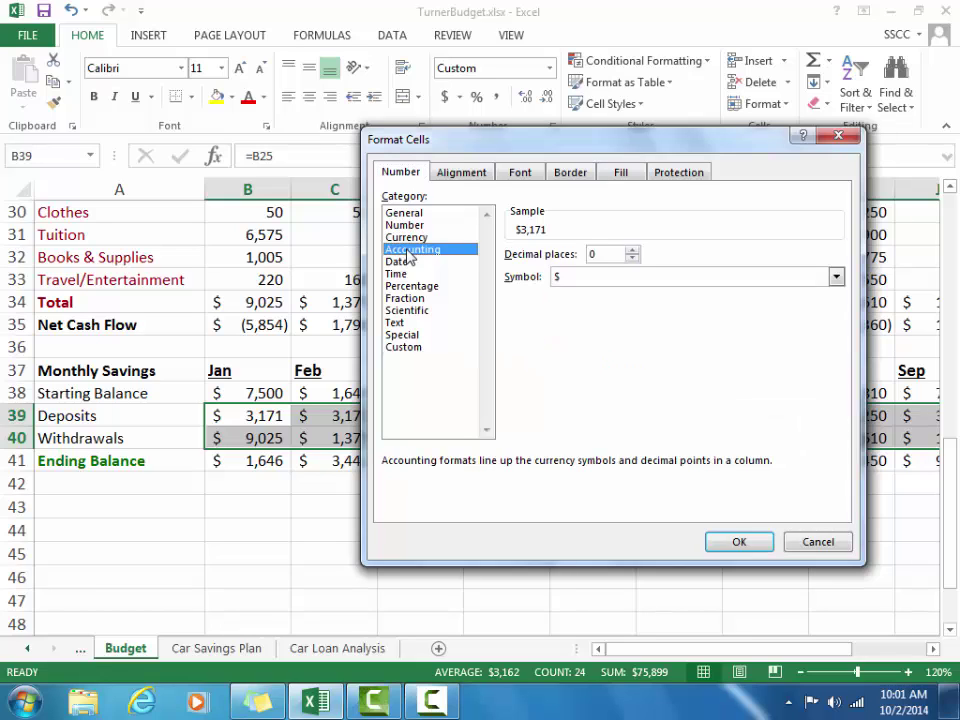
left_click(836, 279)
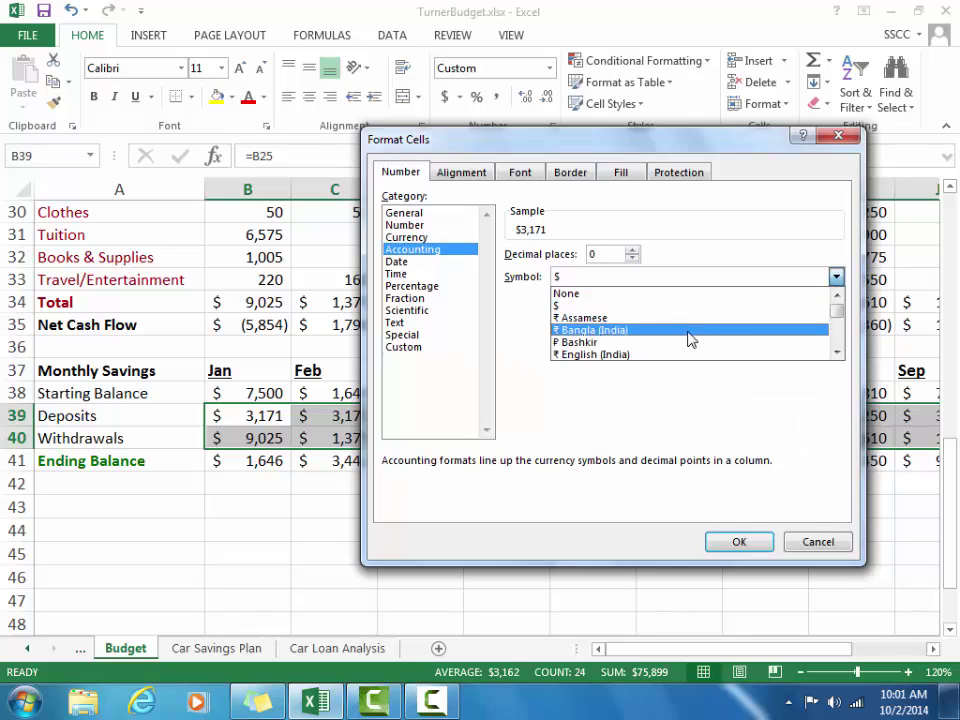
left_click(681, 294)
left_click(736, 542)
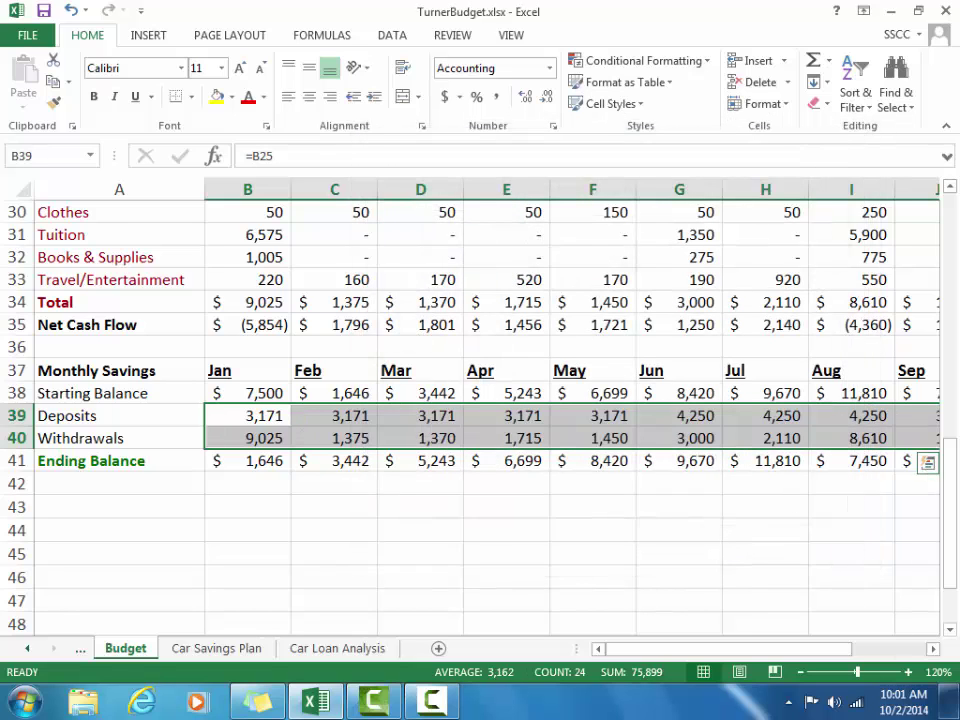
- Format Total Income in B12, Total Expenses in B16 and the Starting and Ending balances in E7:F7 as Accounting with a dollar sign and no decimal places
left_click_drag(953, 452, 957, 343)
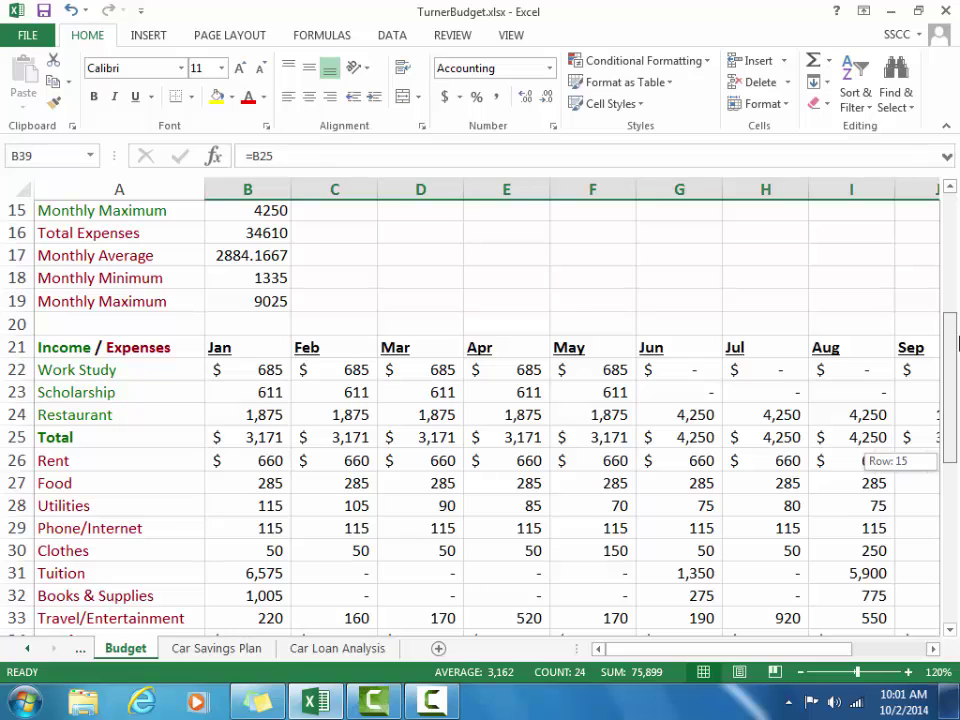
left_click_drag(957, 343, 957, 343)
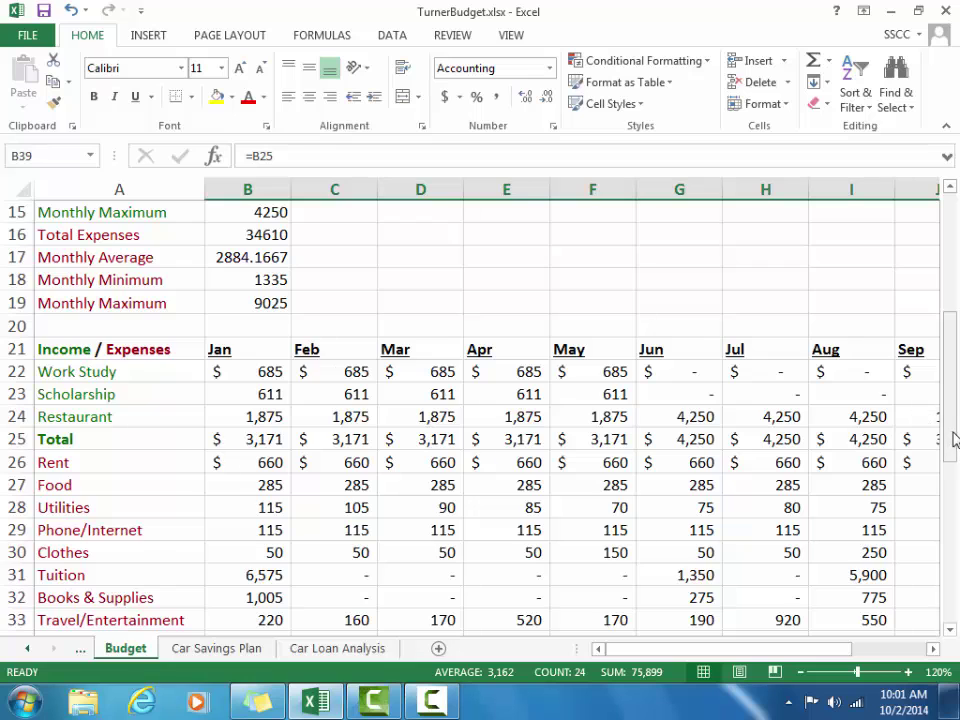
left_click_drag(951, 437, 953, 365)
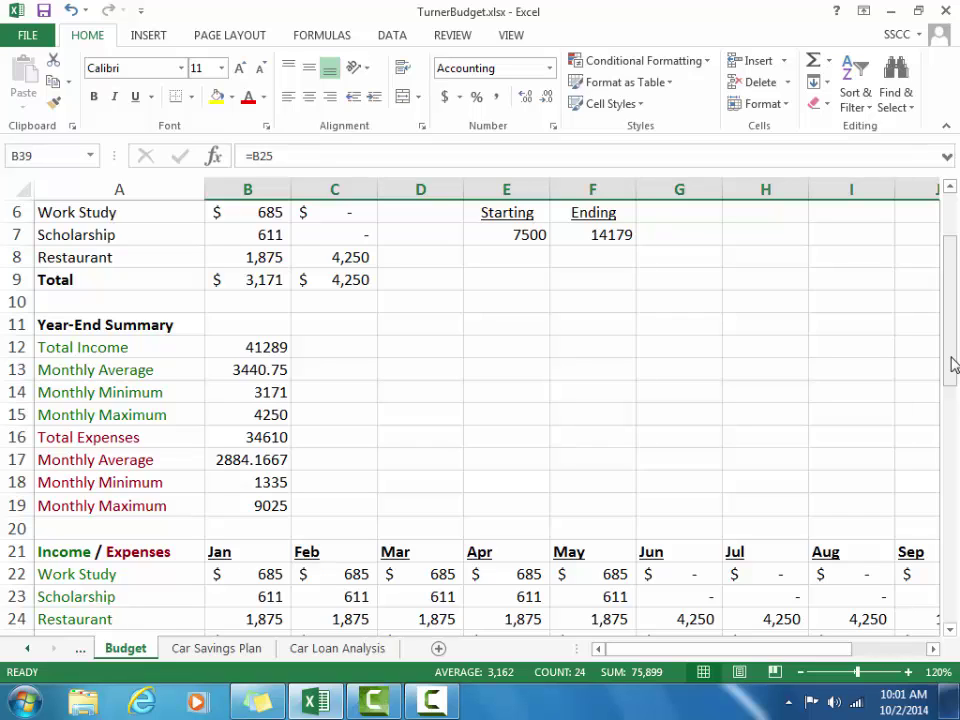
left_click(280, 346)
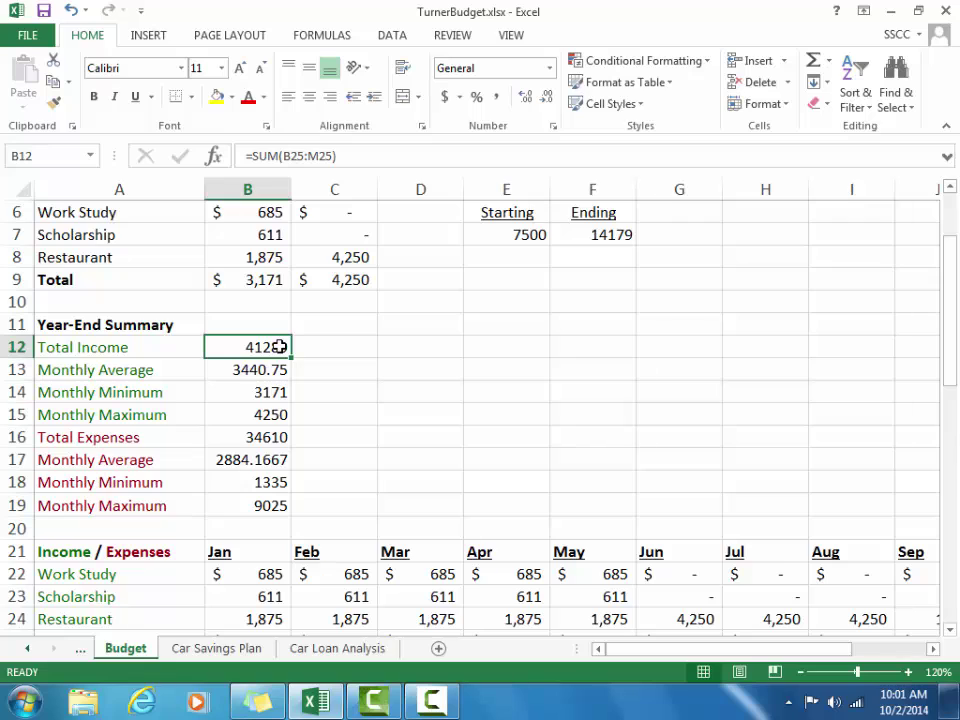
left_click(256, 437, "ctrl")
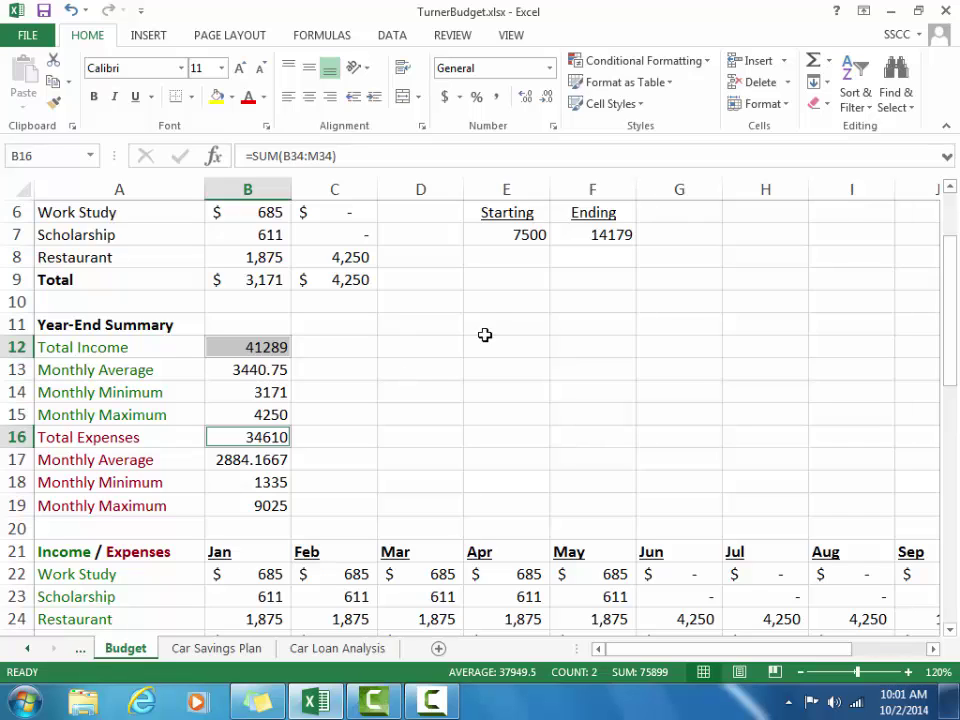
left_click(527, 237, "ctrl")
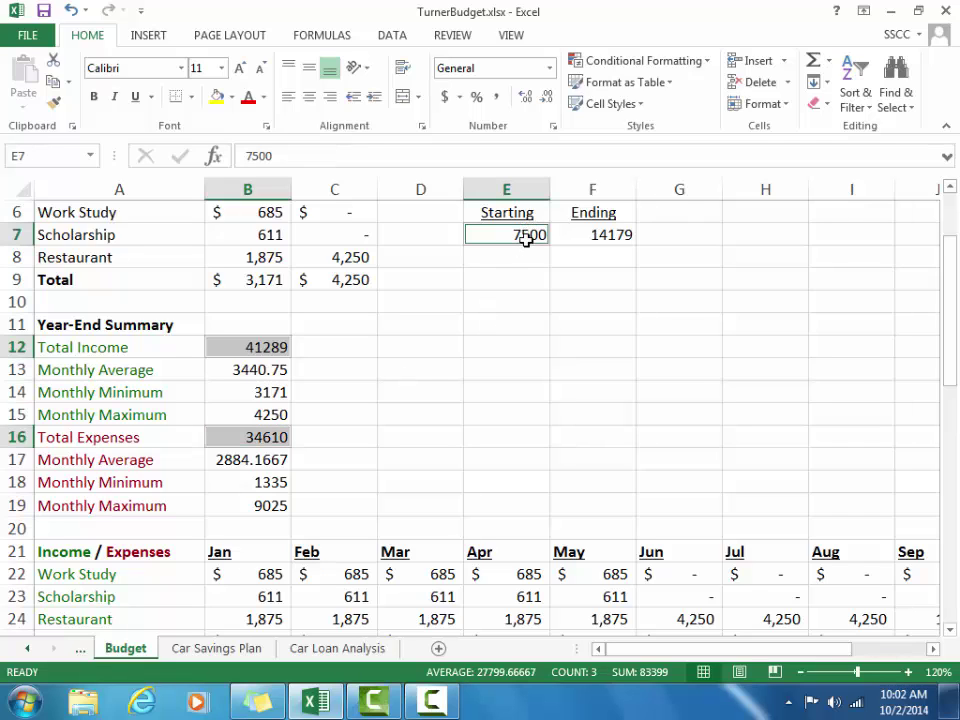
left_click(597, 237, "ctrl")
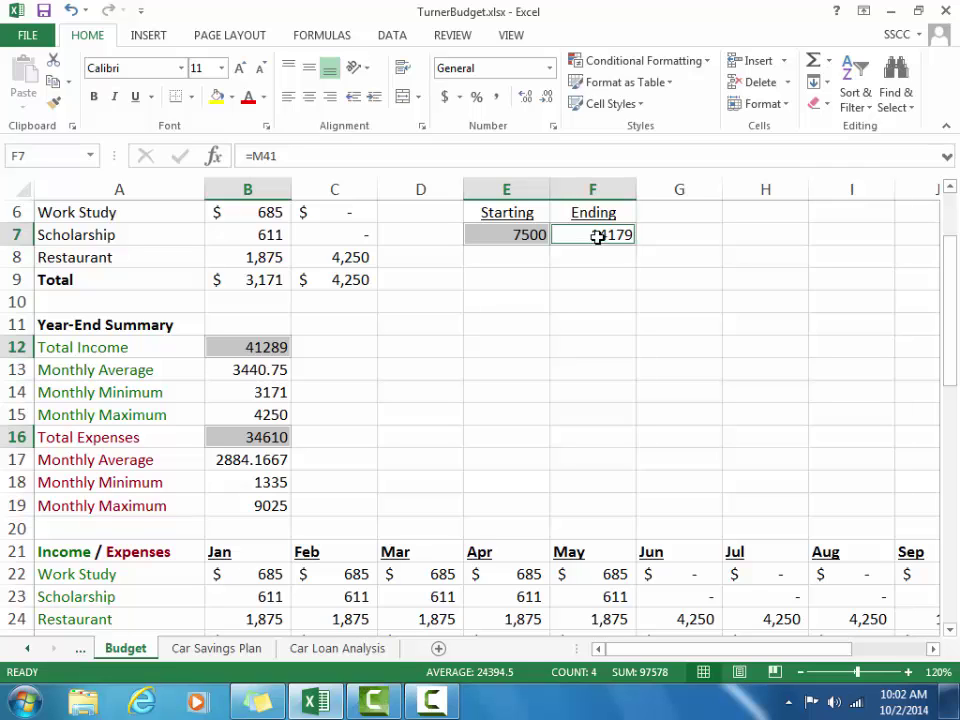
left_click(550, 68)
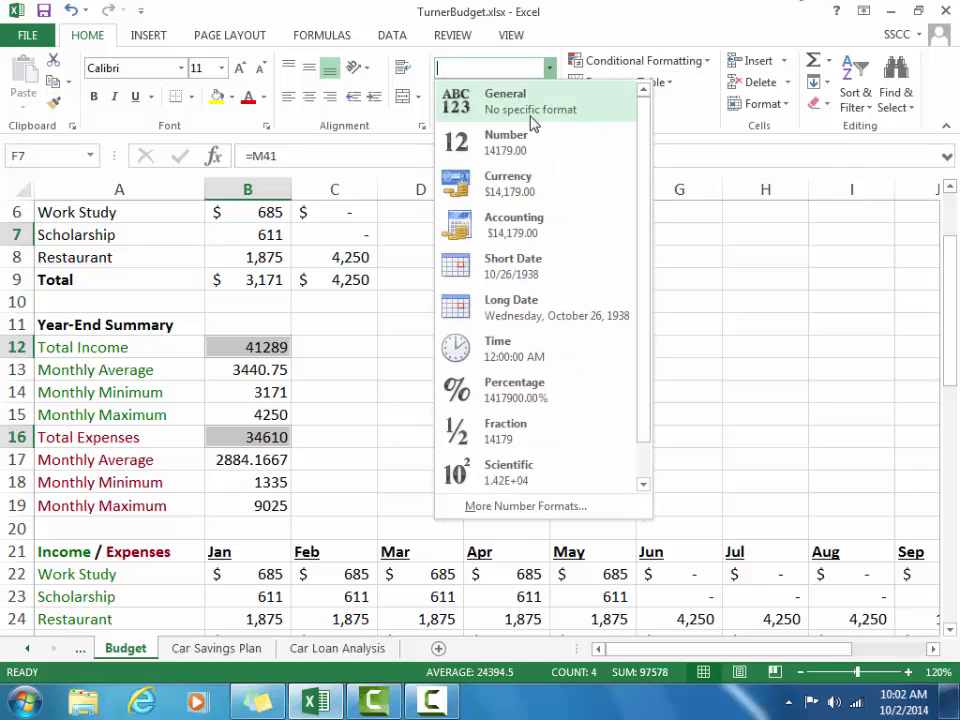
left_click(522, 165)
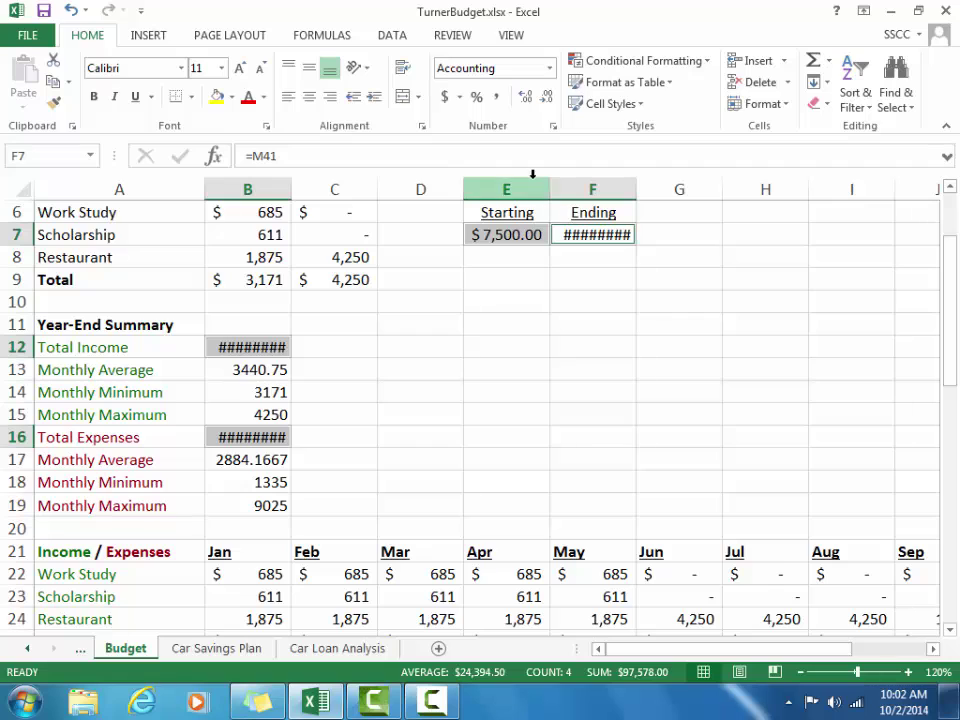
left_click(548, 97)
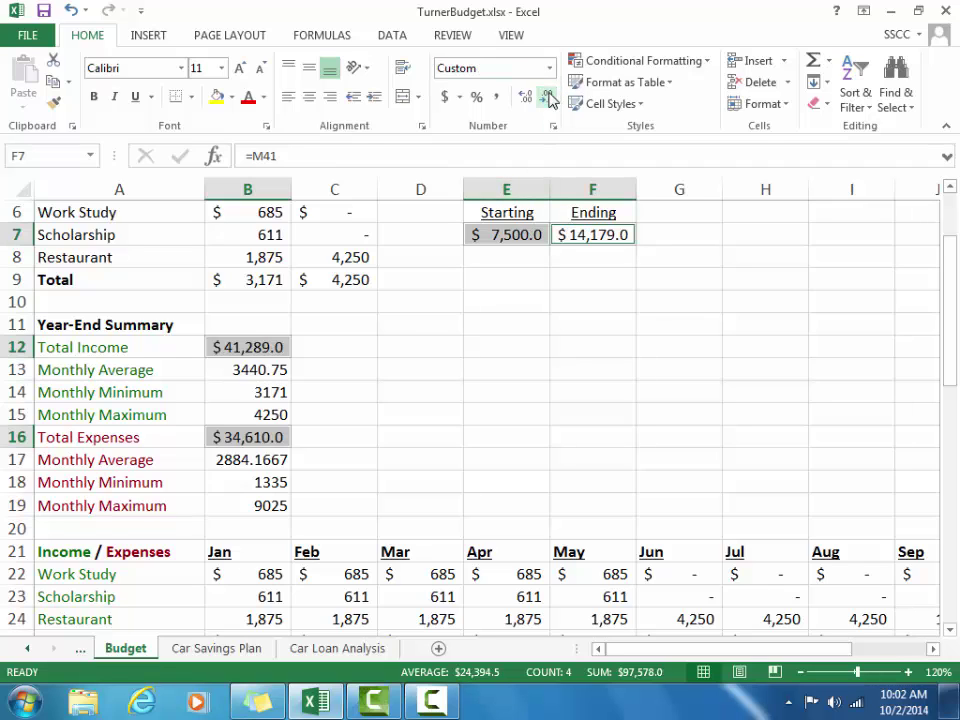
left_click(548, 97)
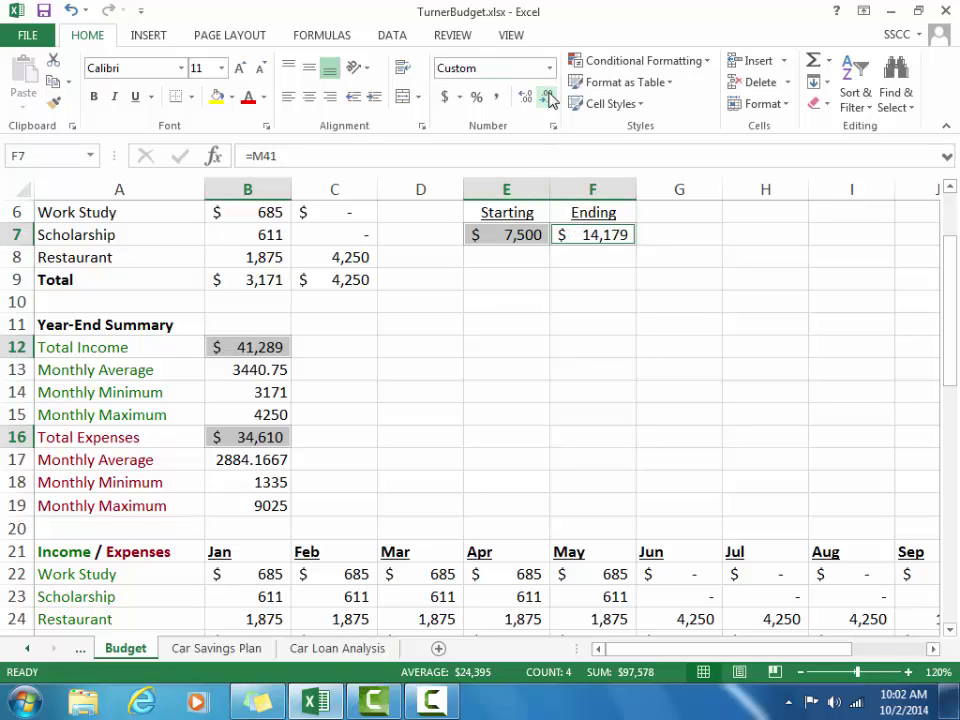
- Apply the comma style with no decimal places to the Monthly Average and Monthly Maximum values in B13, B15, B17 and B19
left_click(246, 378)
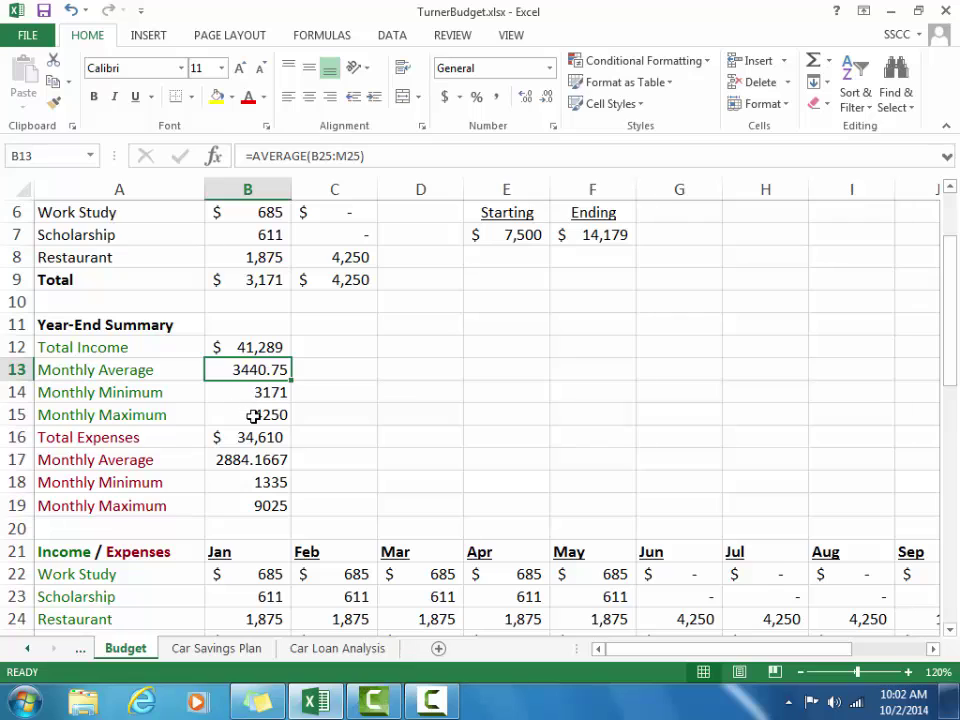
left_click(253, 415, "ctrl")
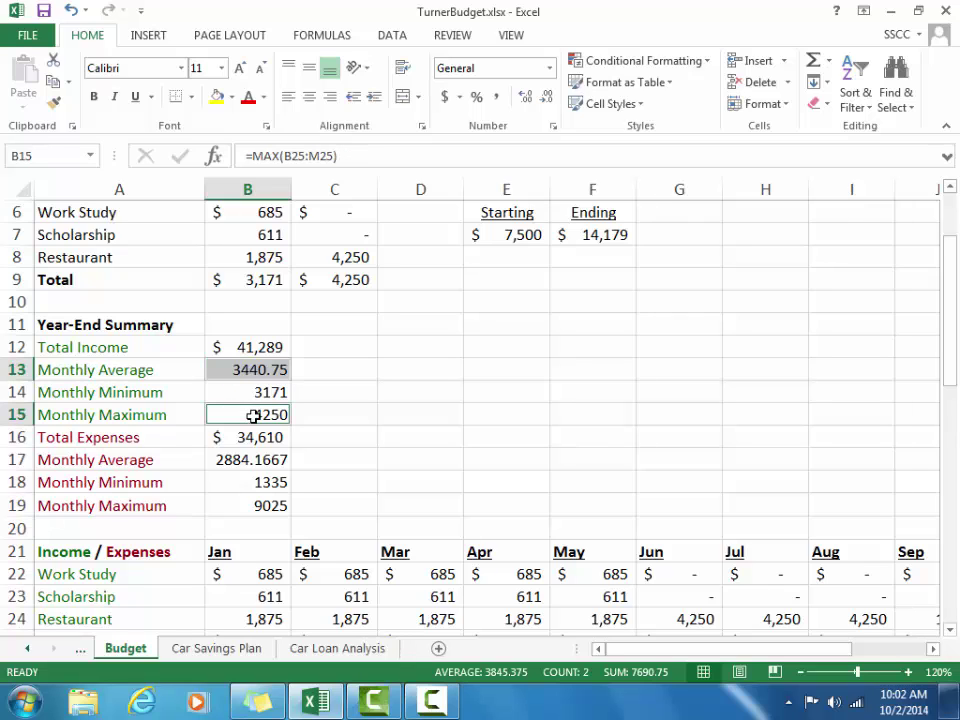
left_click(258, 460, "ctrl")
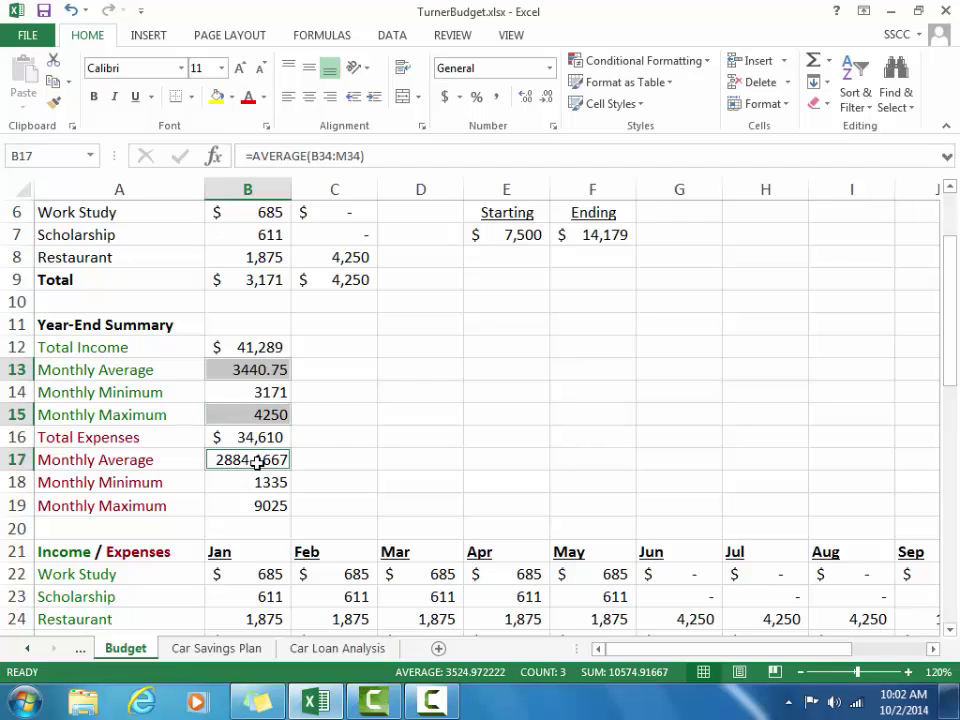
left_click(251, 508, "ctrl")
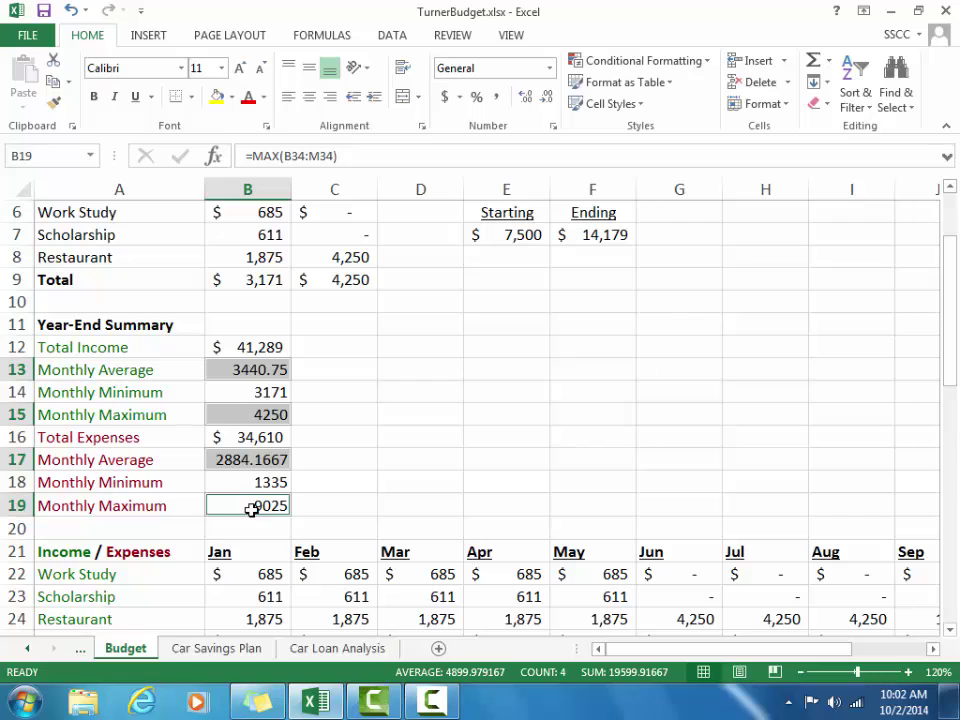
left_click(496, 98)
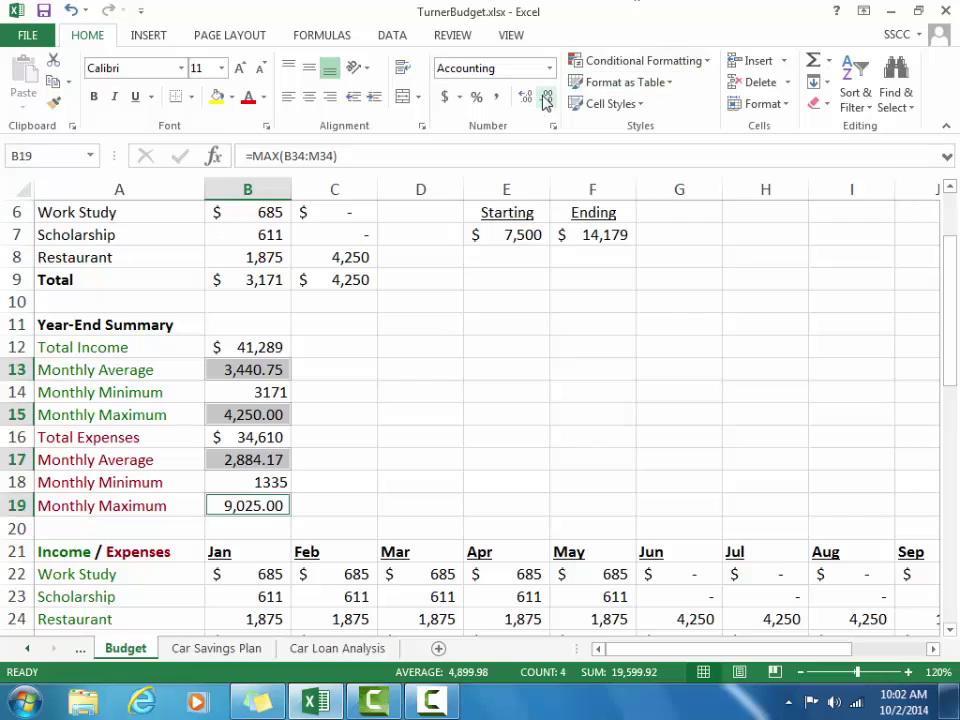
left_click(545, 100)
left_click(545, 100)
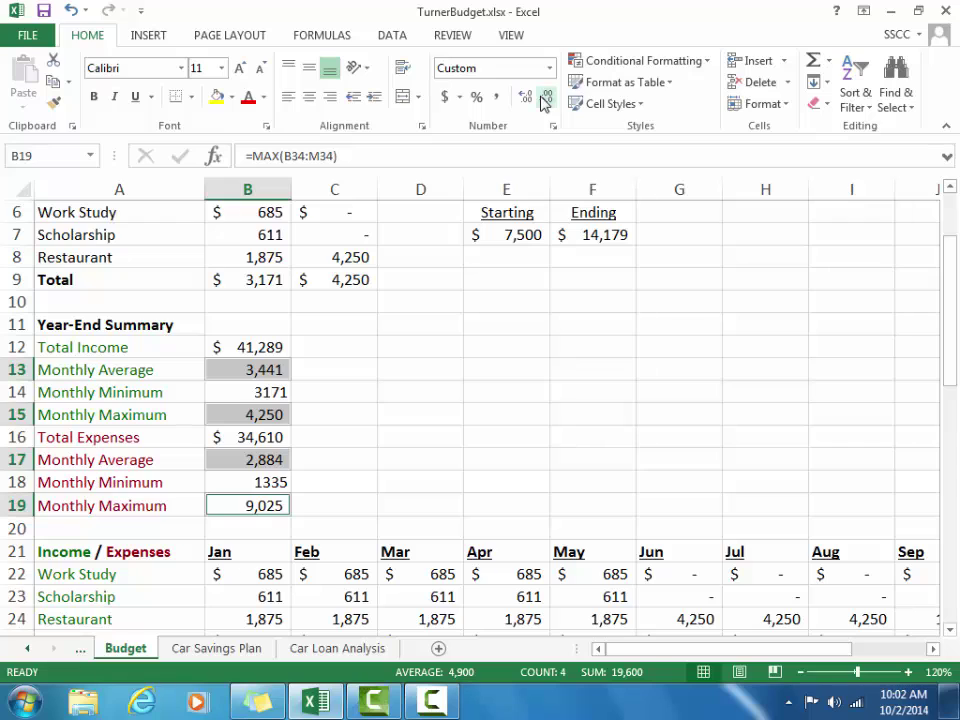
left_click(276, 411)
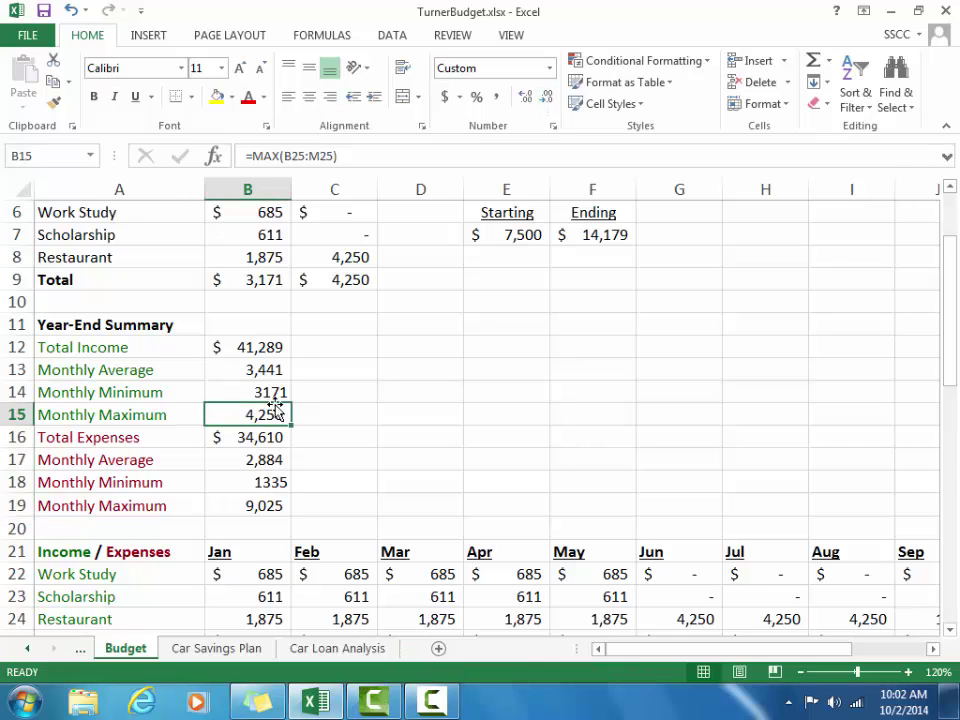
- Apply the comma style with no decimal places to the income Monthly Minimum value in B14
left_click(272, 392)
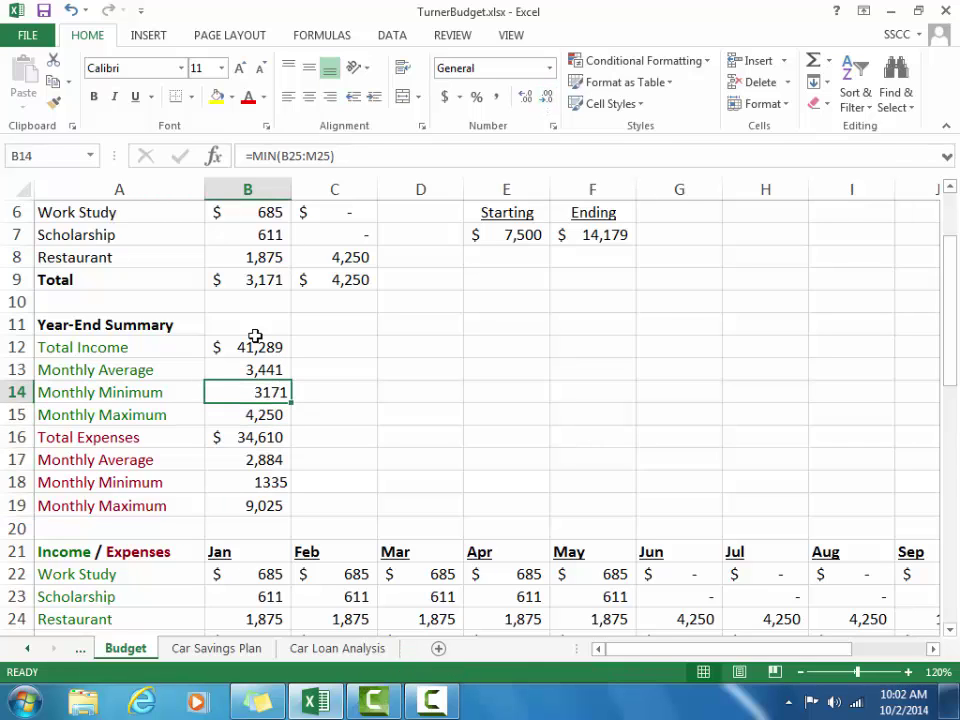
left_click(496, 98)
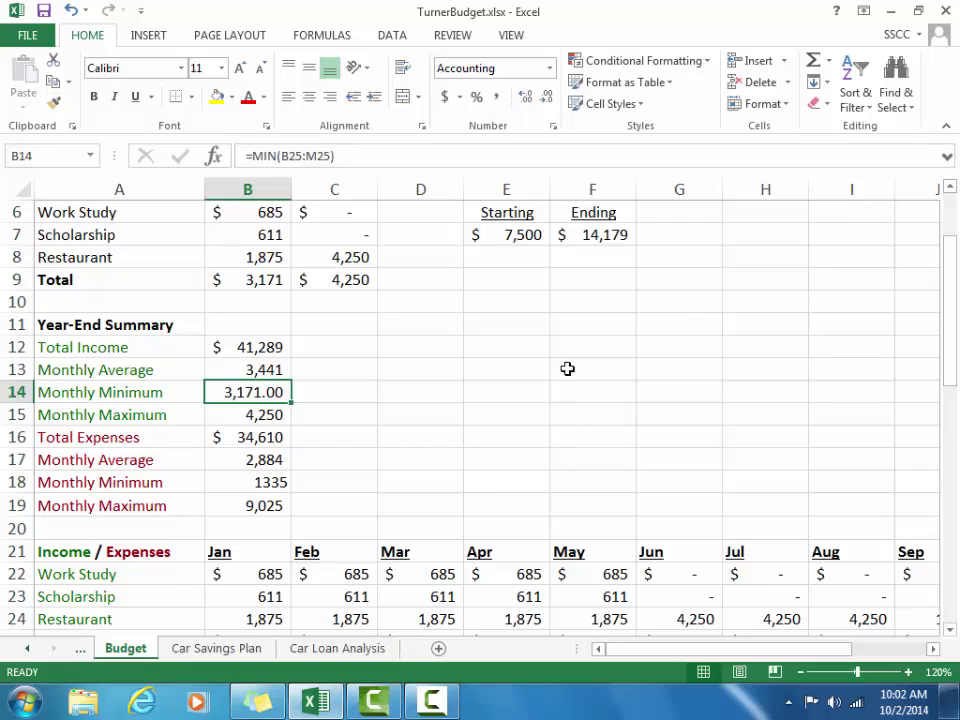
left_click(546, 99)
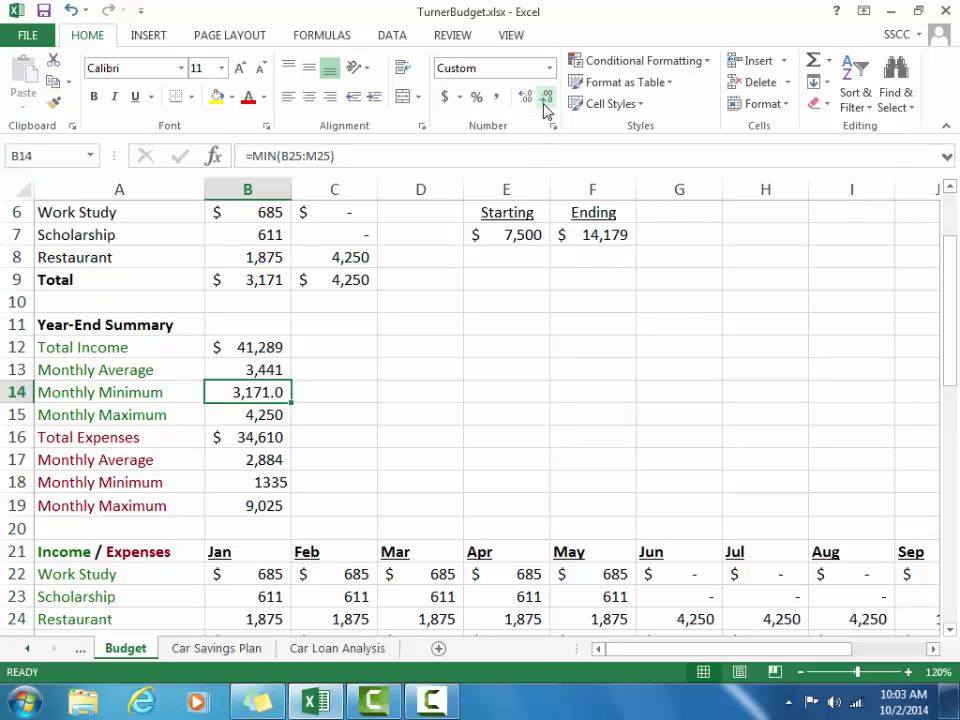
left_click(546, 100)
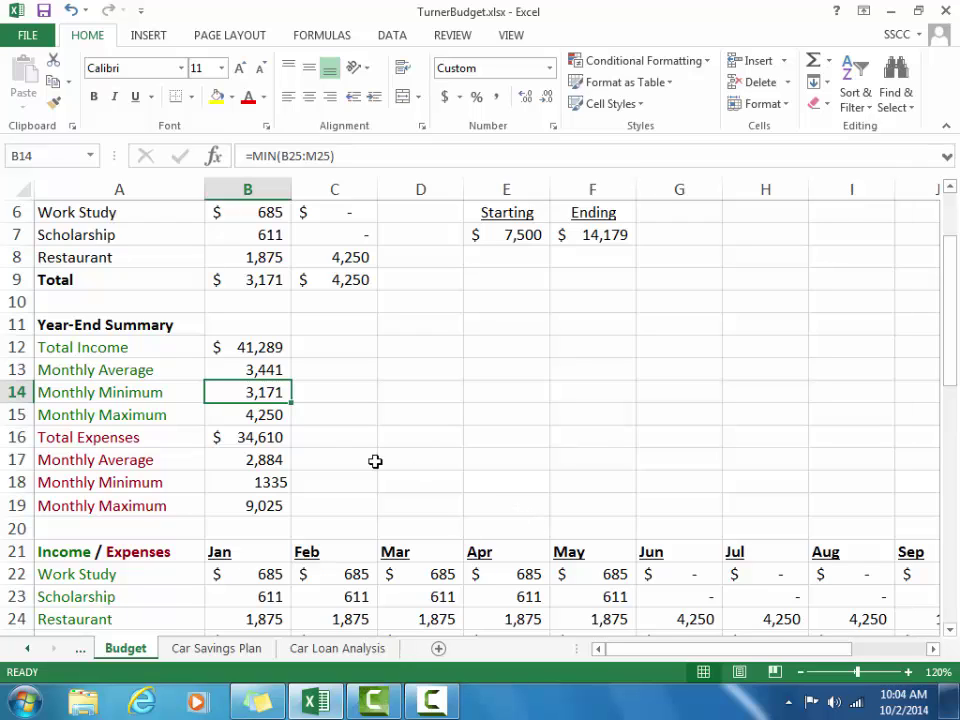
- Apply the Accent6 cell style to the Savings Account heading in E5
left_click(950, 191)
left_click(950, 191)
left_click(950, 191)
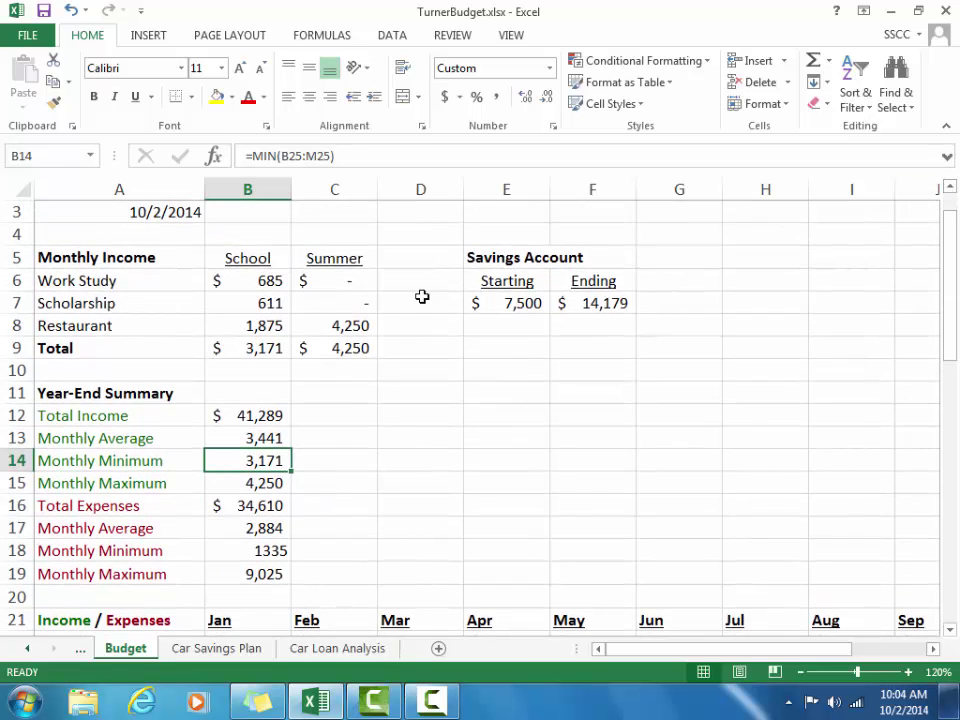
left_click(494, 258)
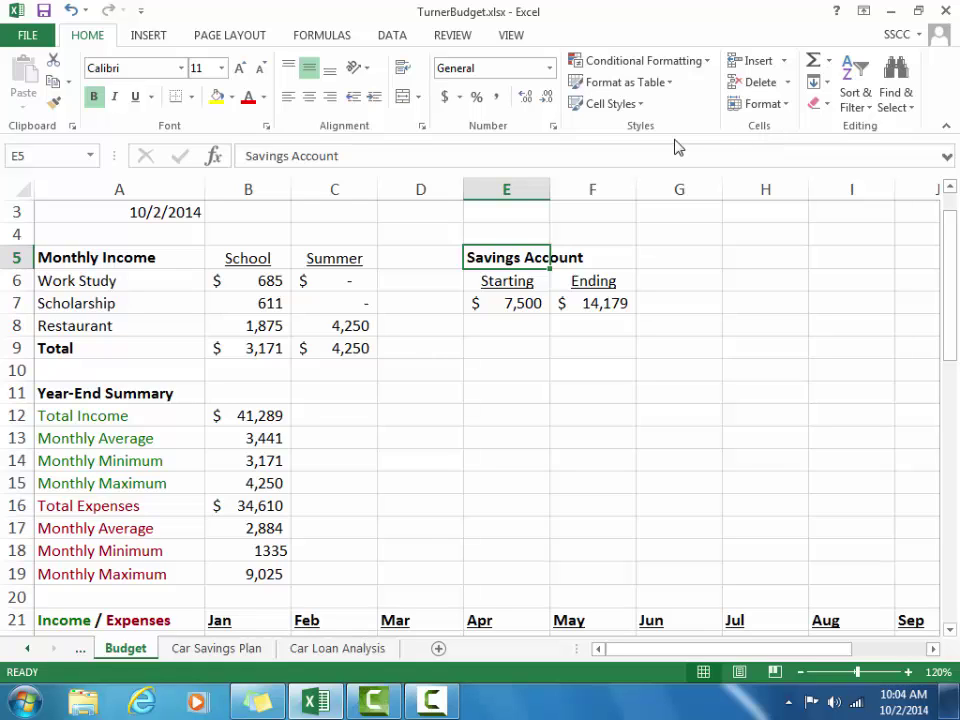
left_click(608, 104)
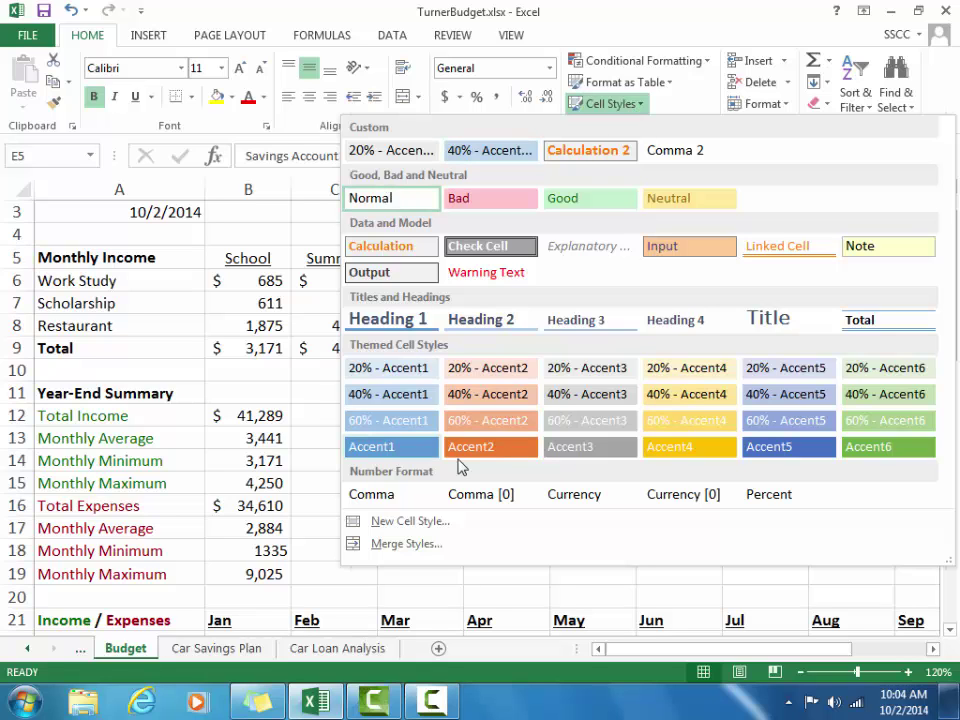
left_click(768, 655)
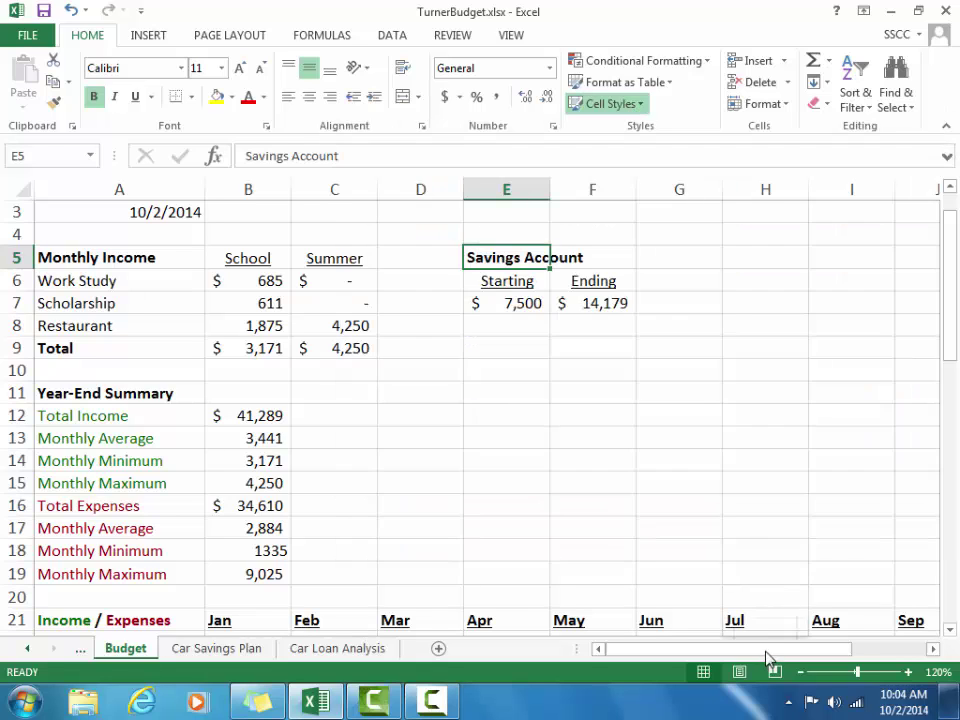
left_click_drag(768, 655, 880, 622)
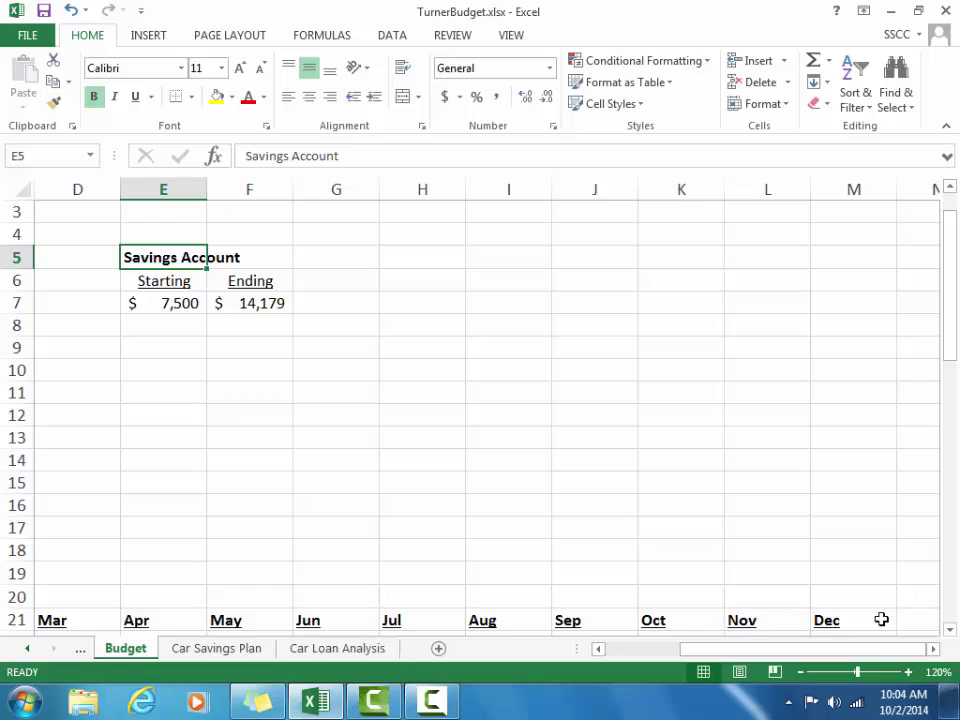
left_click(622, 111)
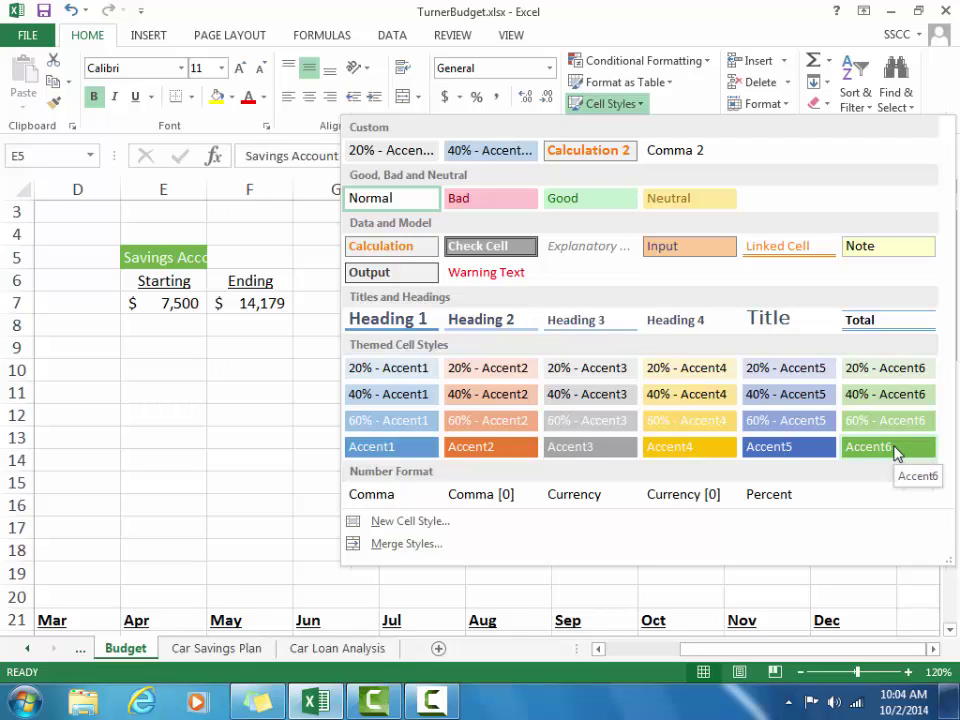
left_click(890, 447)
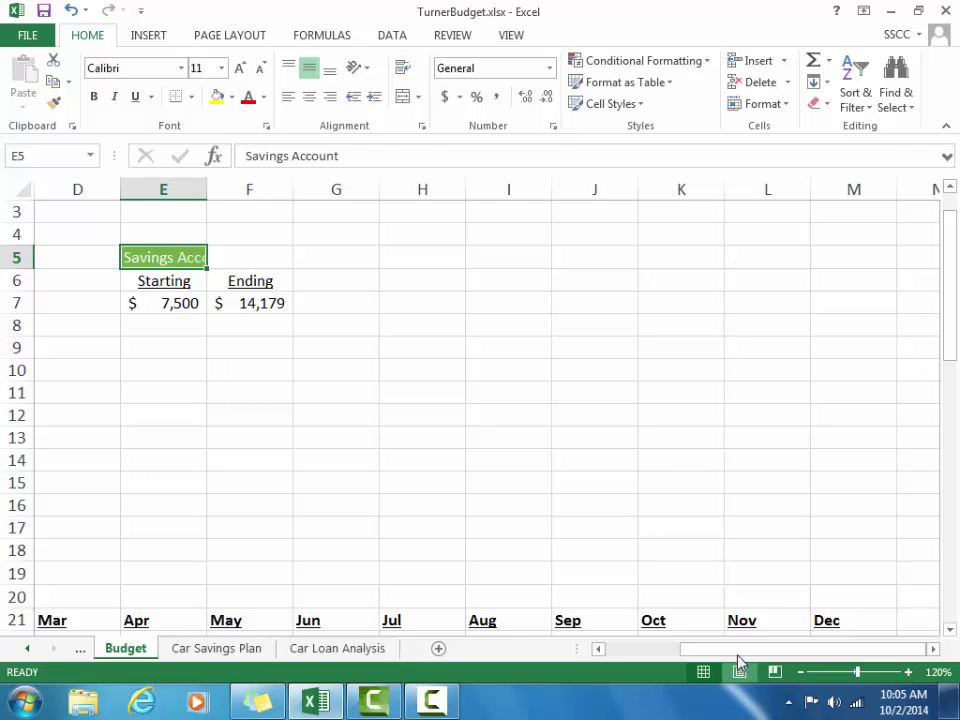
- Apply the Accent6 cell style to the Monthly Income, Year-End Summary, Income / Expenses and Monthly Savings headings in A5, A11, A21 and A37
left_click_drag(738, 649, 561, 686)
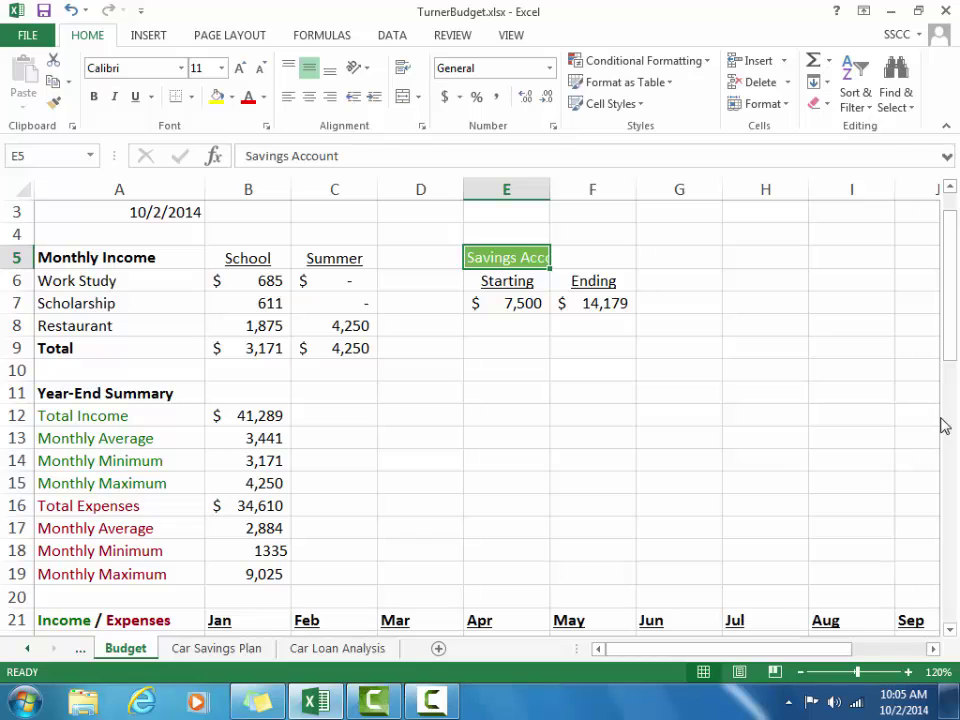
left_click_drag(955, 195, 953, 185)
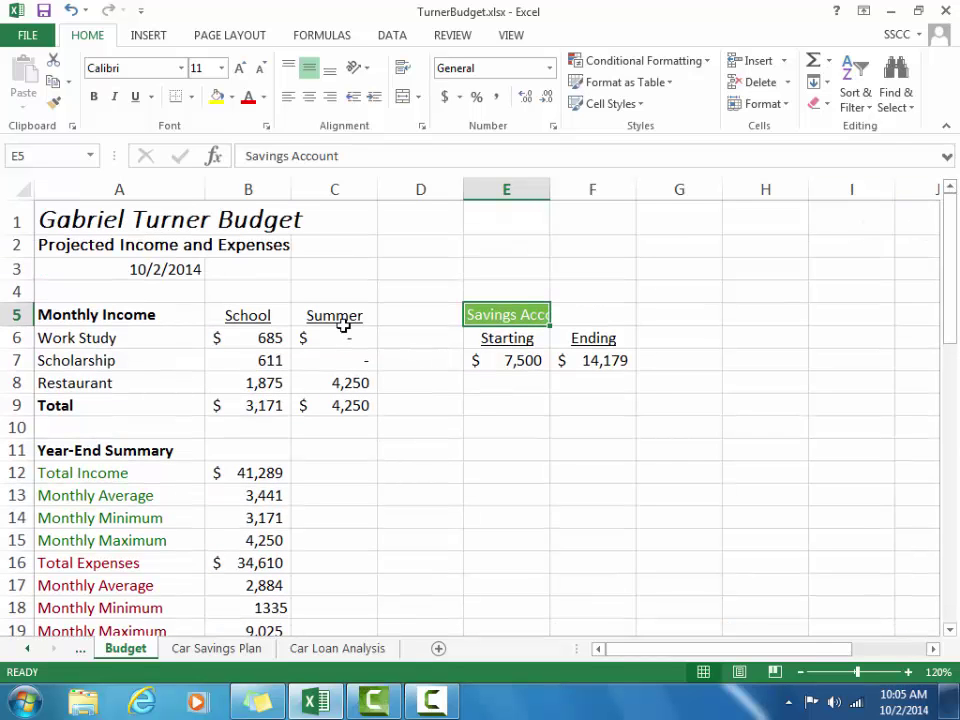
left_click(108, 316)
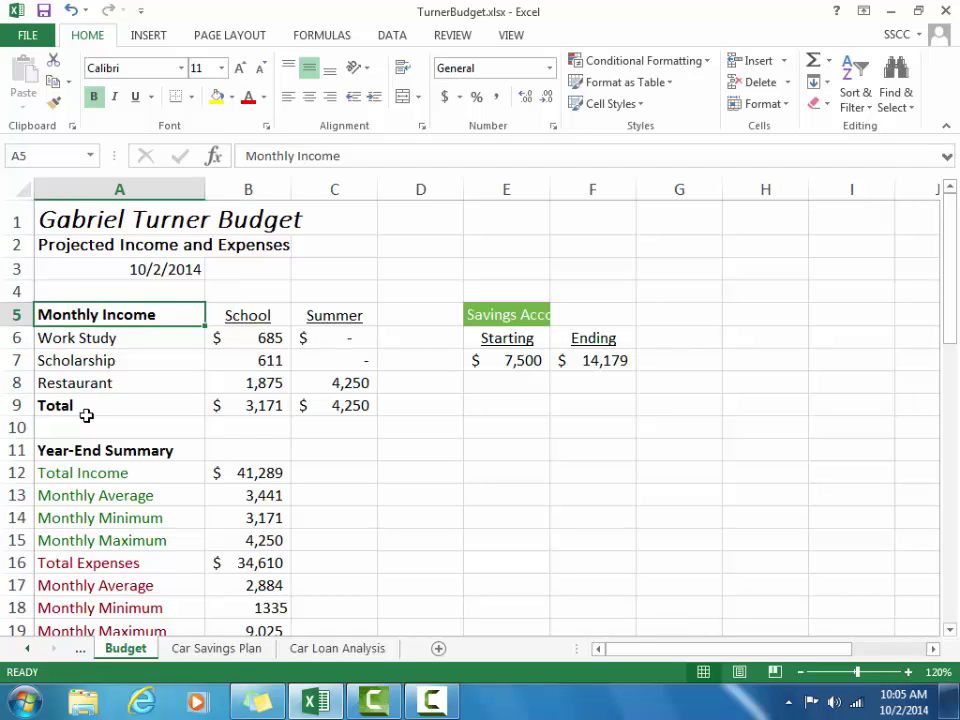
left_click(100, 450, "ctrl")
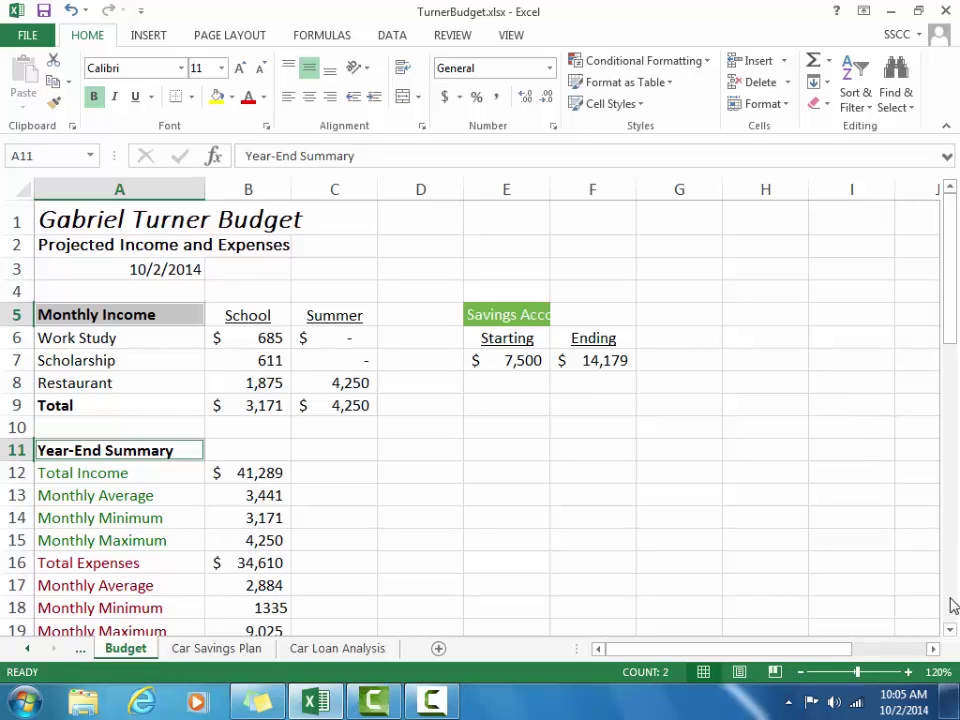
left_click(950, 632)
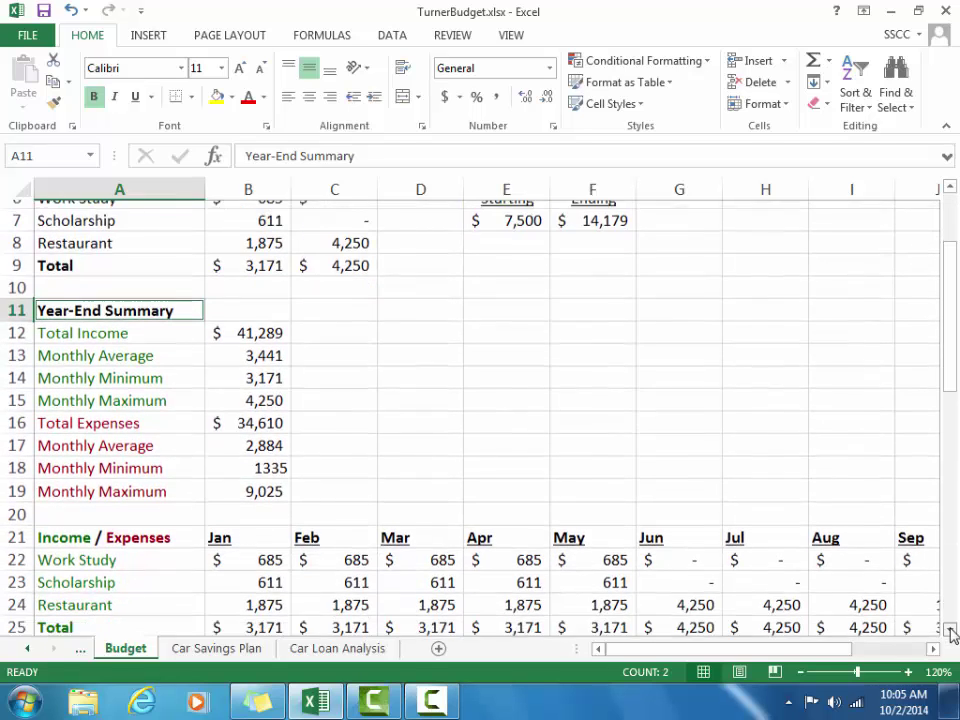
left_click(60, 530, "ctrl")
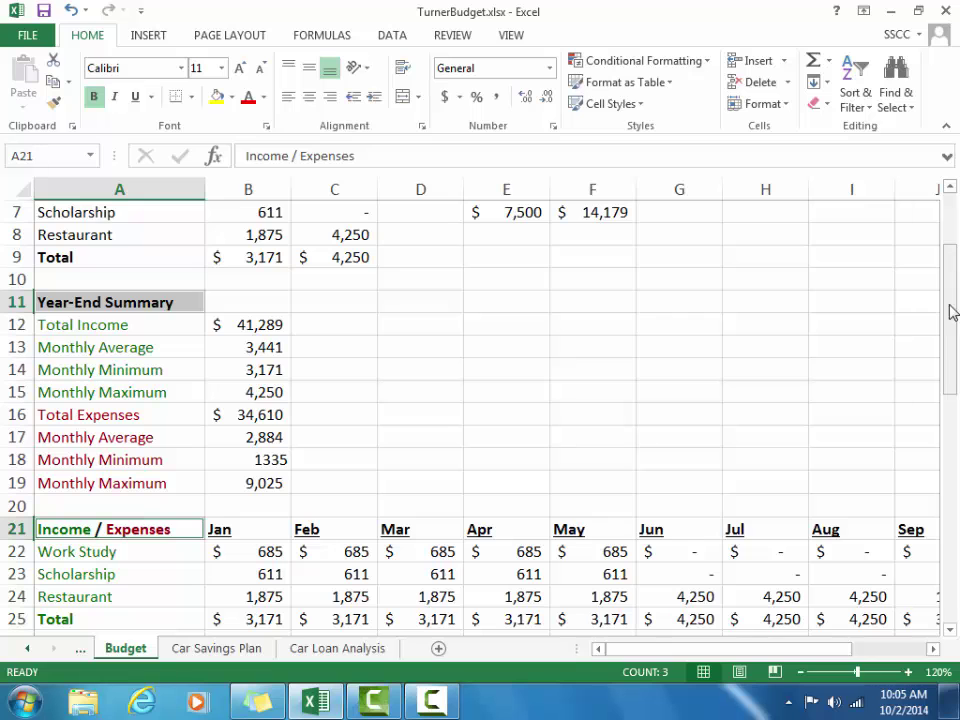
left_click(950, 632)
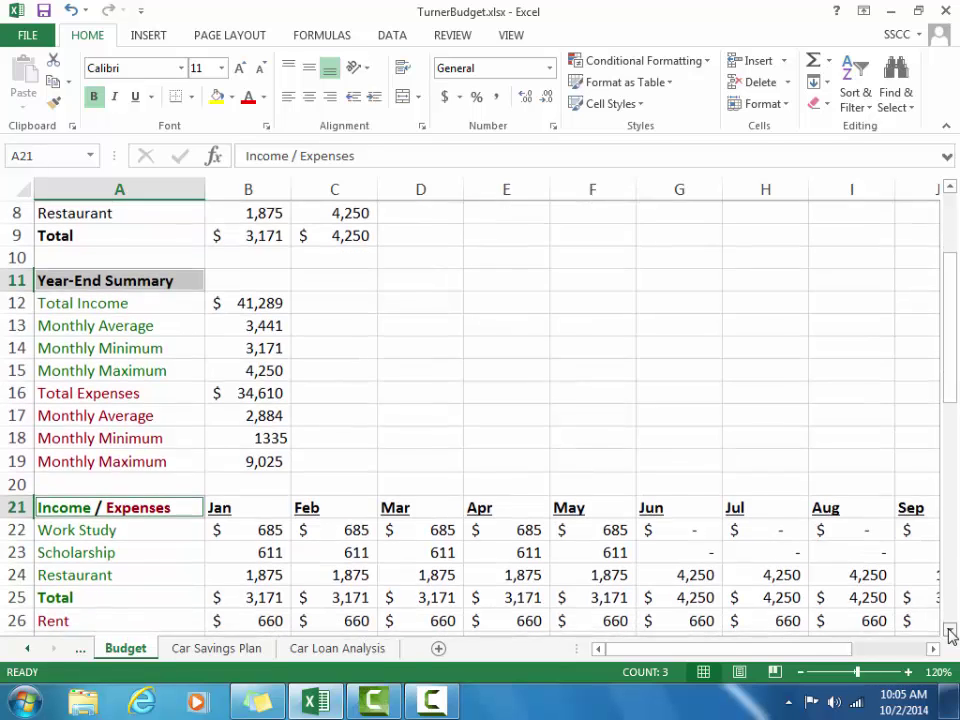
left_click(950, 634)
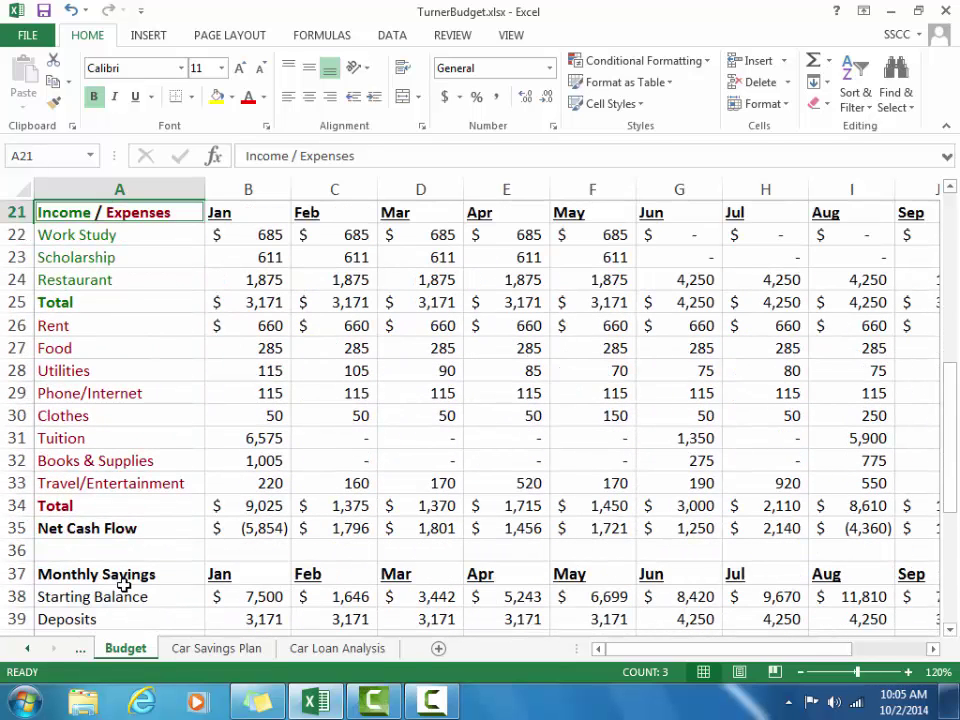
left_click(120, 578, "ctrl")
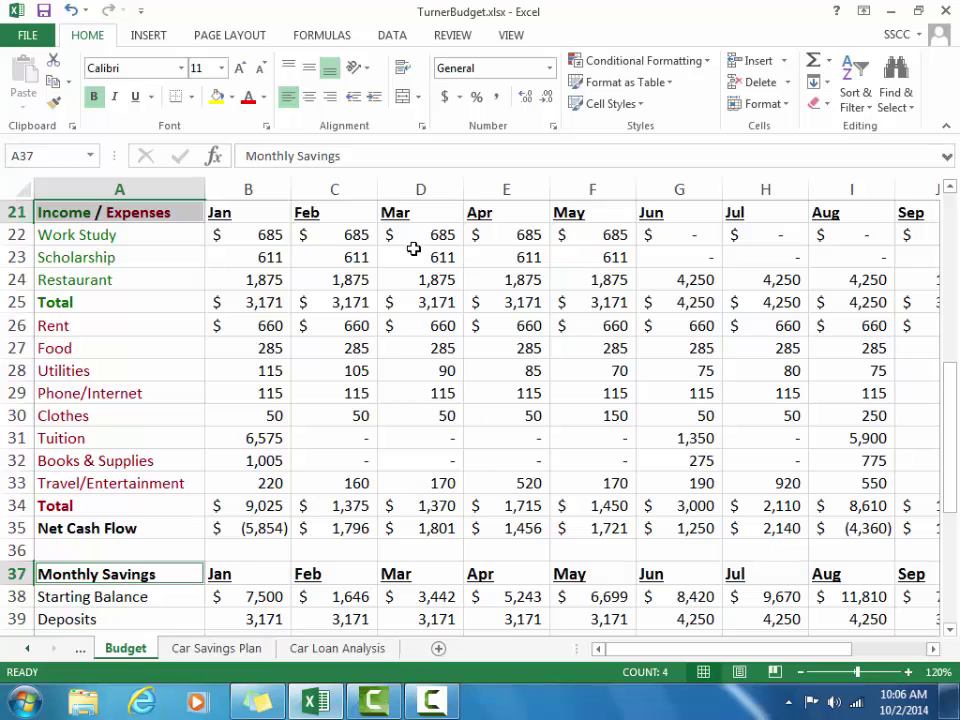
left_click(595, 106)
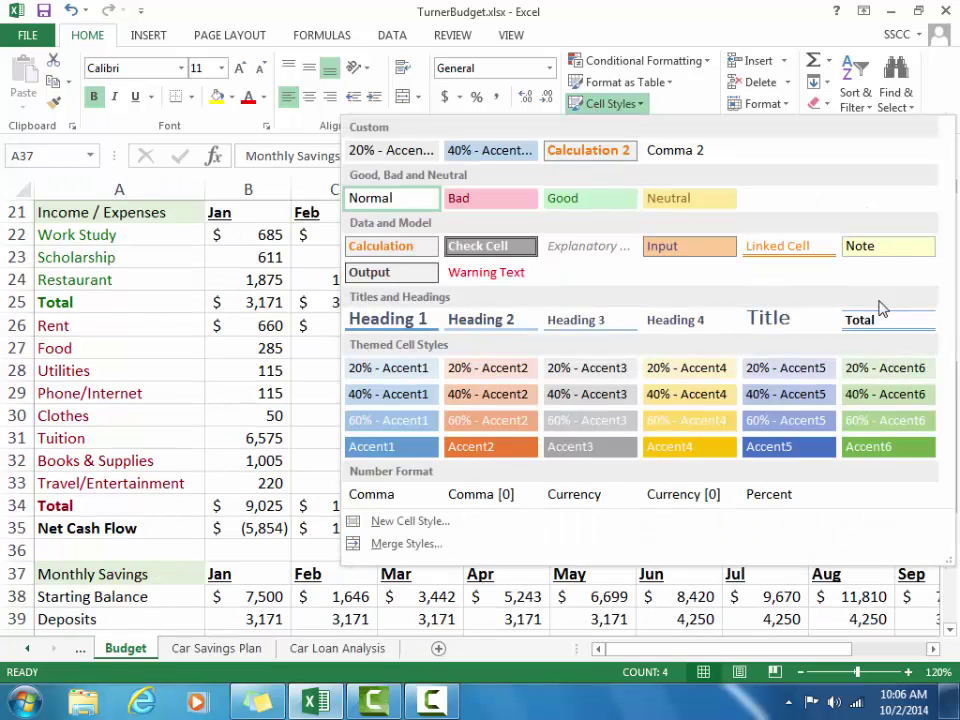
left_click(879, 456)
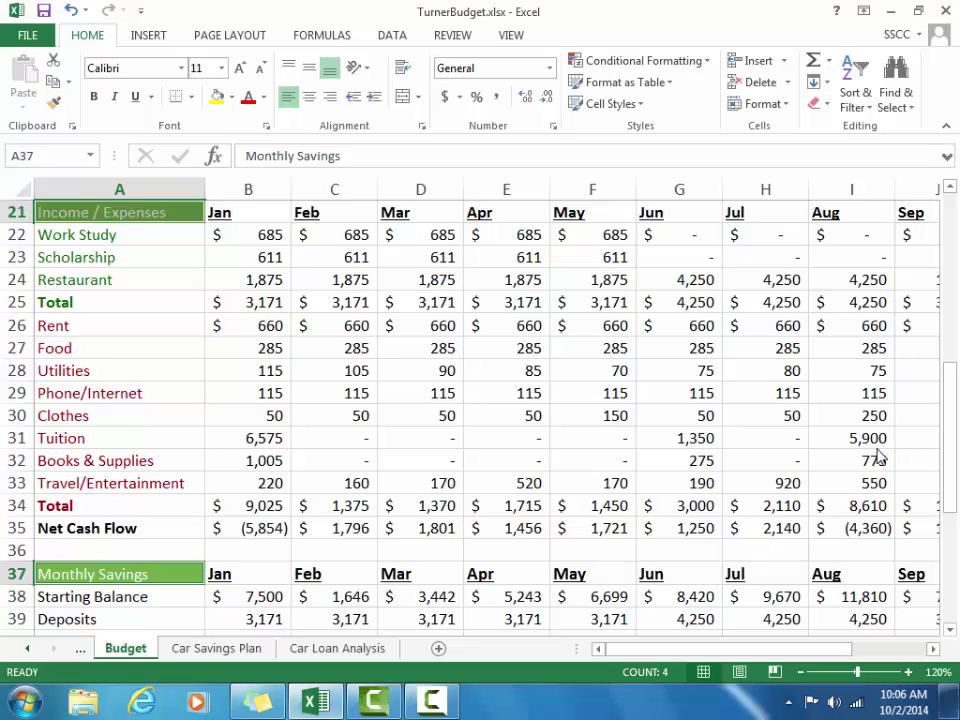
- Apply the Good cell style to the income Total values in B25:M25 and the Ending Balance values in B41:M41
left_click(245, 307)
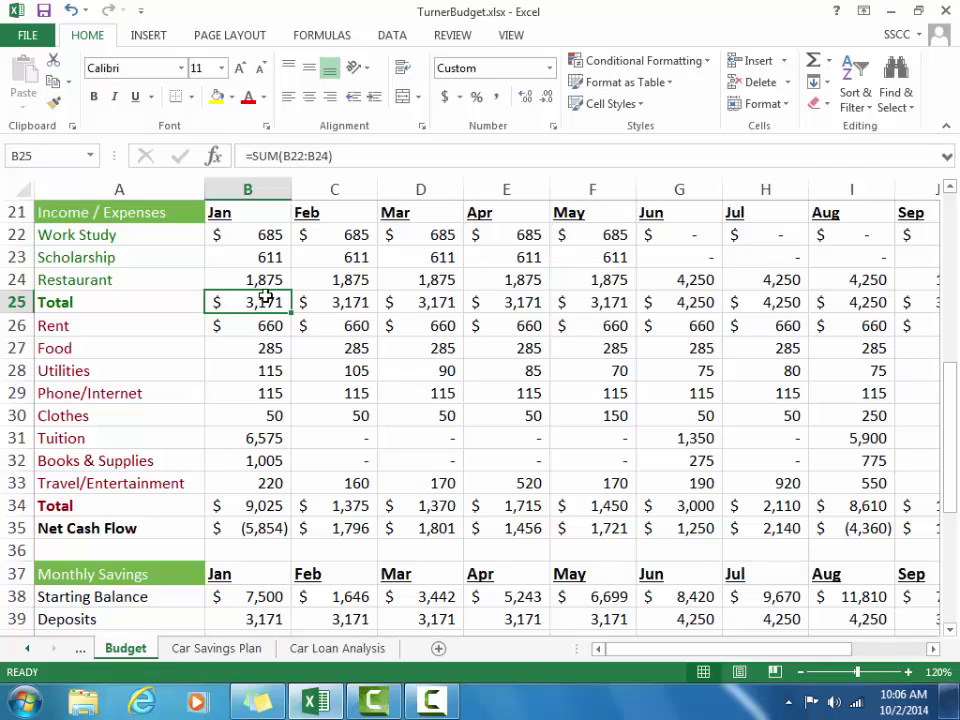
left_click_drag(247, 305, 420, 302)
left_click_drag(555, 272, 806, 302)
left_click_drag(790, 650, 700, 650)
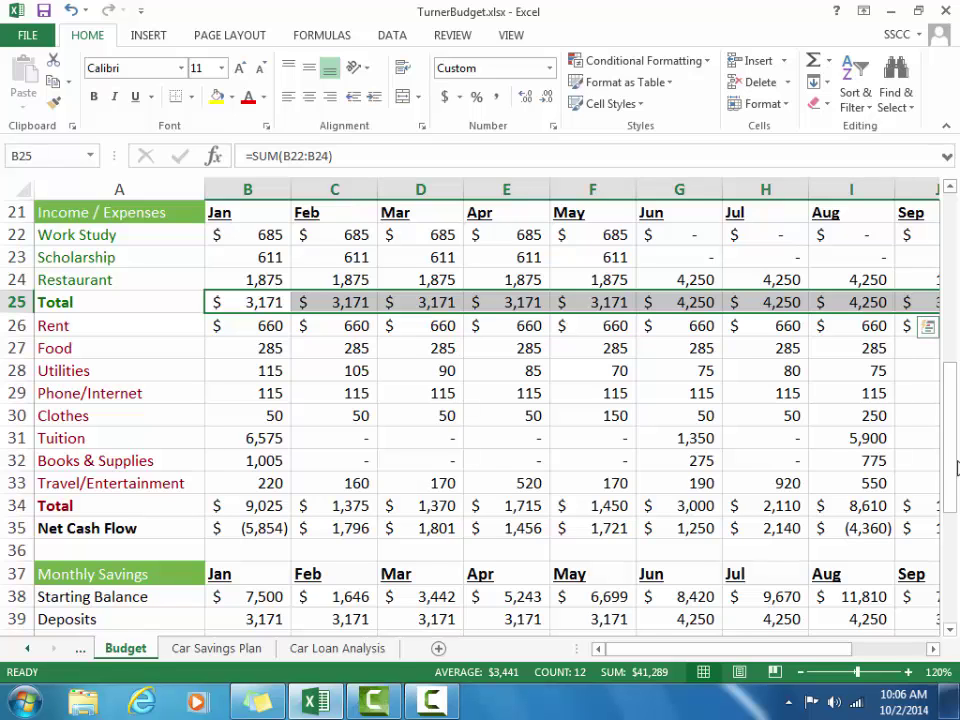
left_click_drag(951, 420, 953, 575)
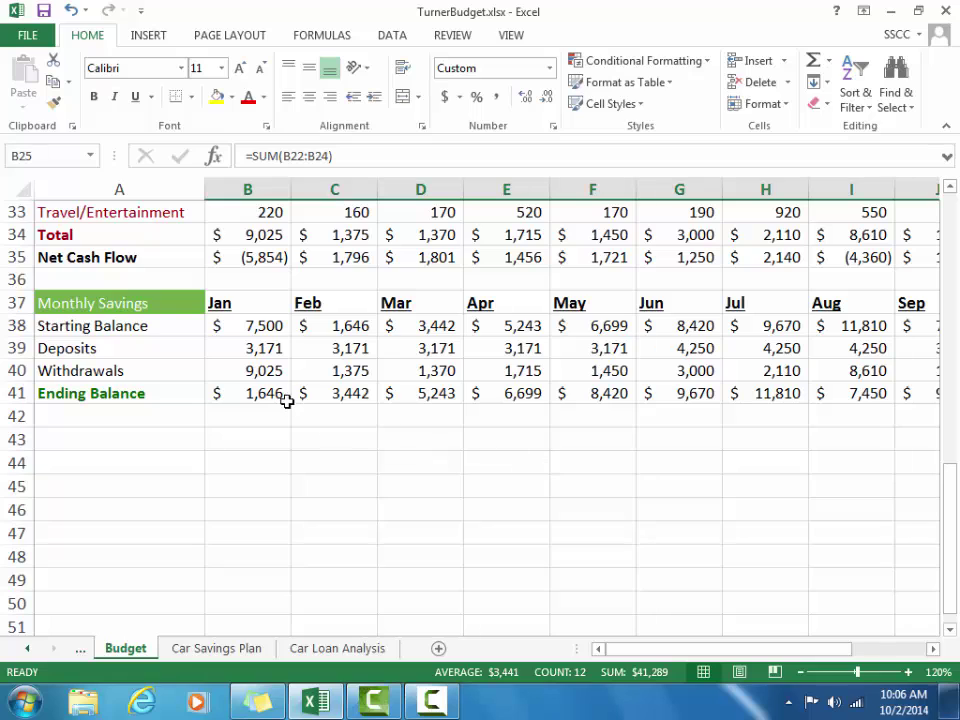
left_click_drag(279, 398, 797, 392)
left_click_drag(951, 481, 953, 413)
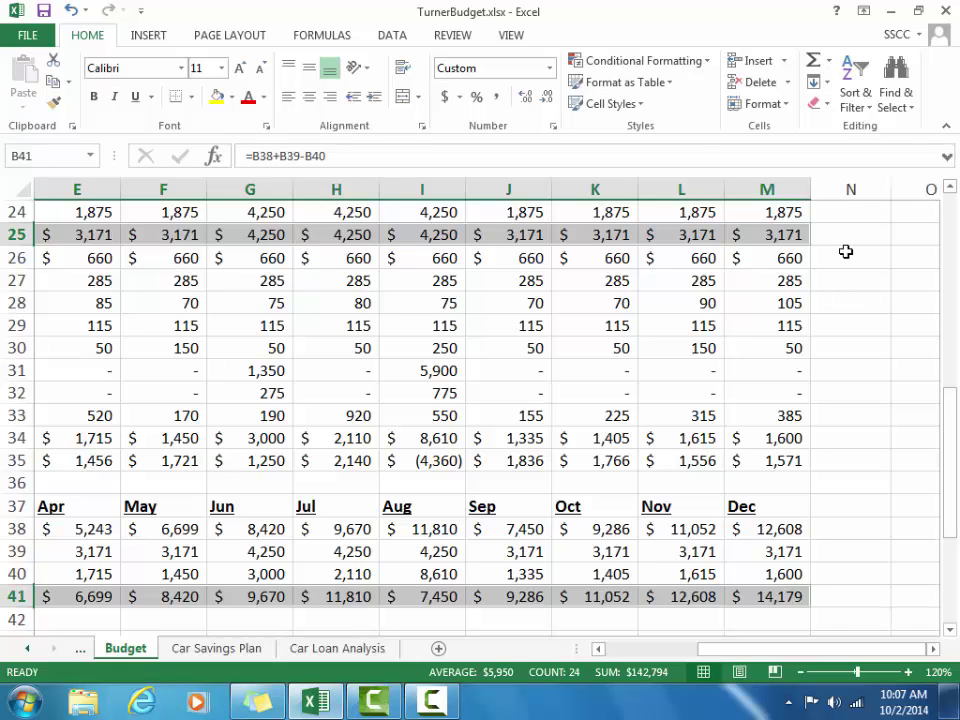
left_click(610, 104)
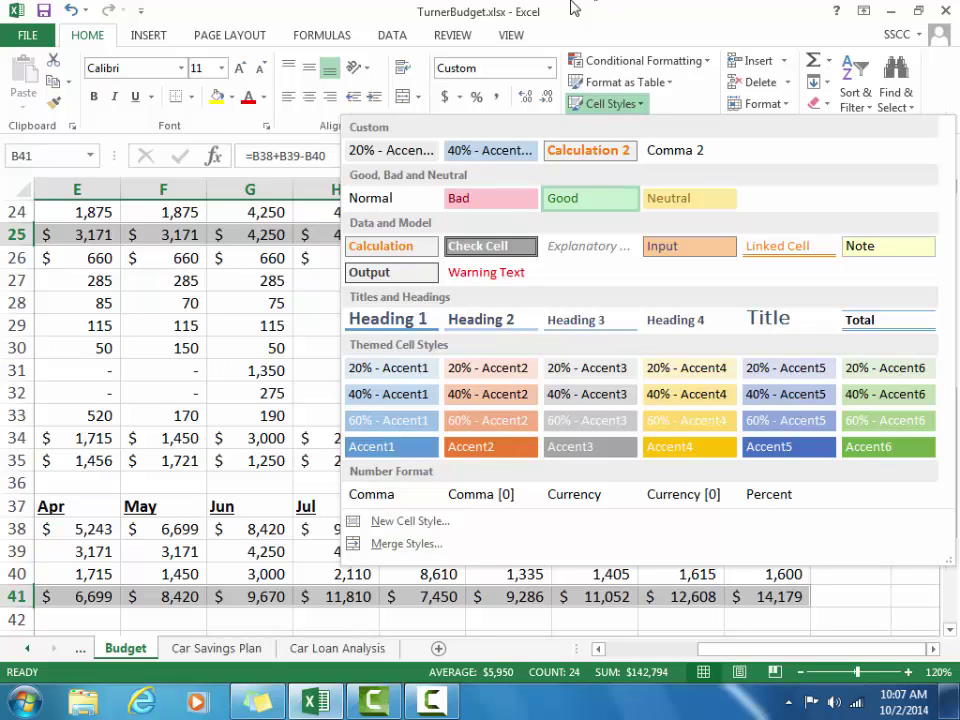
left_click(587, 203)
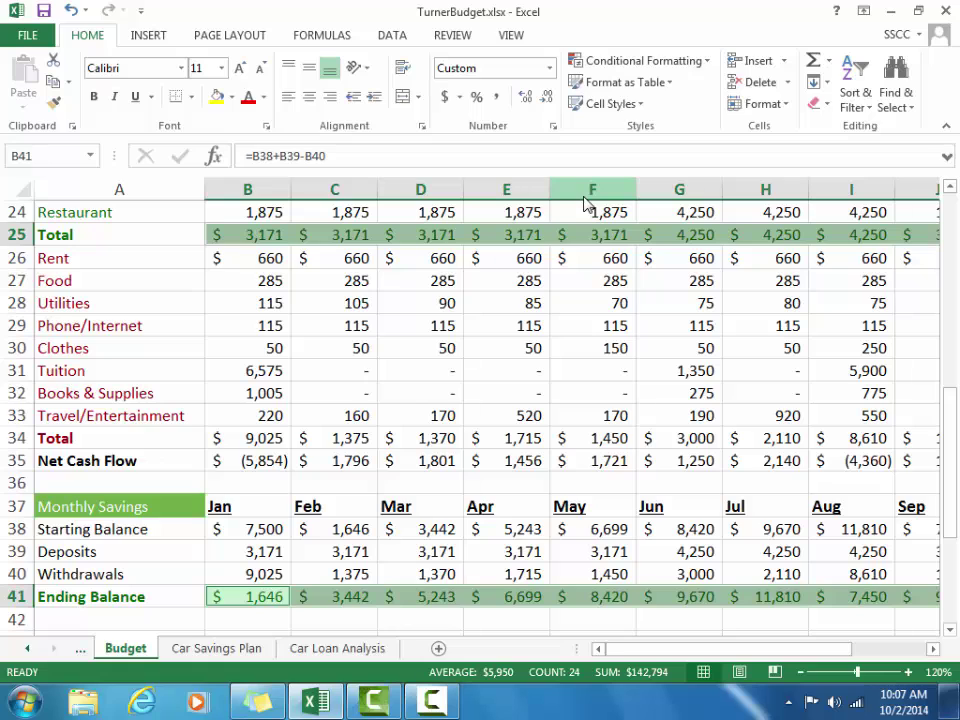
- Apply the Bad cell style to the expense Total values in B34:M34 and deselect the range
left_click(272, 438)
left_click_drag(352, 443, 866, 448)
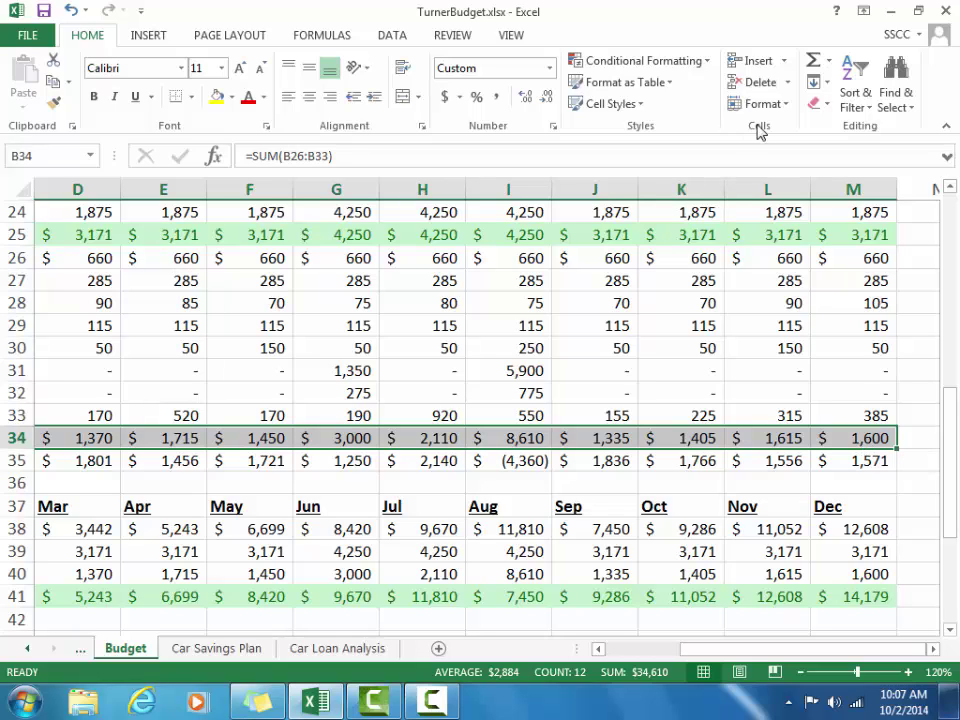
left_click(633, 105)
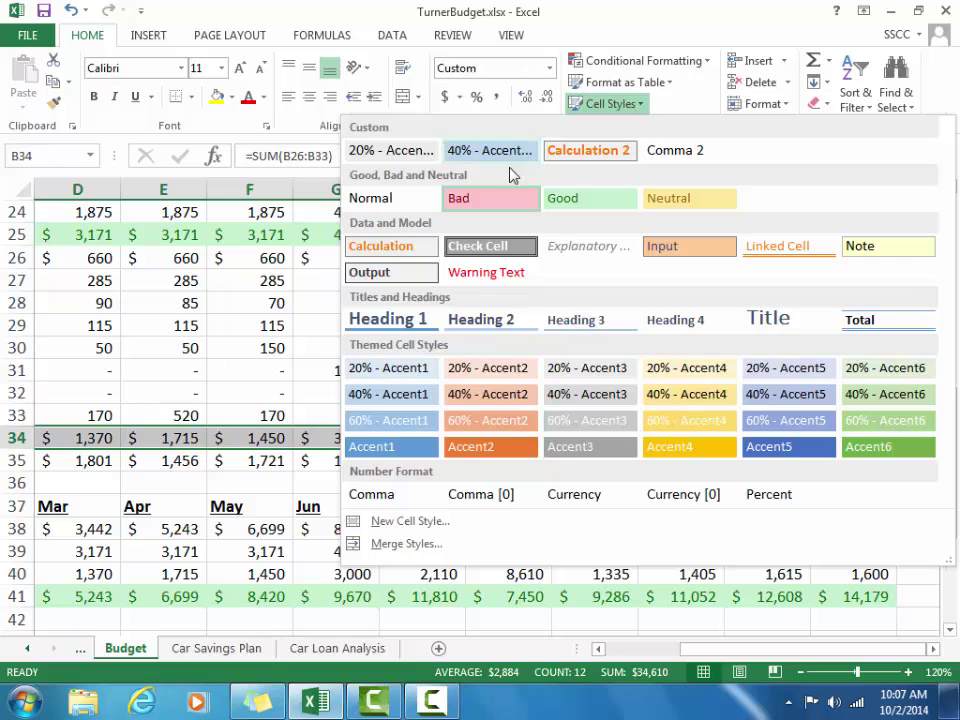
left_click(507, 199)
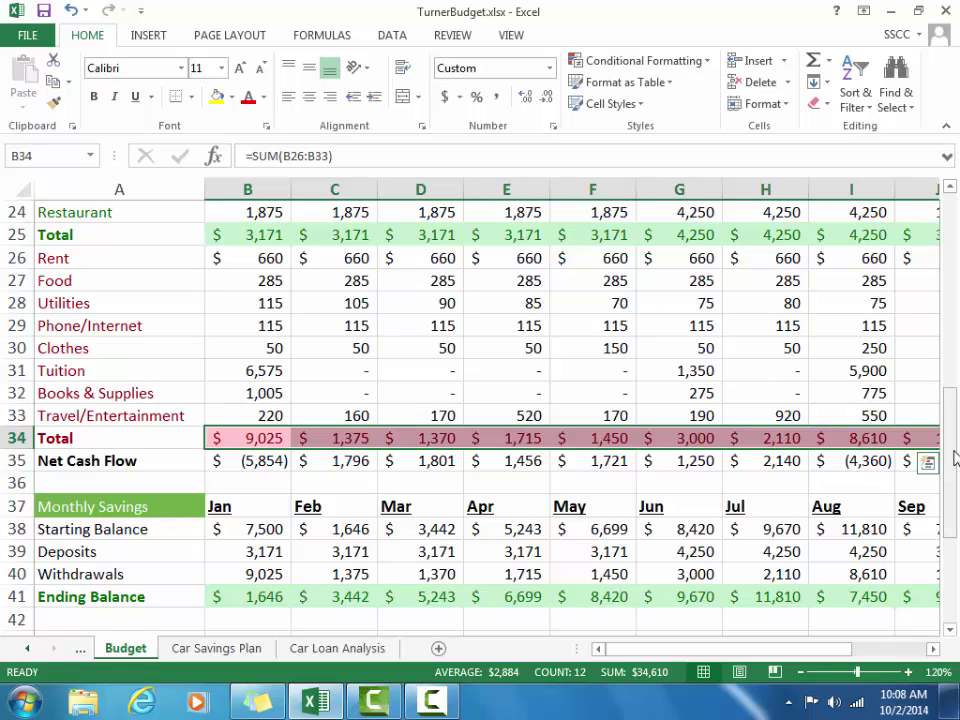
left_click_drag(955, 457, 953, 392)
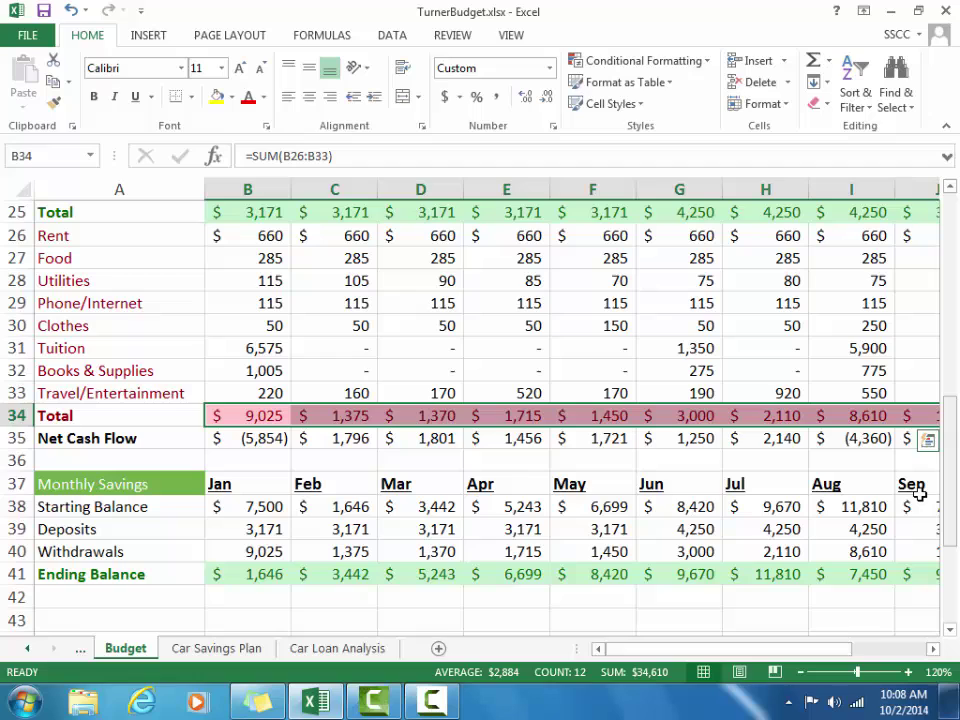
left_click(793, 612)
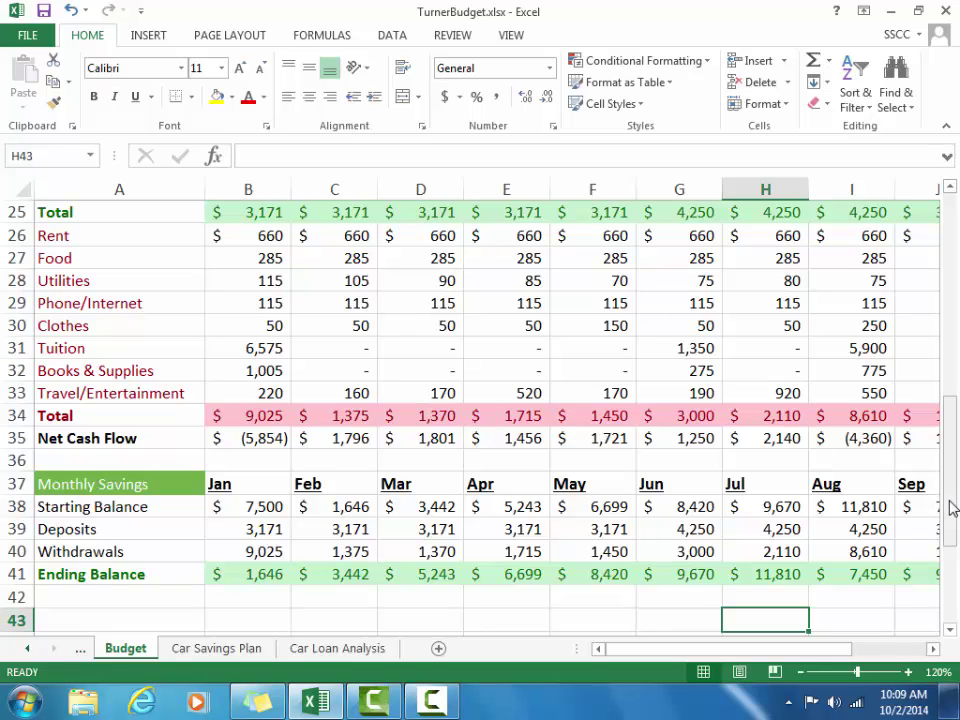
- Left-align the date in cell A3
left_click_drag(951, 508, 945, 272)
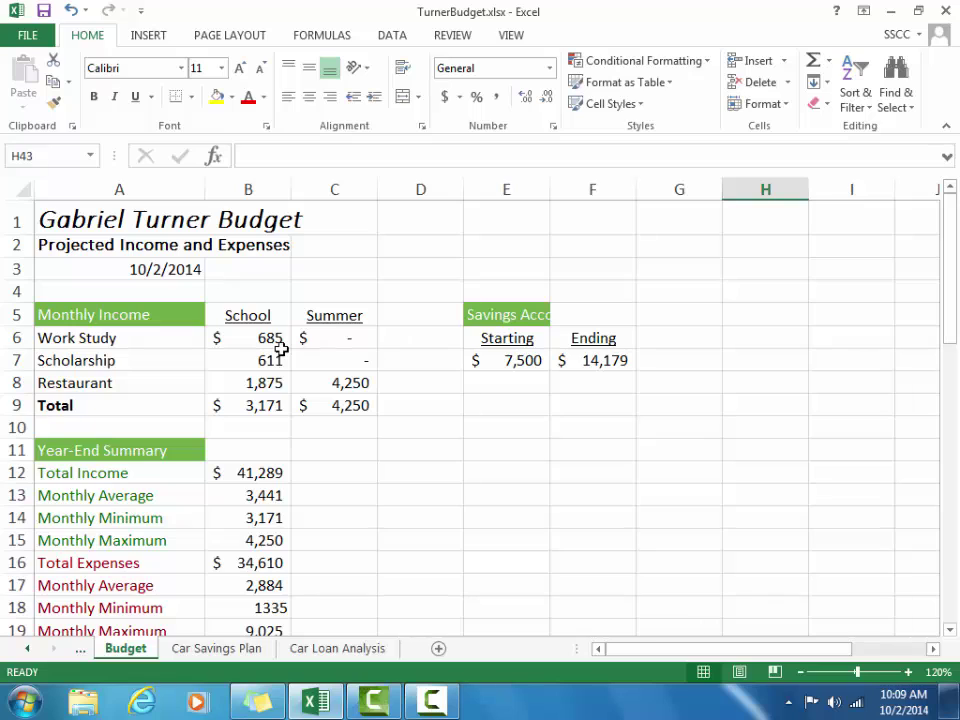
left_click(165, 272)
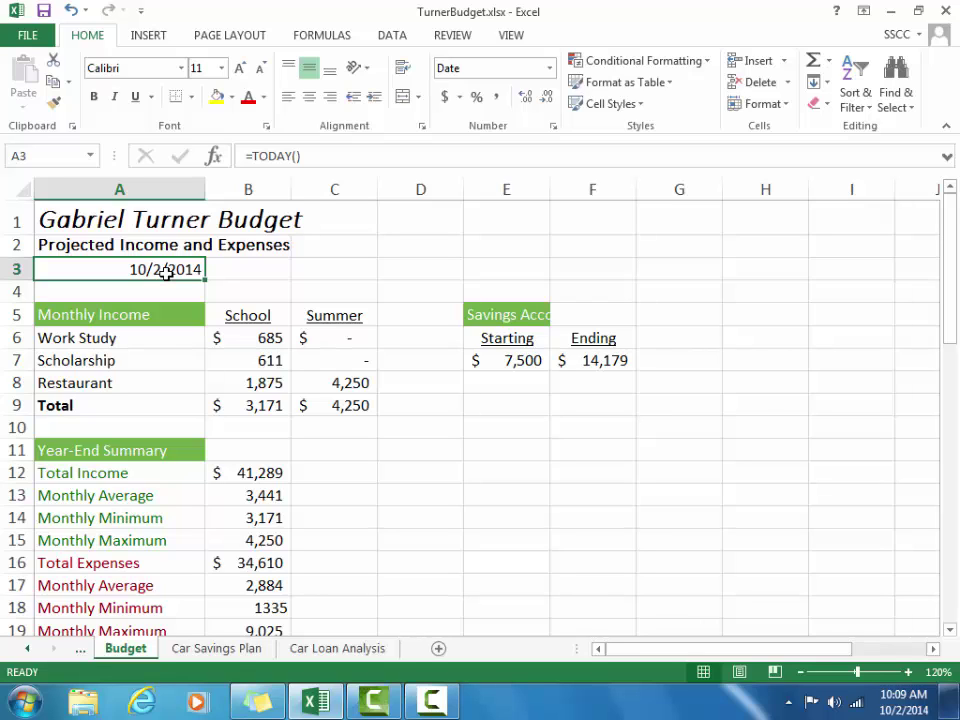
left_click(288, 100)
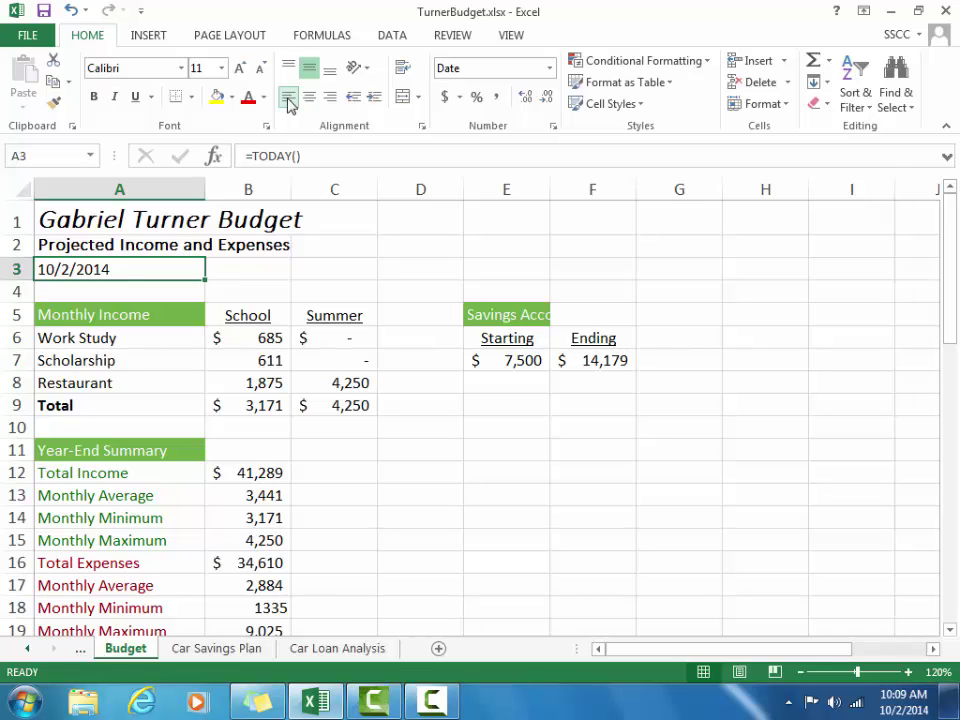
- Center the Jan to Dec month headings in B21:M21 and B37:M37
left_click_drag(951, 229, 944, 374)
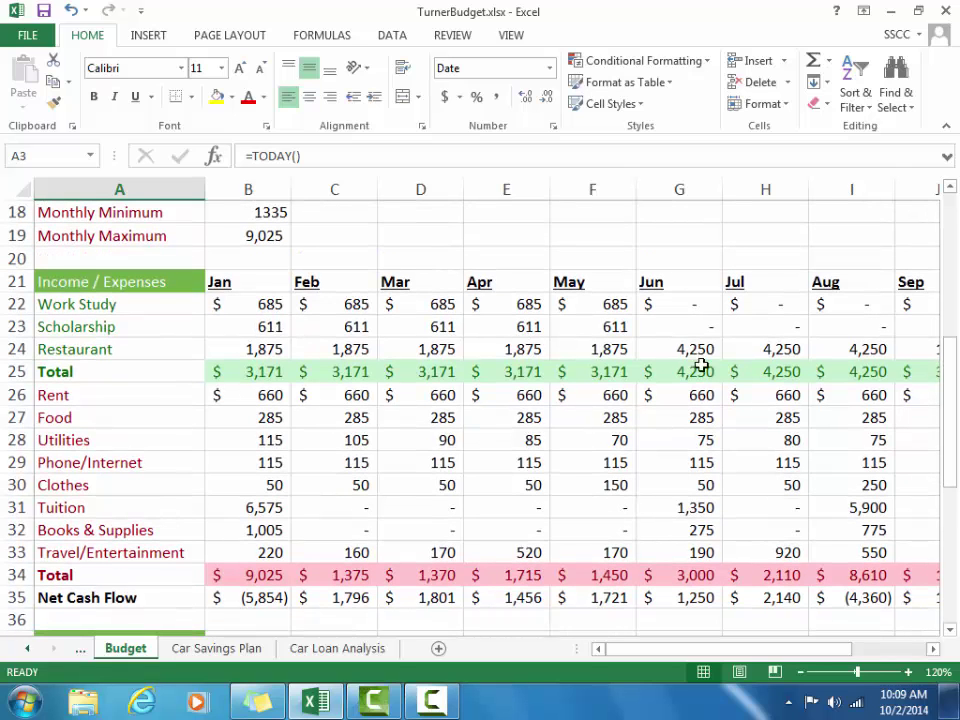
left_click(254, 284)
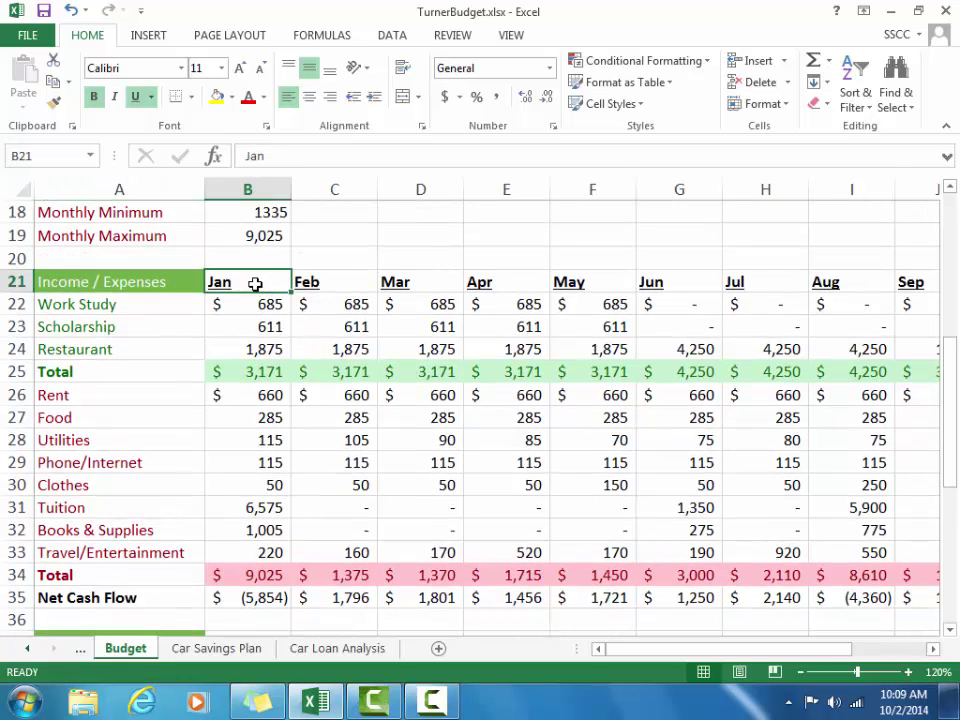
left_click_drag(255, 284, 875, 291)
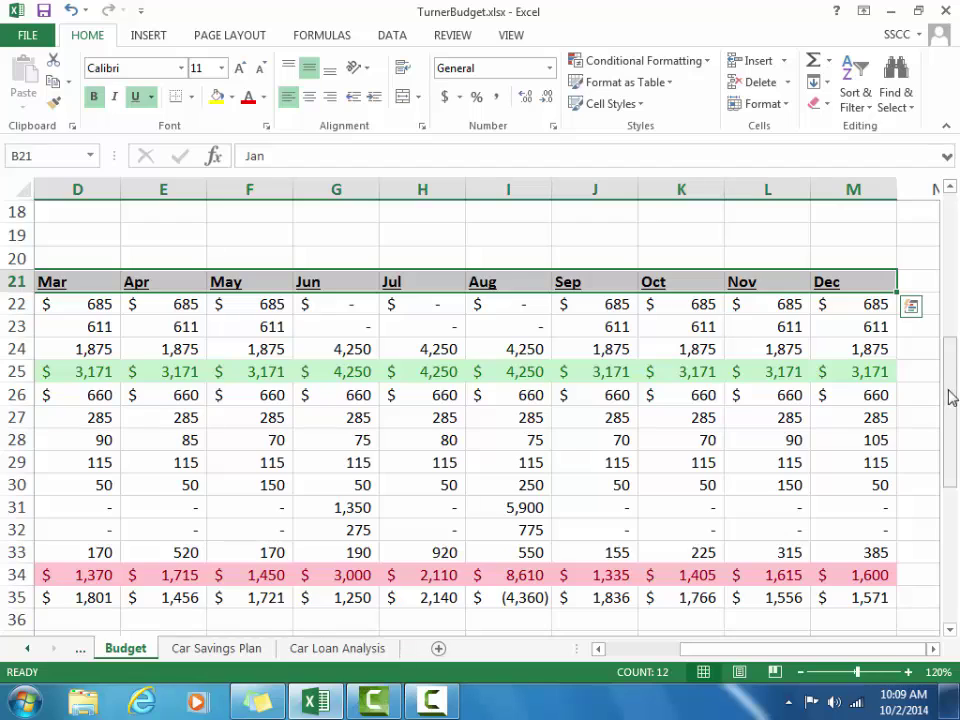
left_click_drag(951, 396, 953, 474)
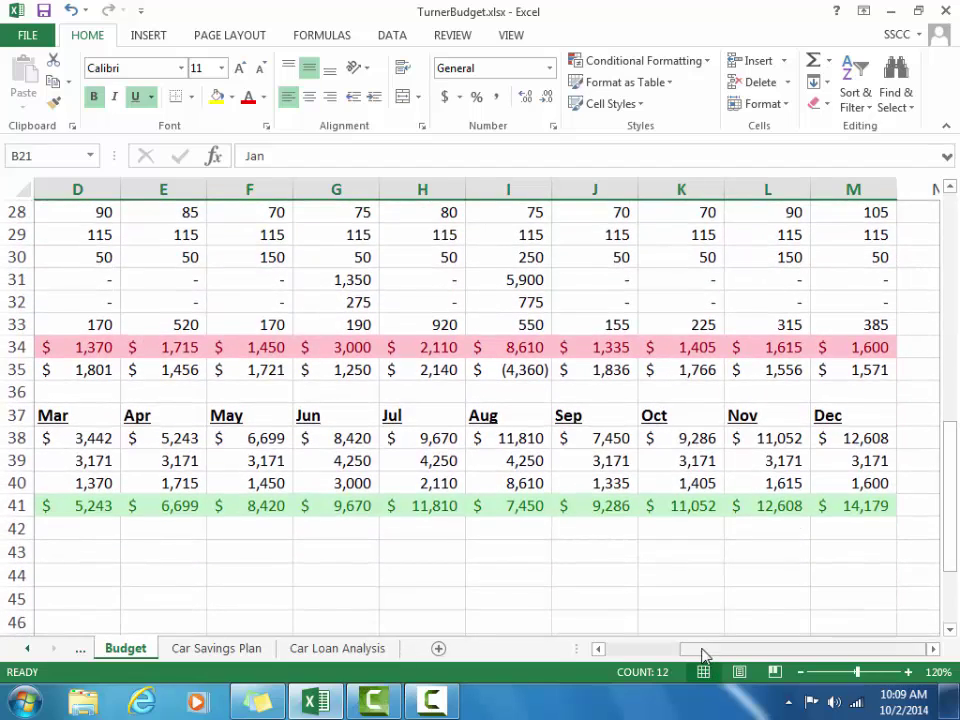
left_click_drag(703, 650, 537, 657)
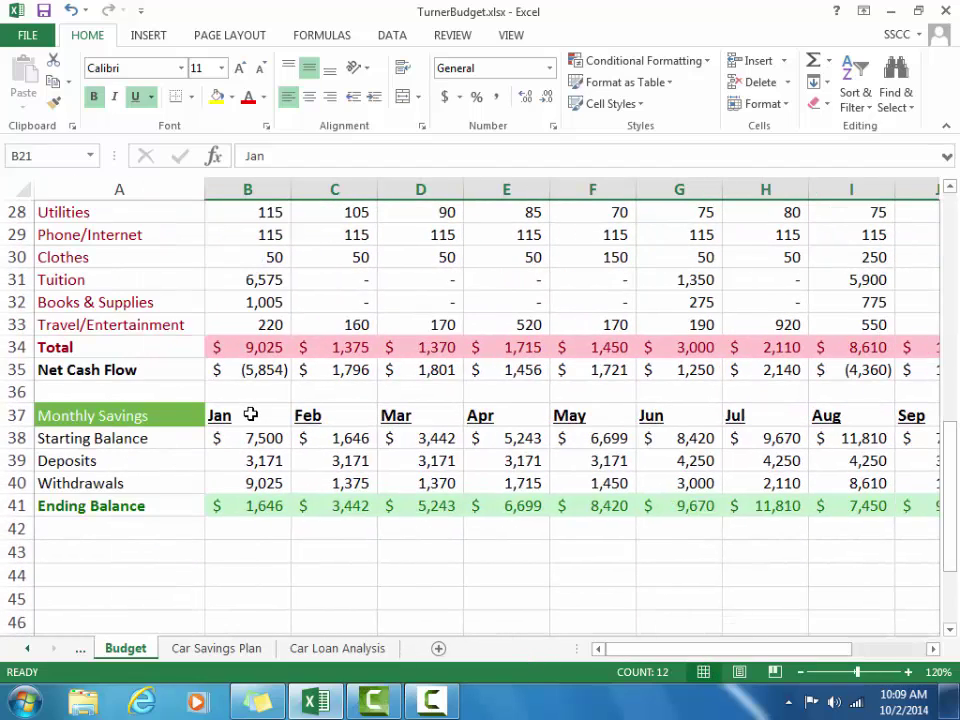
left_click_drag(250, 416, 801, 420)
left_click_drag(951, 439, 948, 397)
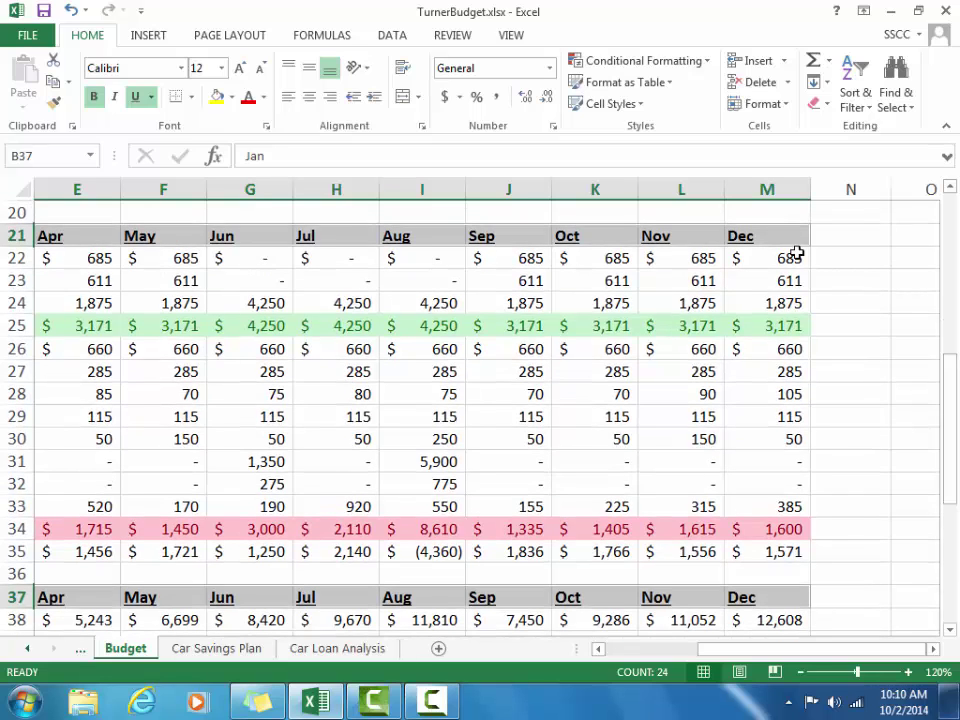
left_click(315, 105)
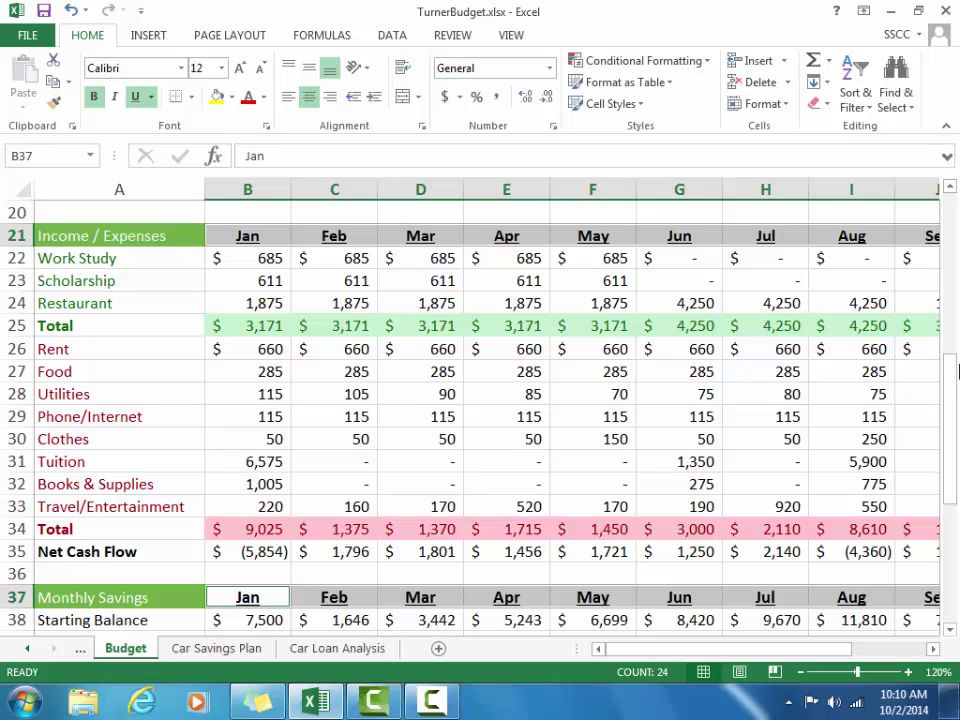
- Right-align the Total, Net Cash Flow and Ending Balance labels in A9, A25, A34, A35 and A41
left_click_drag(951, 386, 957, 224)
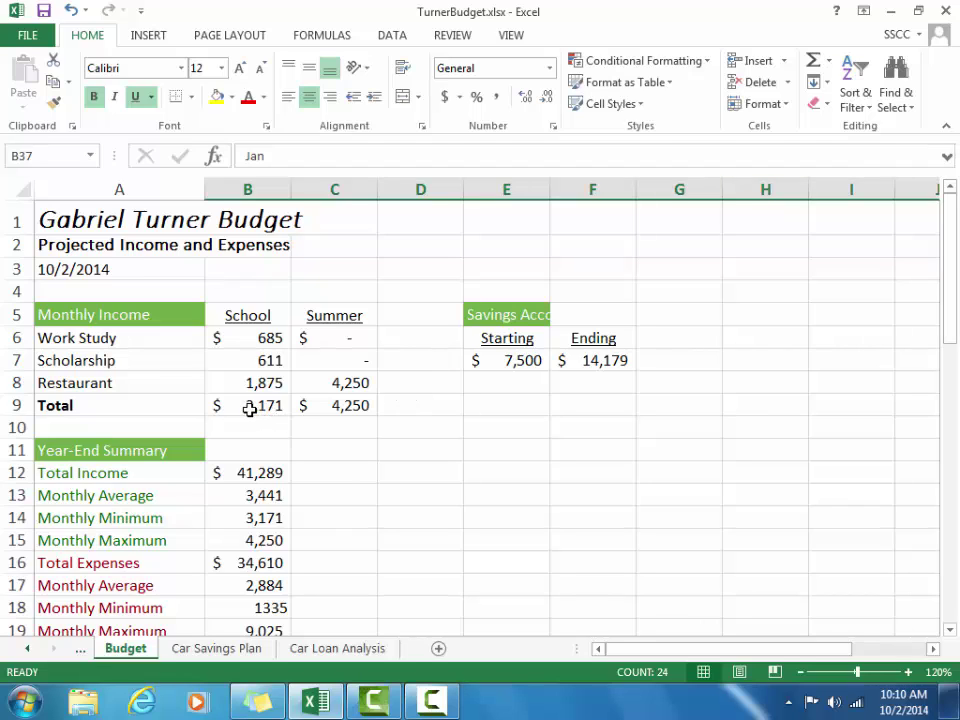
left_click(131, 405)
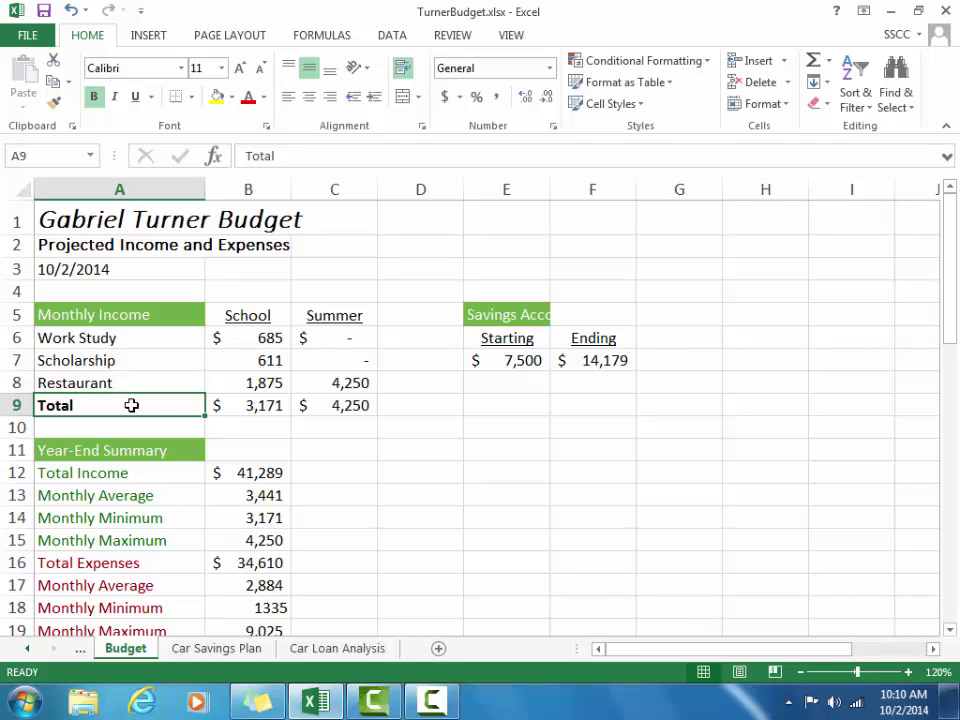
left_click_drag(949, 289, 953, 381)
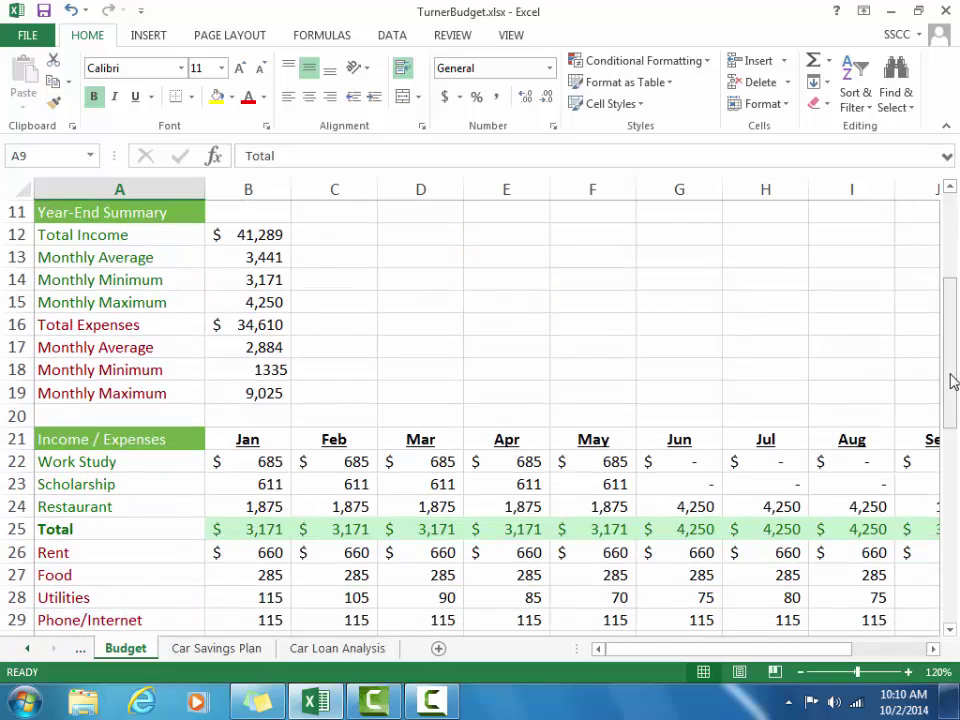
left_click(199, 529)
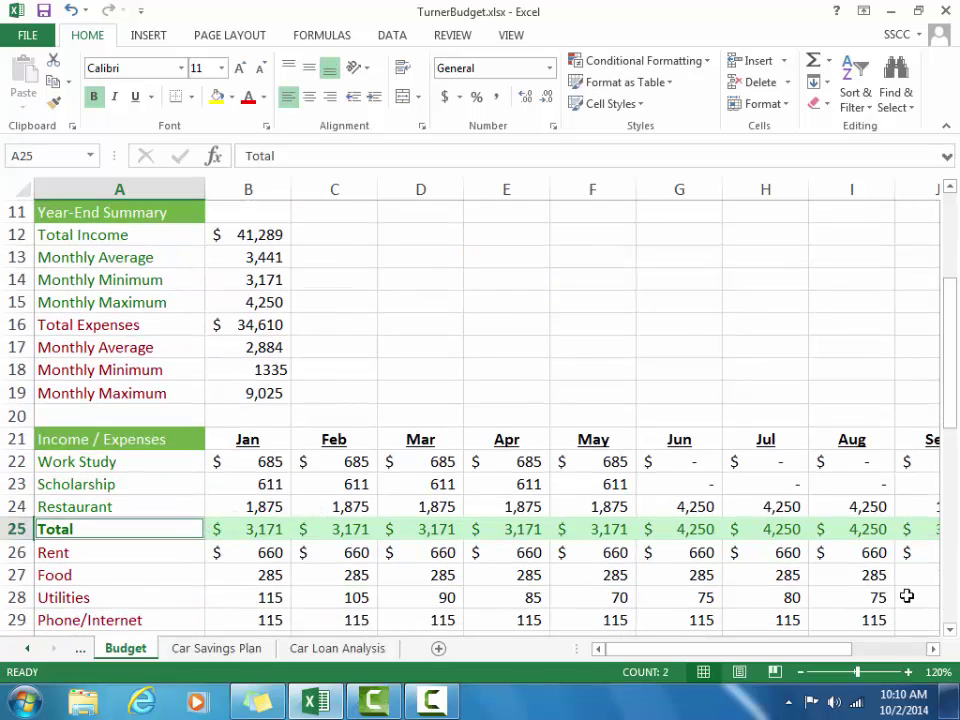
left_click(951, 631)
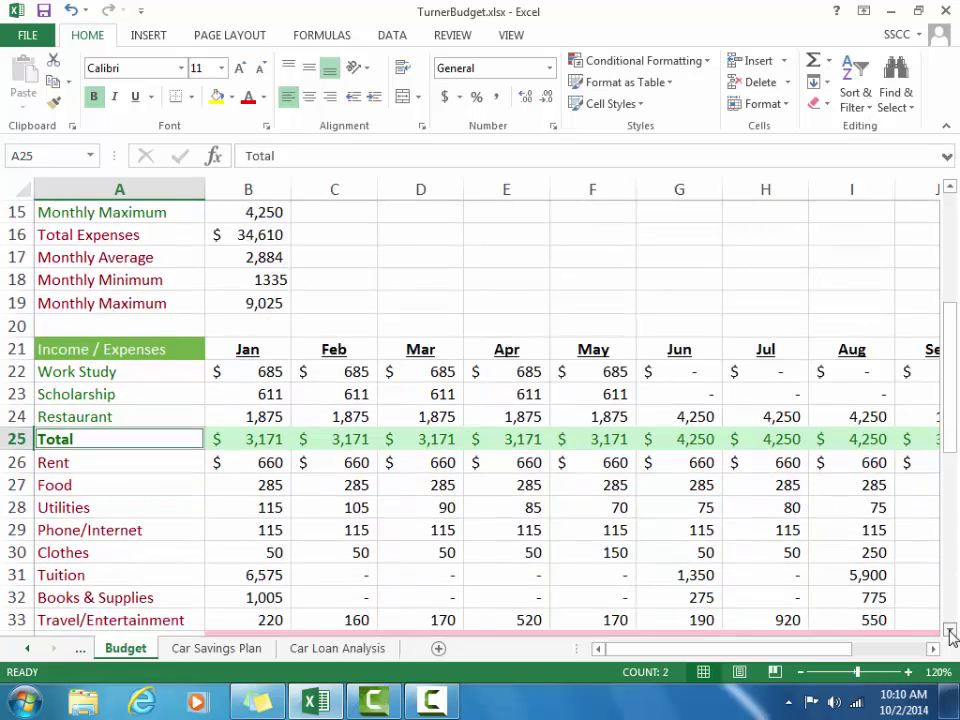
left_click(951, 632)
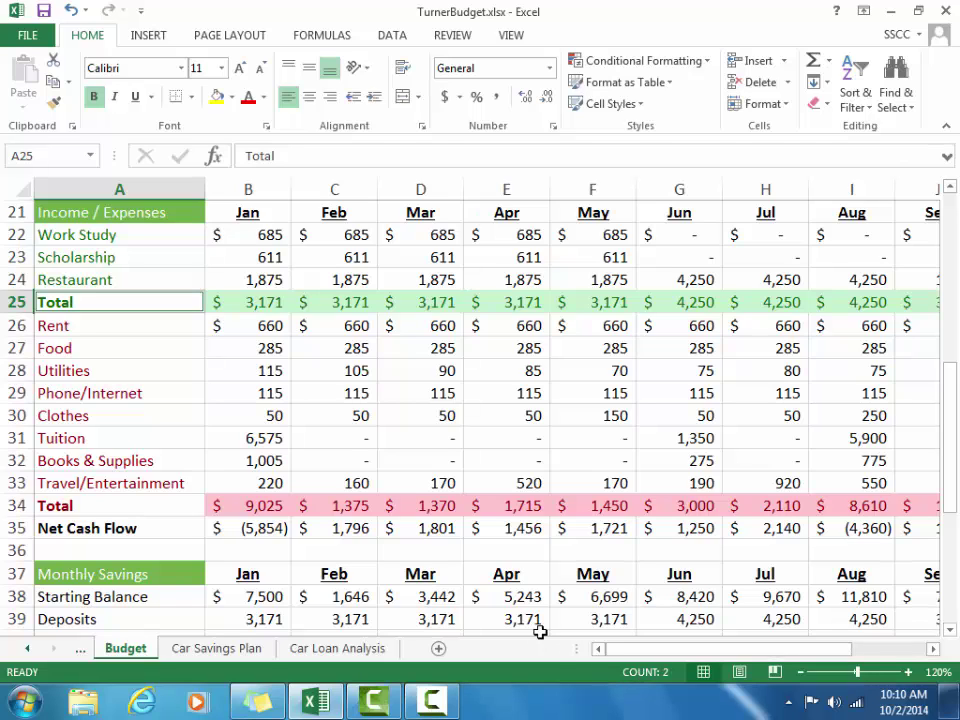
left_click(162, 511, "ctrl")
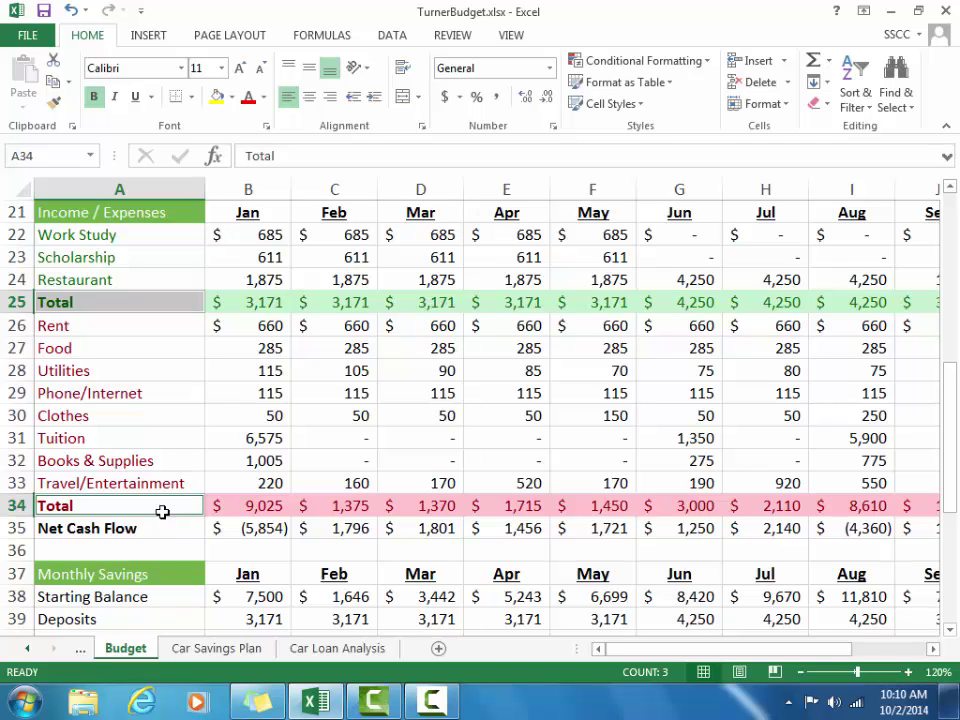
left_click(153, 525, "ctrl")
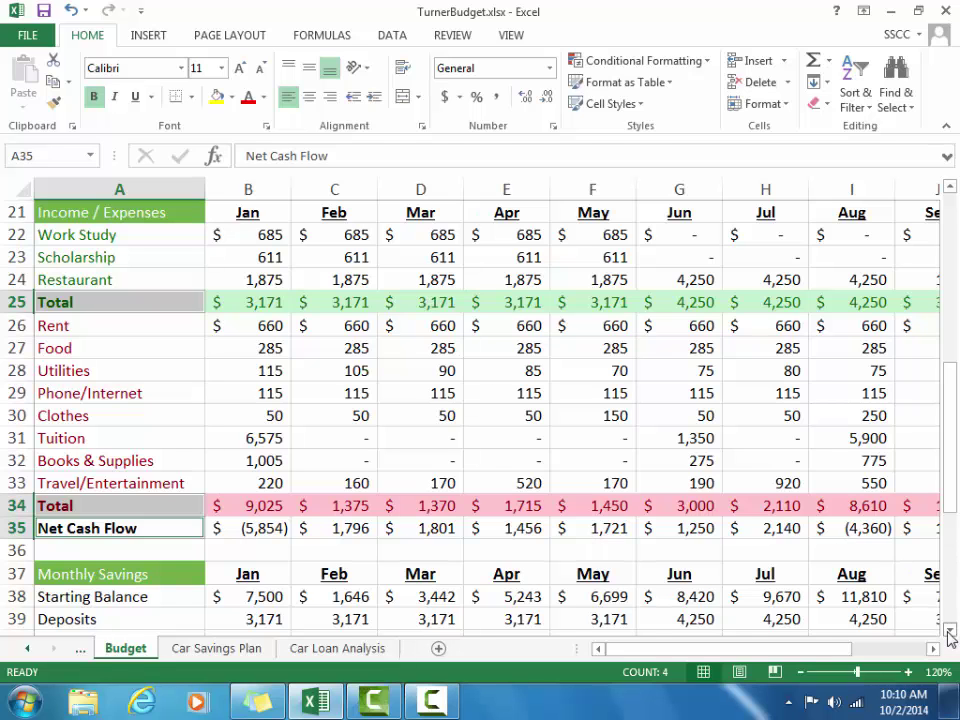
left_click_drag(949, 636, 949, 636)
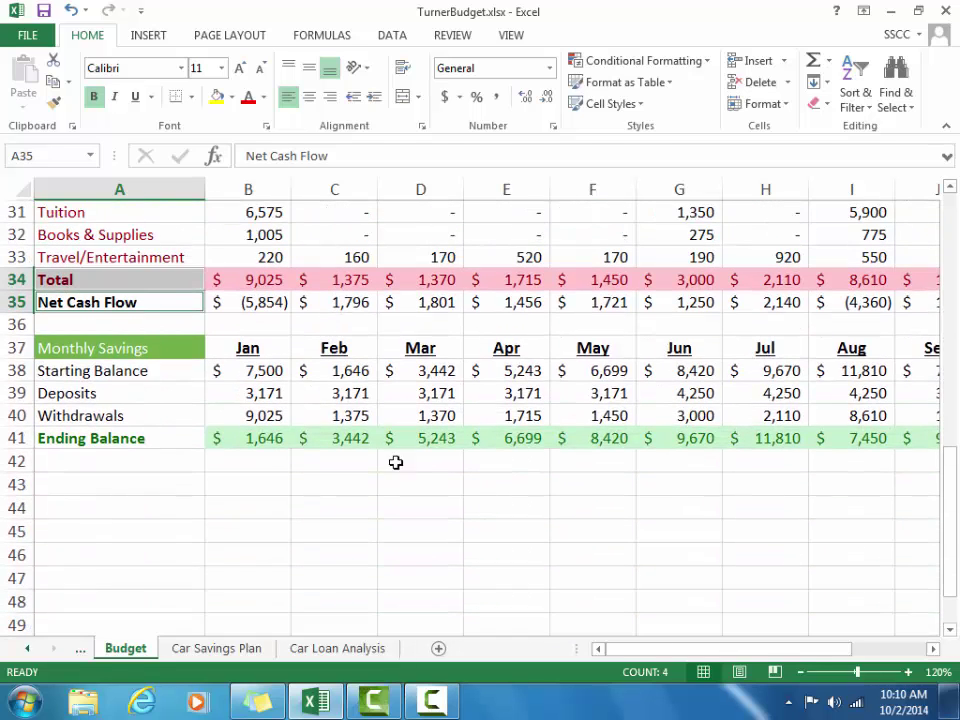
left_click(161, 440, "ctrl")
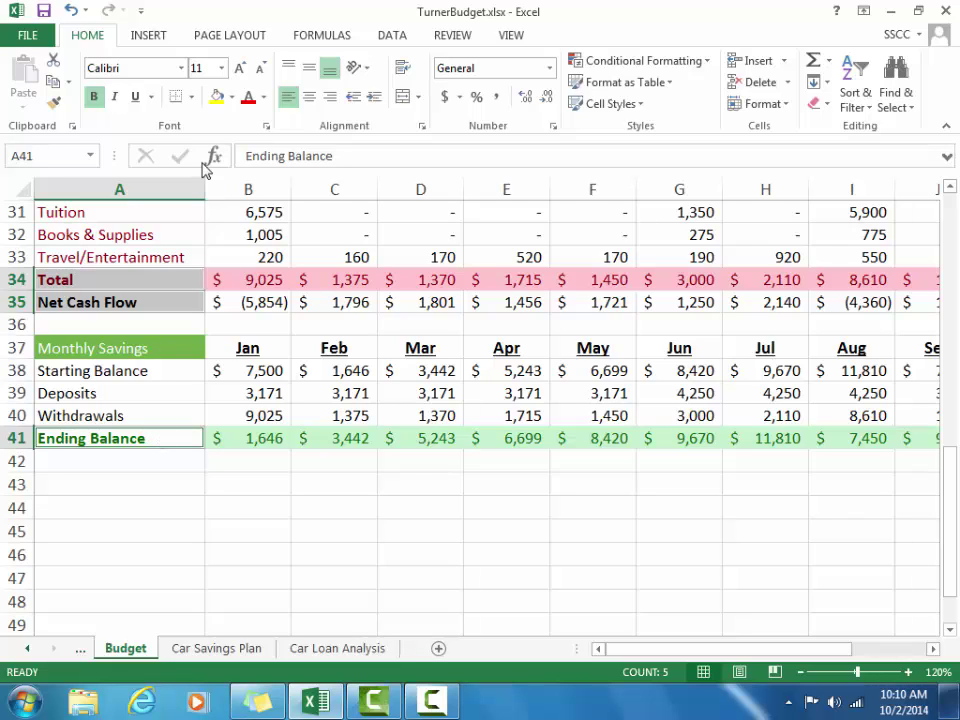
left_click(331, 97)
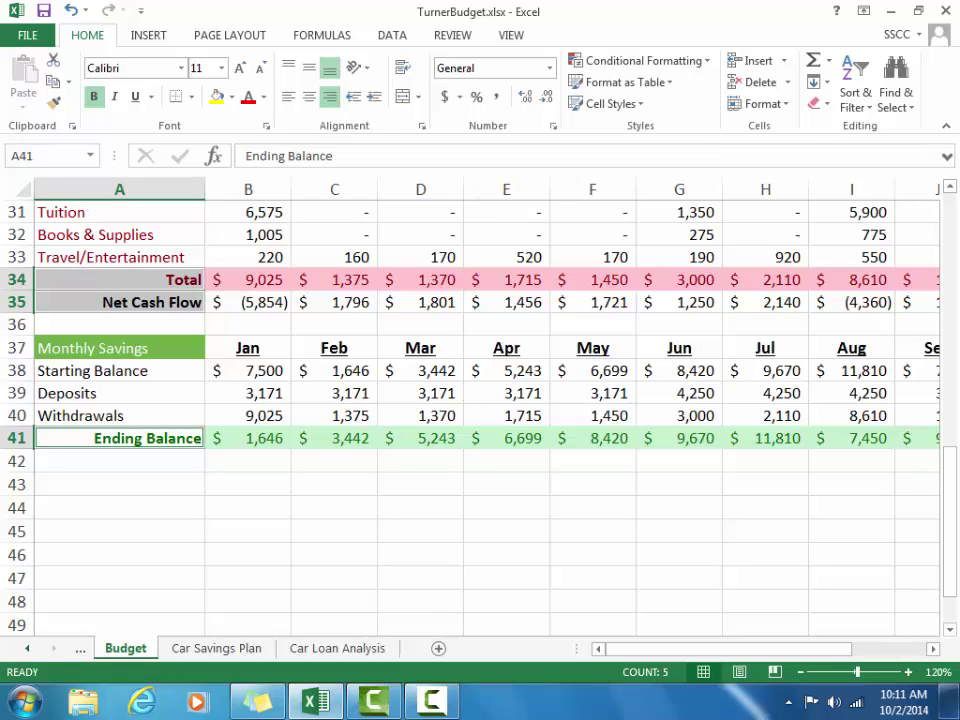
- Try a two-level indent on the Starting Balance, Deposits and Withdrawals labels in A38:A40 and remove it again
left_click_drag(949, 542, 955, 442)
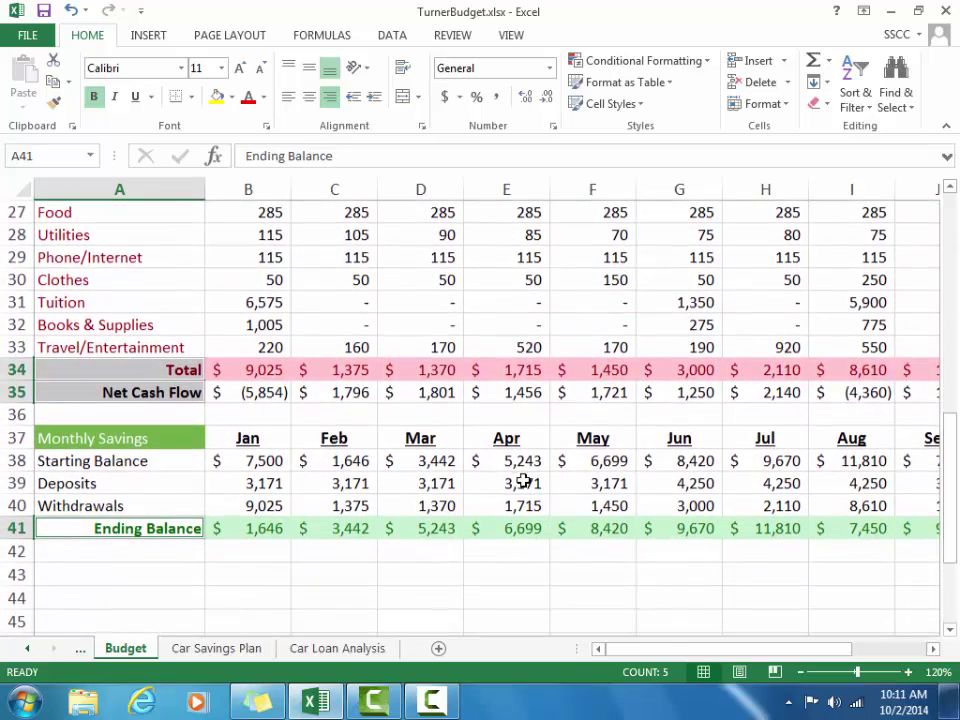
left_click_drag(128, 461, 128, 507)
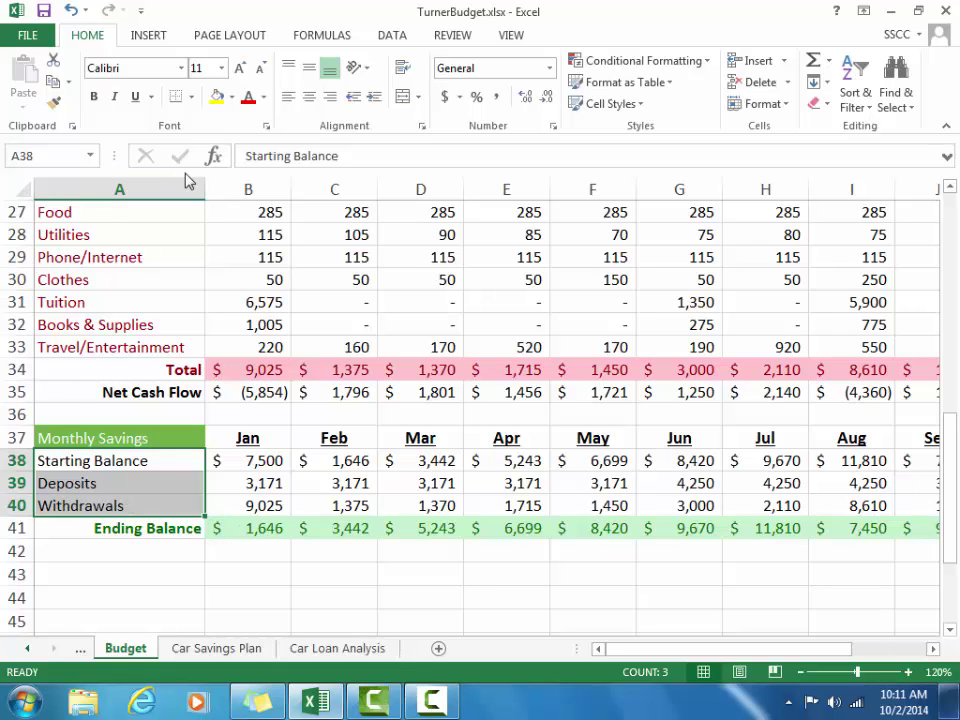
left_click(372, 97)
left_click(372, 97)
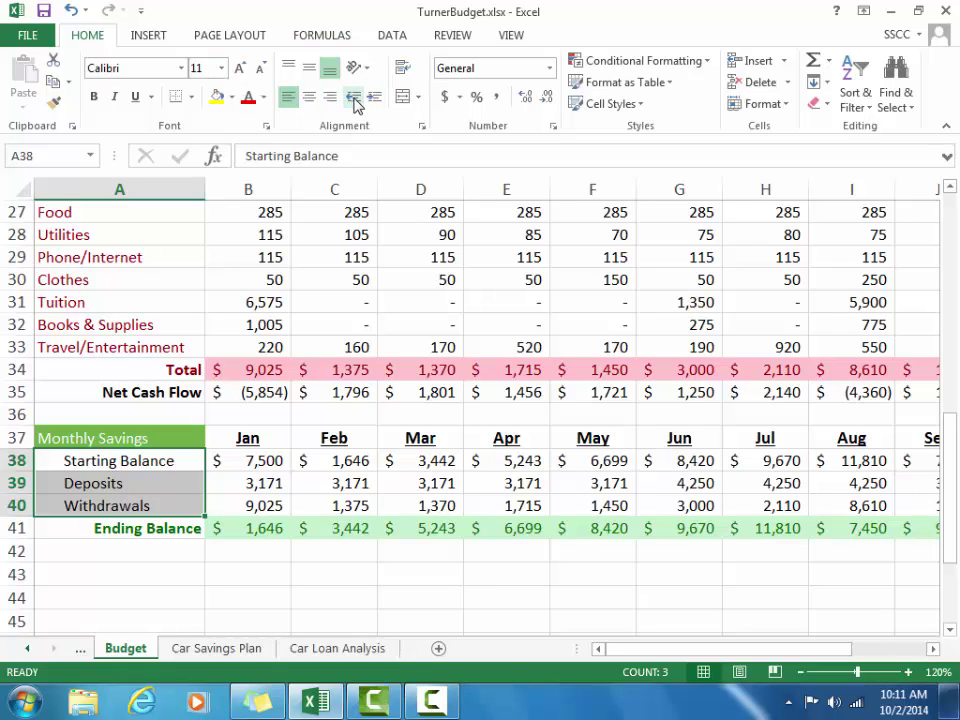
left_click(354, 100)
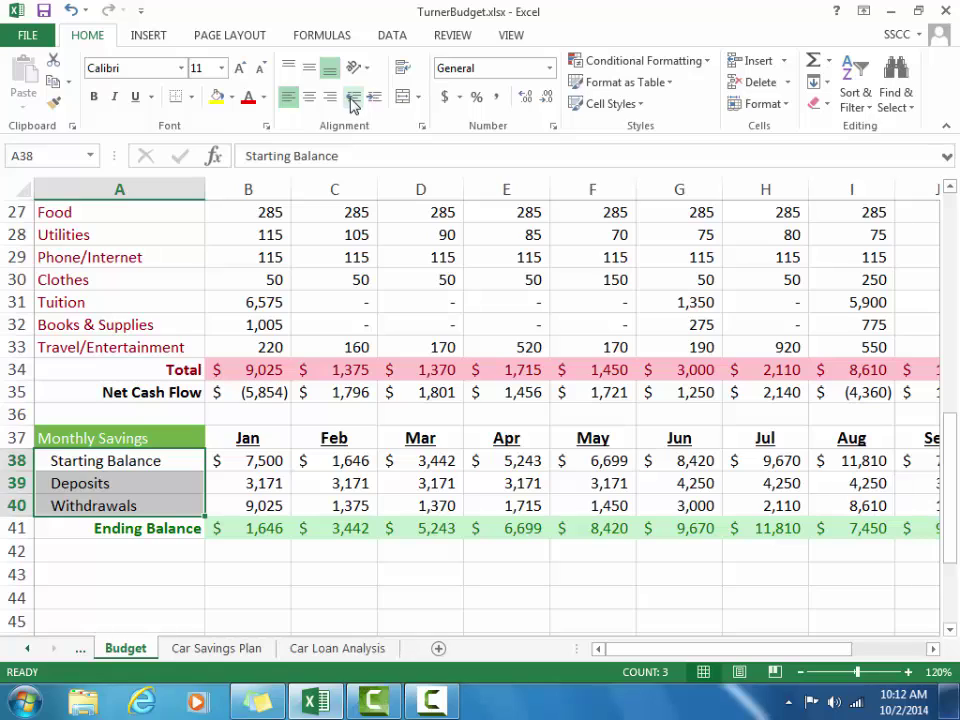
left_click(354, 100)
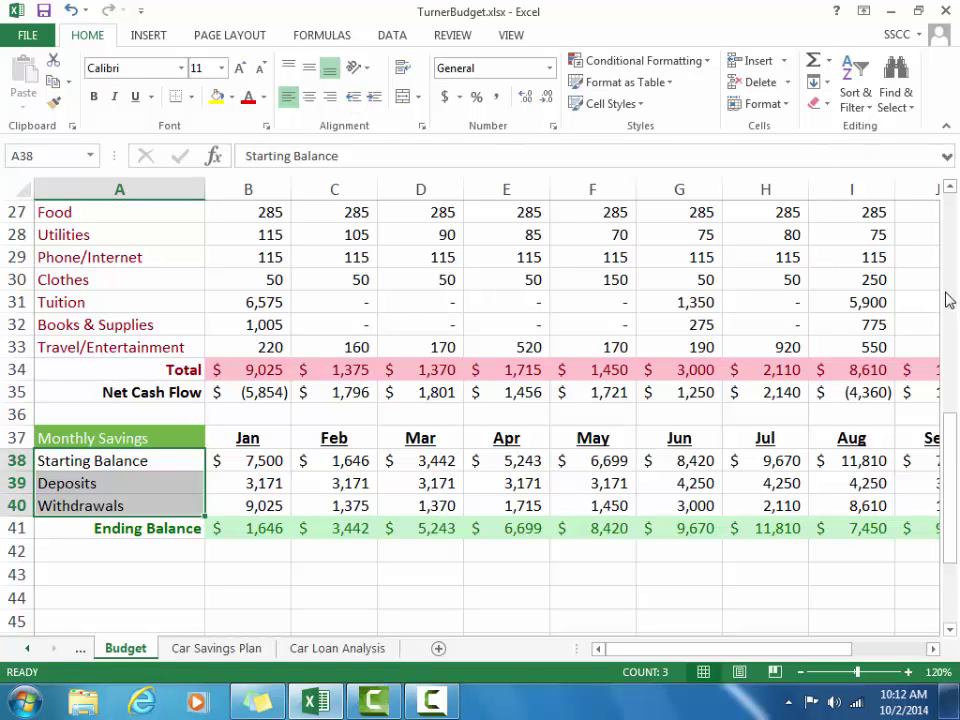
- Merge and center the Savings Account heading across E5:F5 and deselect it
left_click_drag(950, 465, 949, 250)
left_click_drag(505, 314, 581, 318)
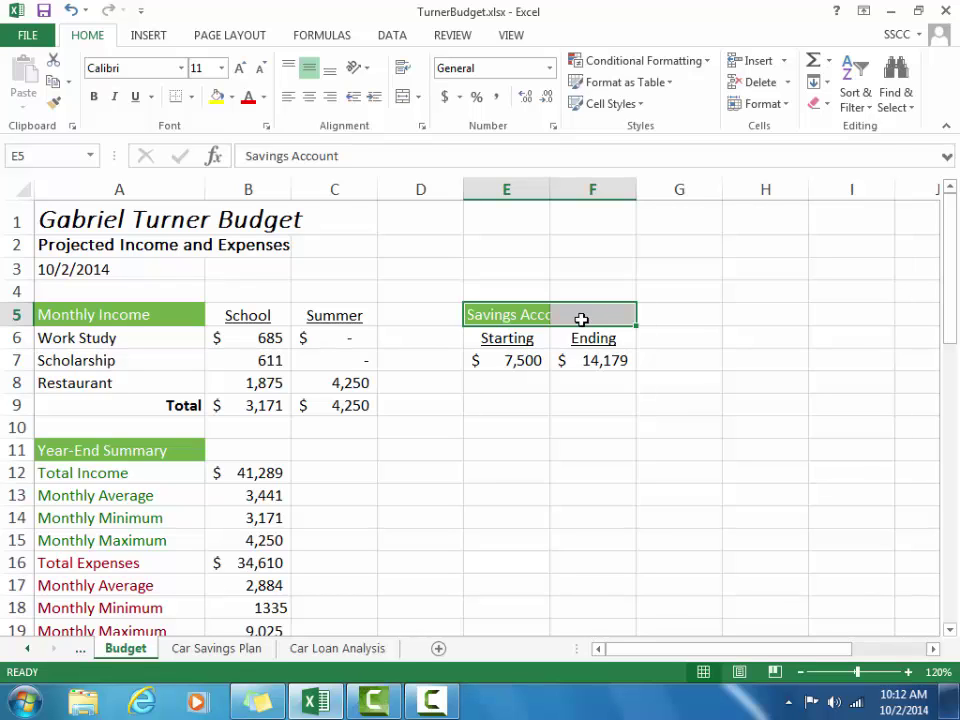
left_click(402, 100)
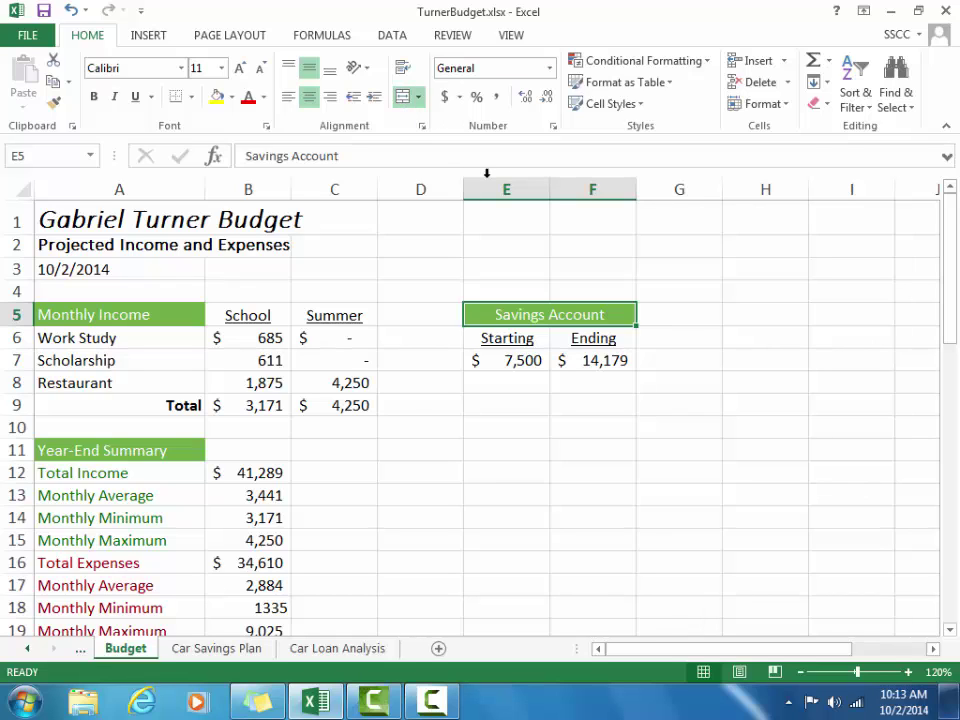
left_click(503, 266)
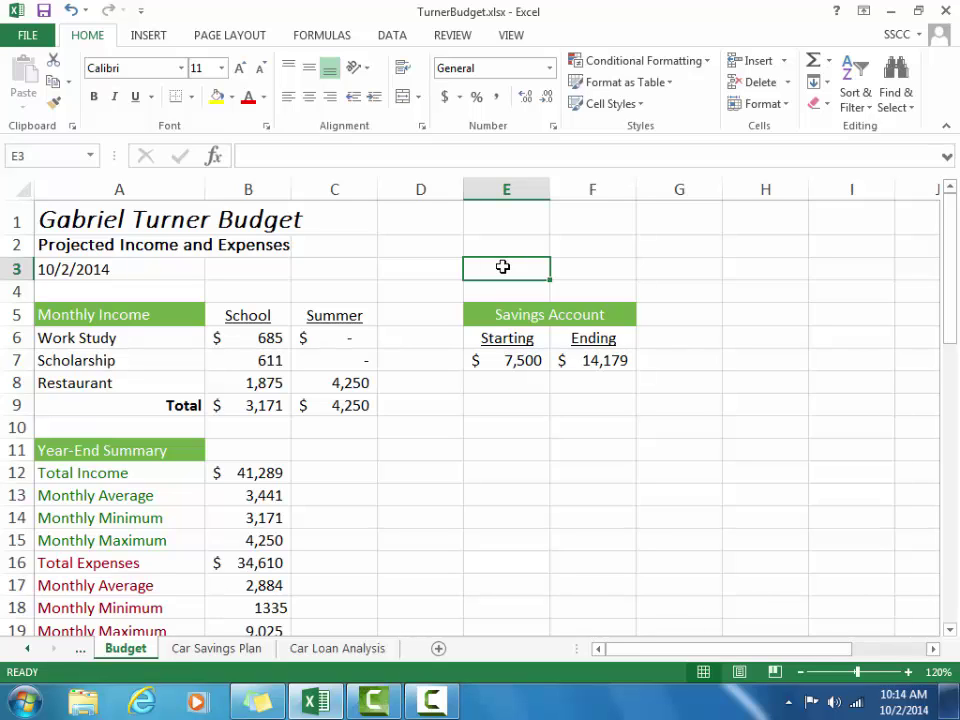
- Apply a Top and Double Bottom Border to the Monthly Income Total values in B9:C9 and deselect them
left_click_drag(259, 403, 332, 409)
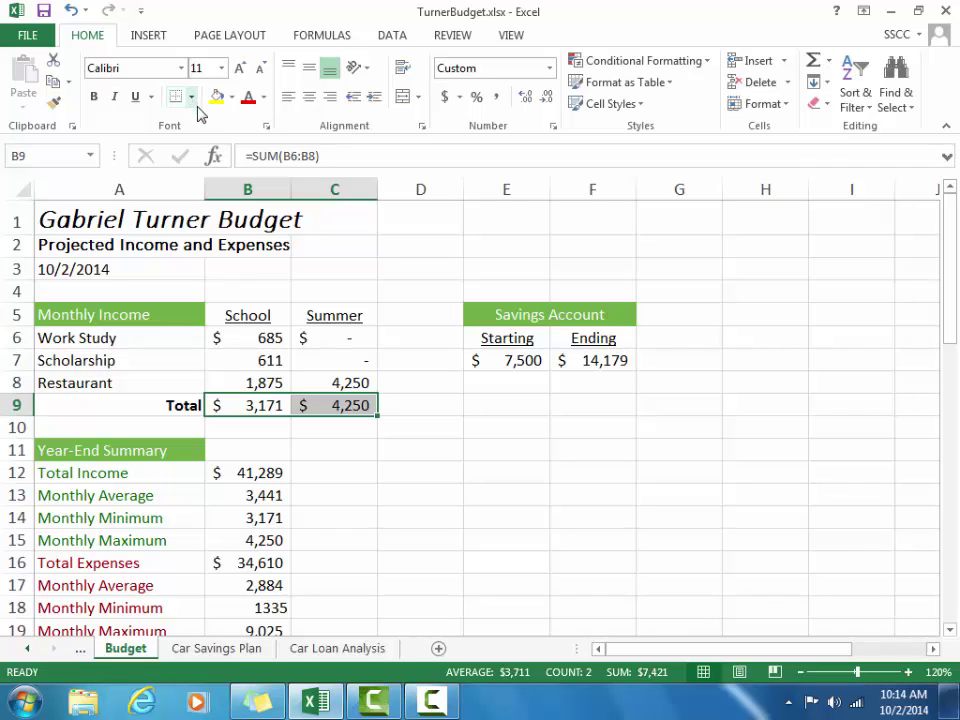
left_click(192, 98)
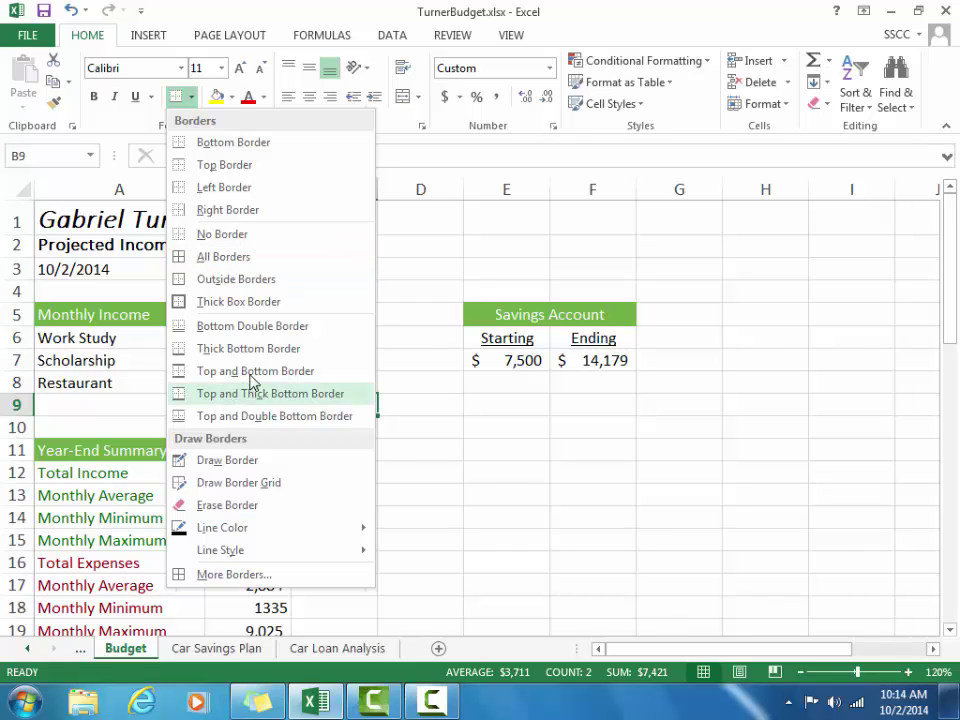
left_click(256, 417)
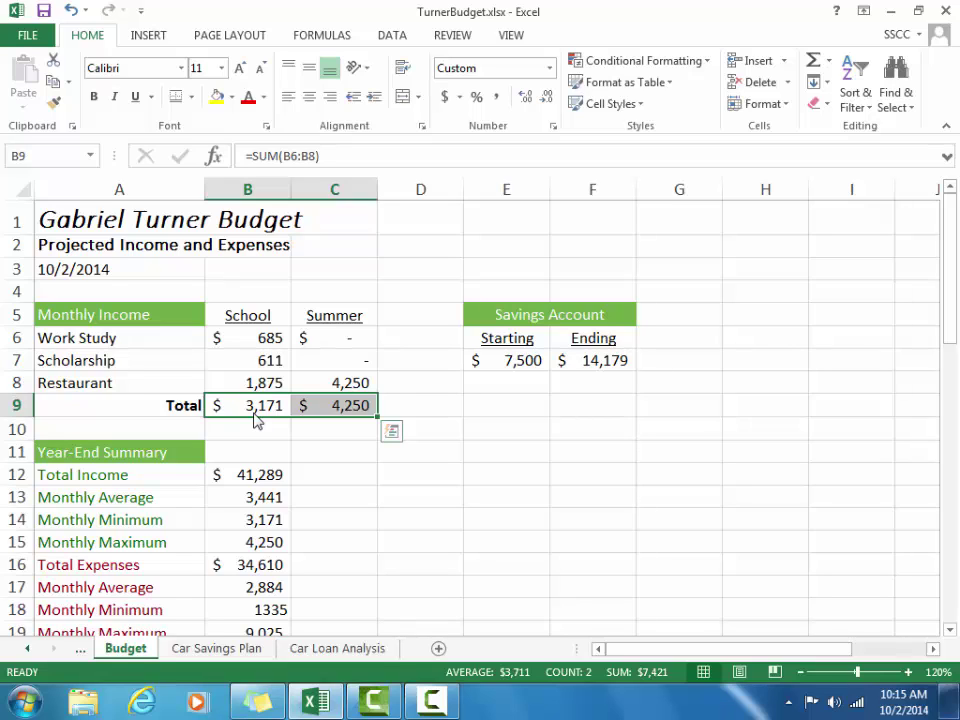
left_click(183, 101)
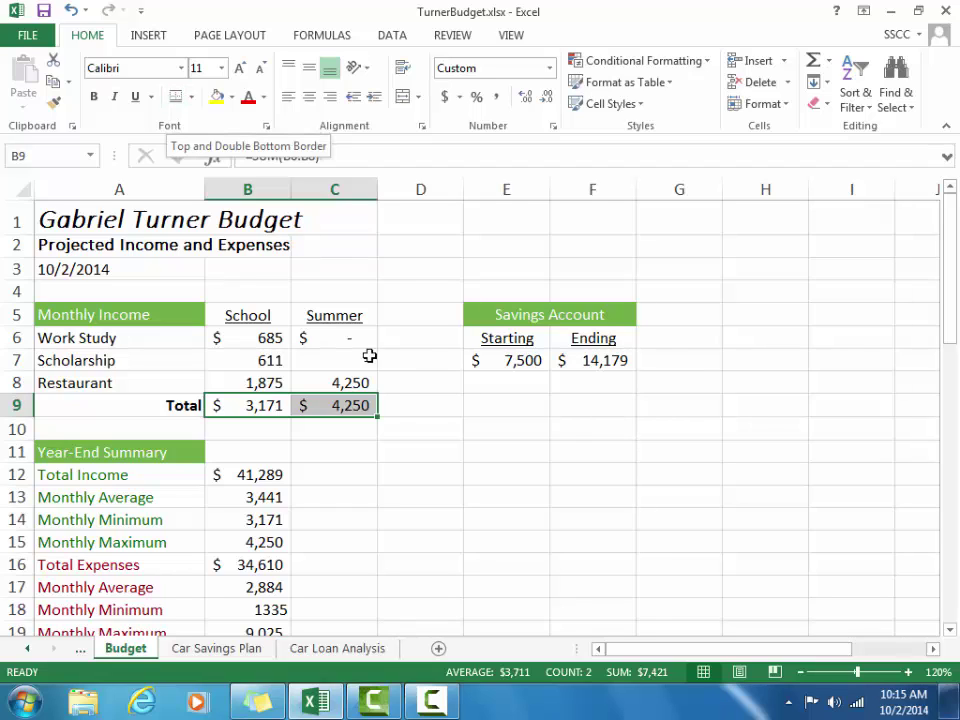
left_click(446, 443)
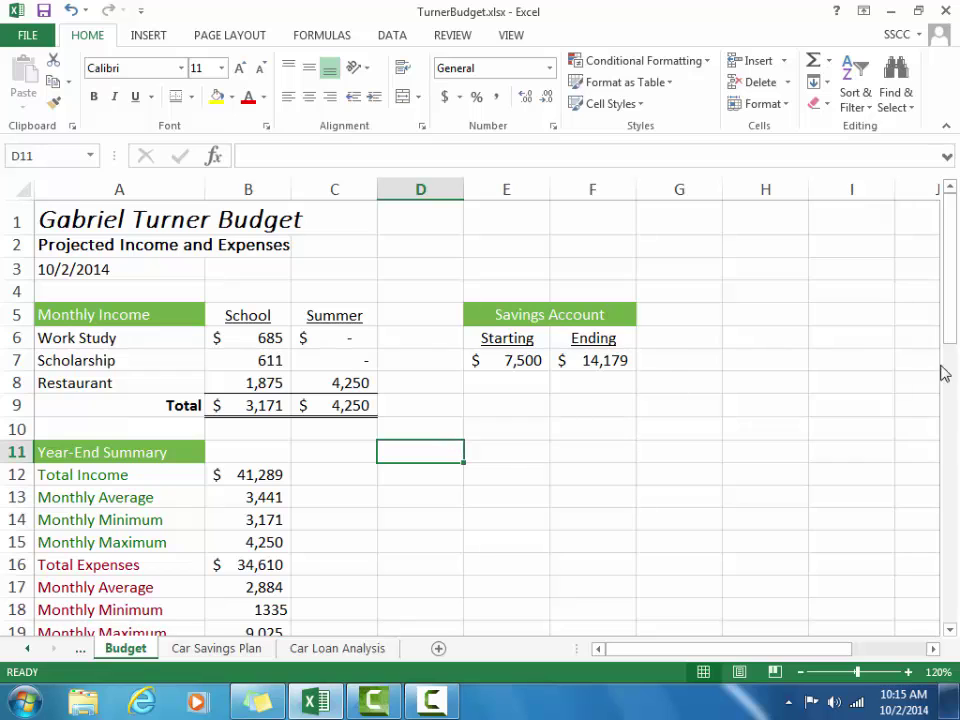
- Apply a Top and Double Bottom Border to the monthly totals in B25:M25 and B34:M34 and the Ending Balance values in B41:M41
left_click_drag(949, 339, 957, 570)
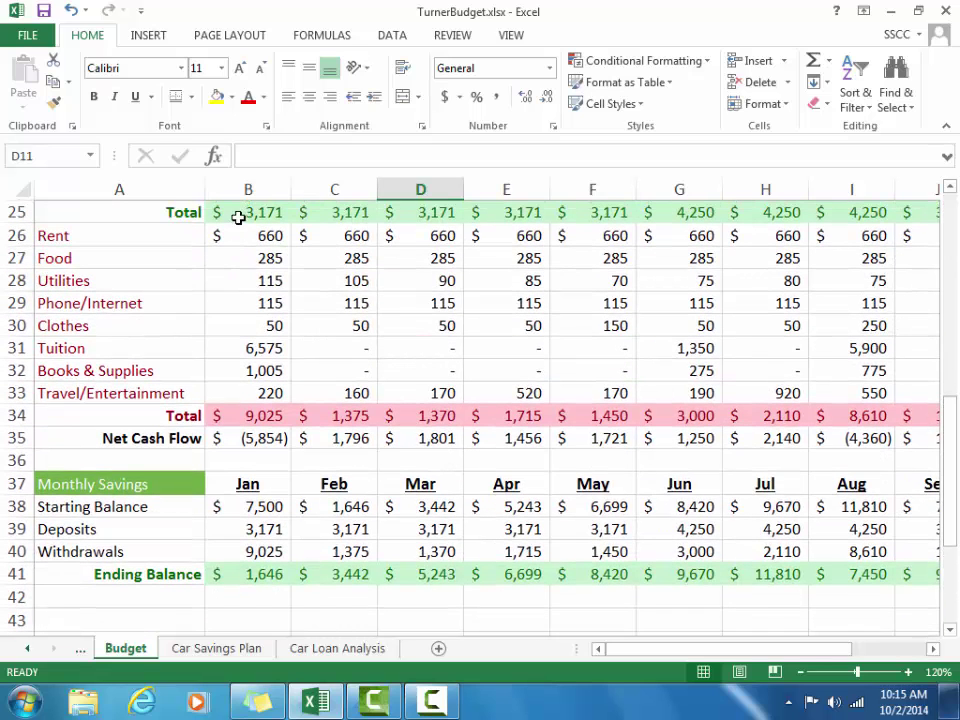
left_click_drag(243, 214, 878, 263)
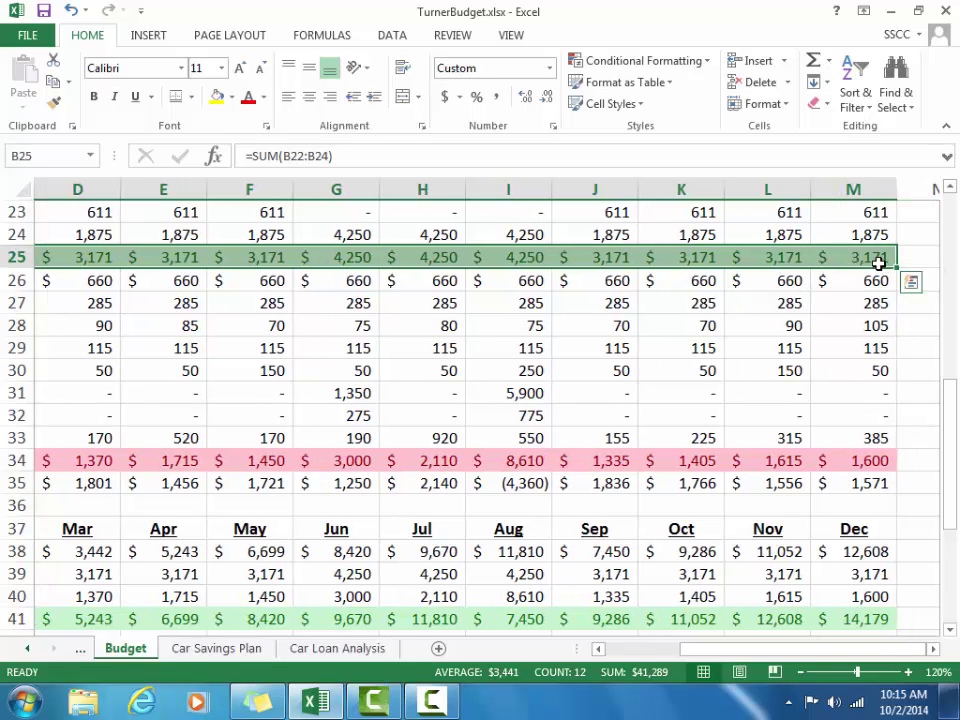
left_click_drag(890, 648, 770, 678)
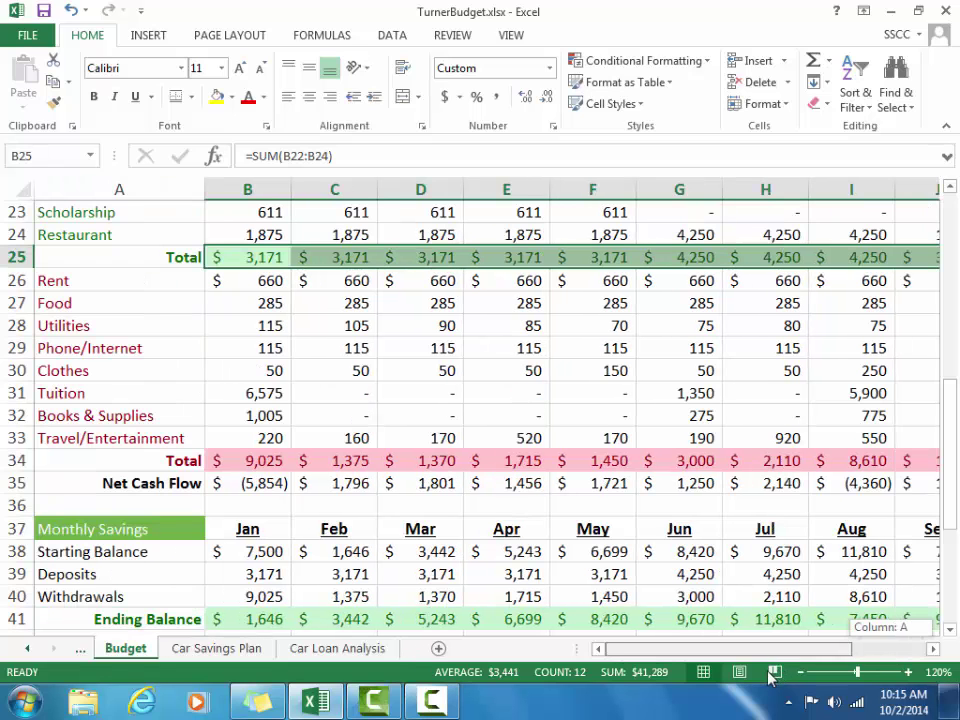
left_click_drag(252, 461, 800, 460)
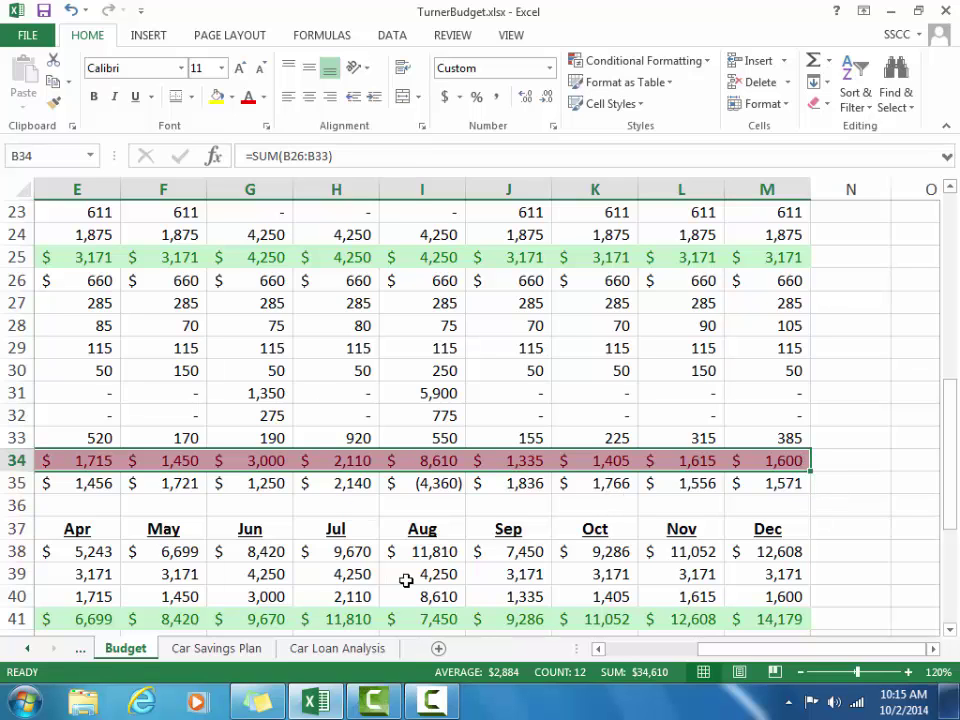
left_click_drag(724, 648, 575, 640)
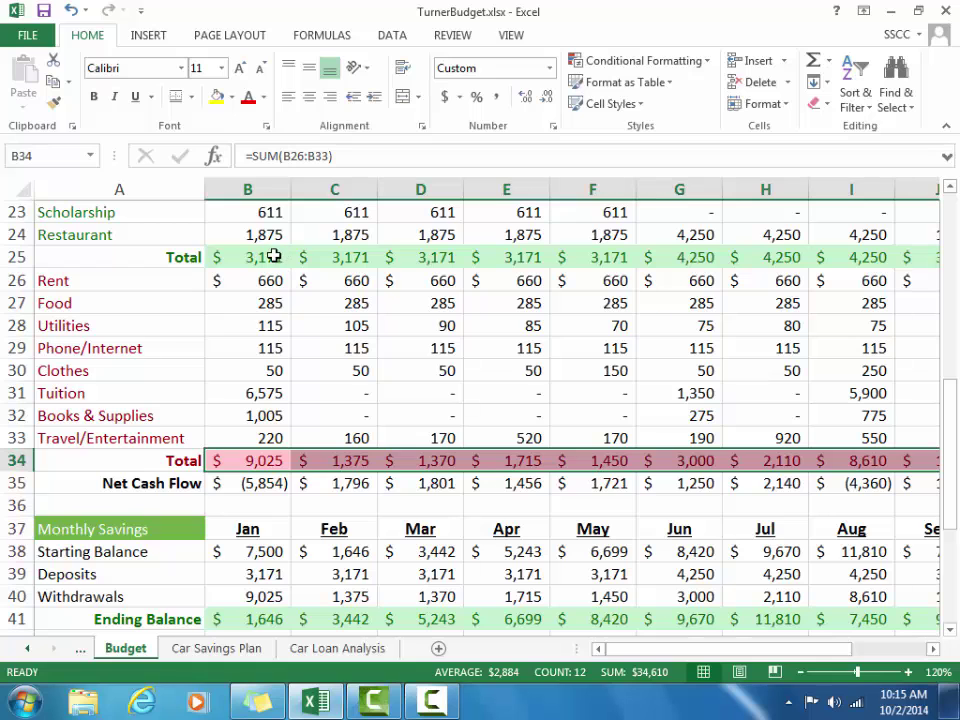
left_click_drag(273, 256, 799, 257)
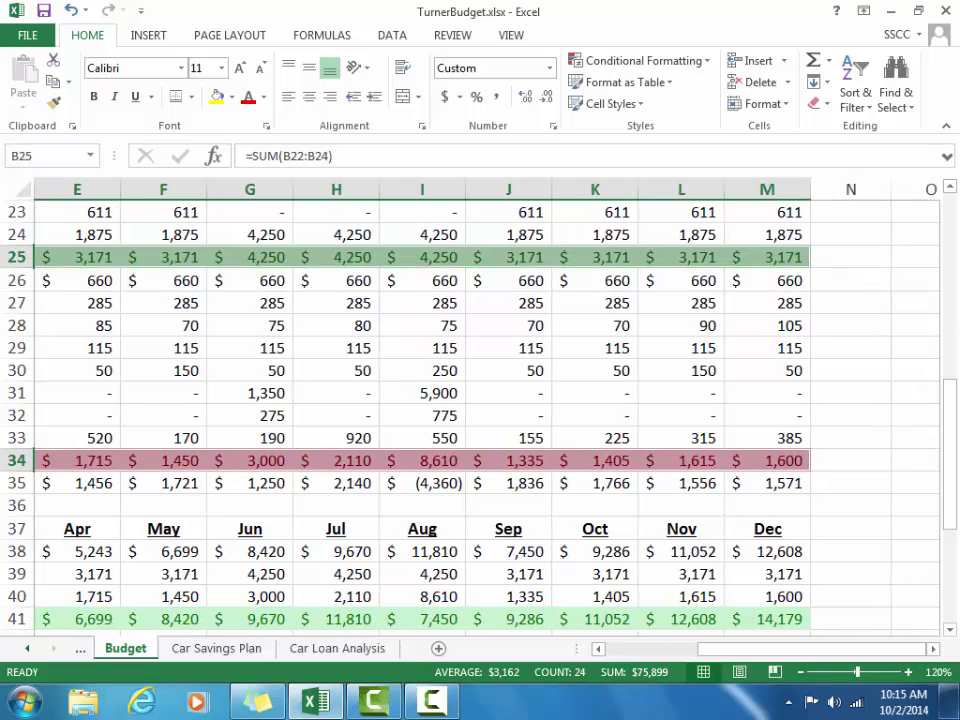
left_click_drag(955, 463, 939, 585)
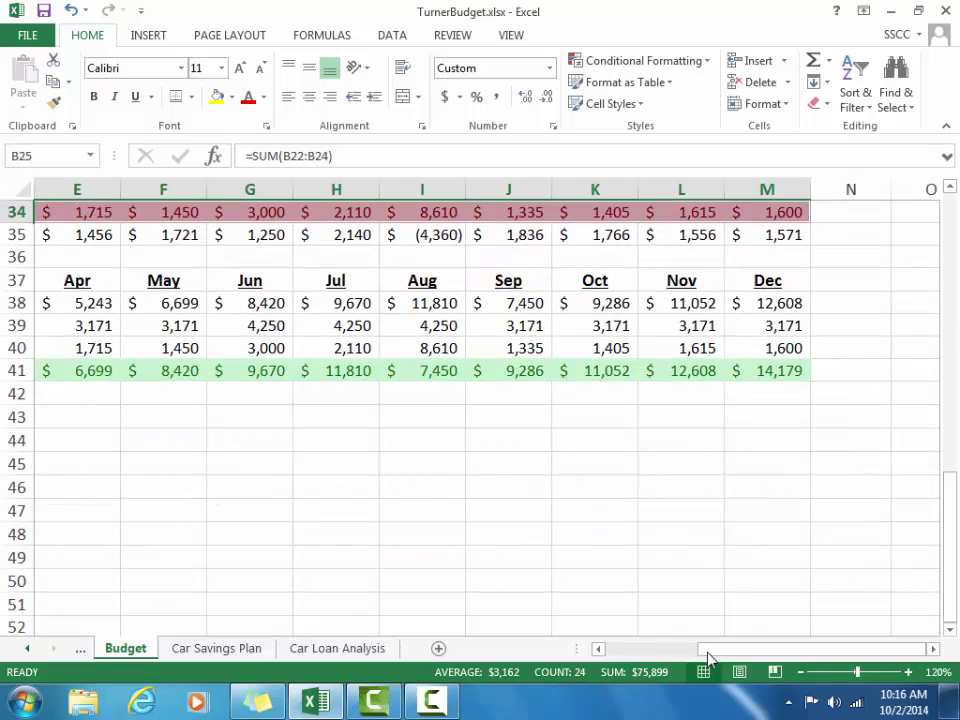
left_click_drag(707, 651, 489, 654)
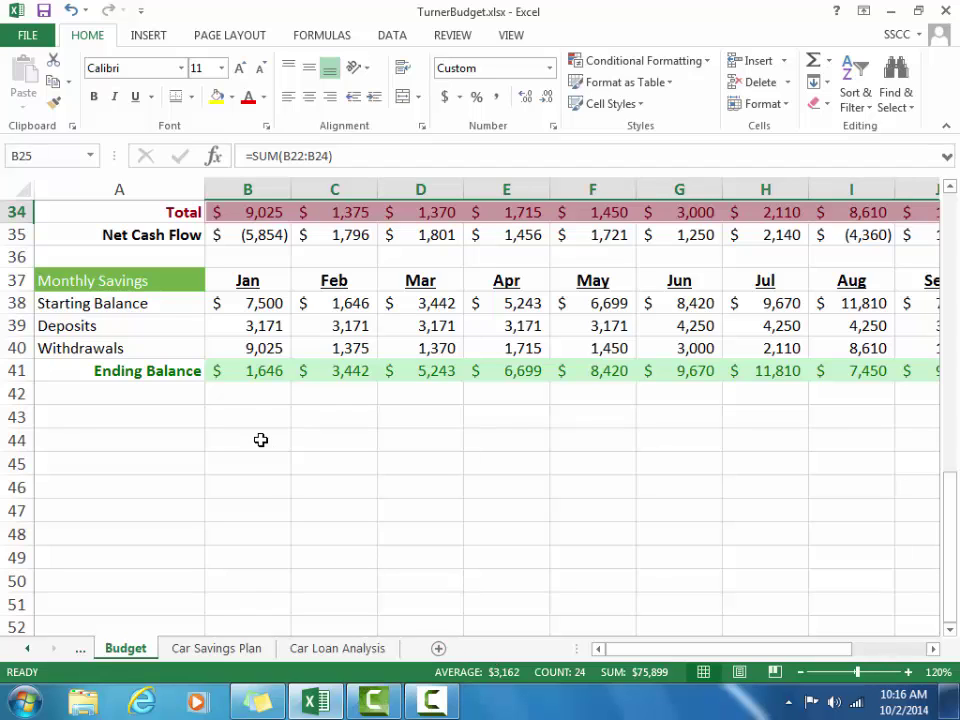
left_click_drag(256, 376, 809, 373)
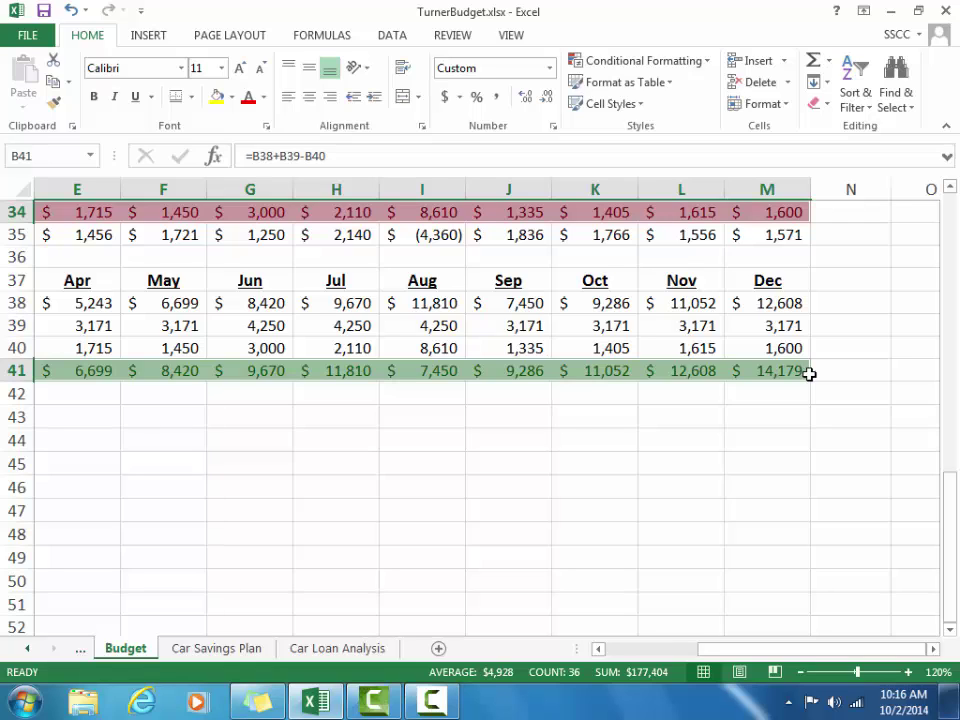
left_click(175, 100)
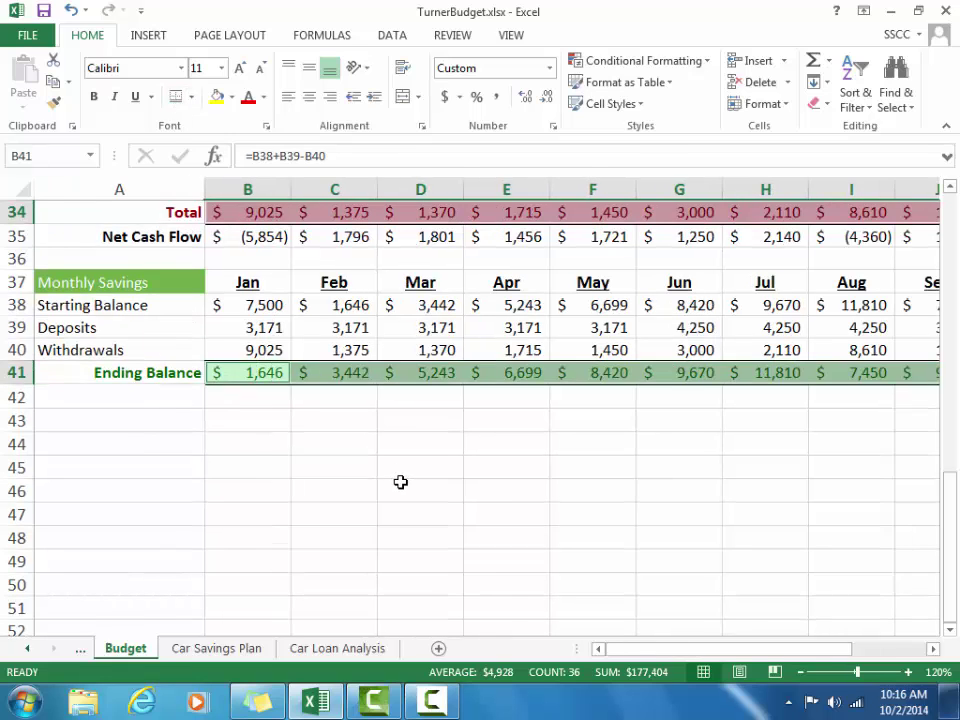
left_click(400, 483)
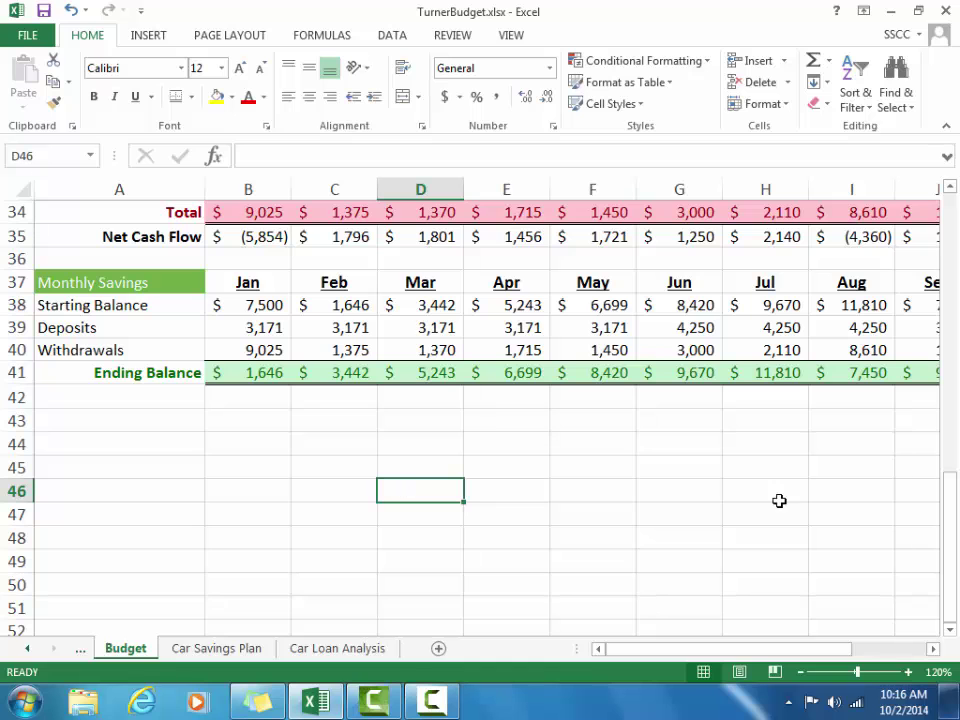
- Add a thick bottom border in the darkest green theme color under the sheet title across A1:C1 and deselect it
left_click_drag(950, 600, 955, 282)
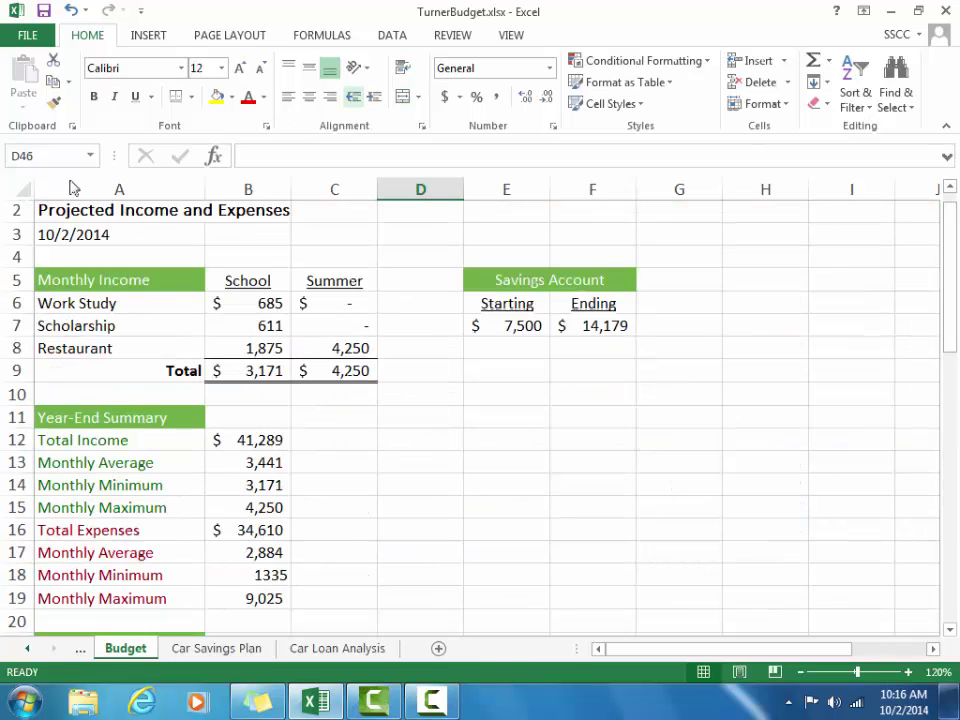
left_click(949, 190)
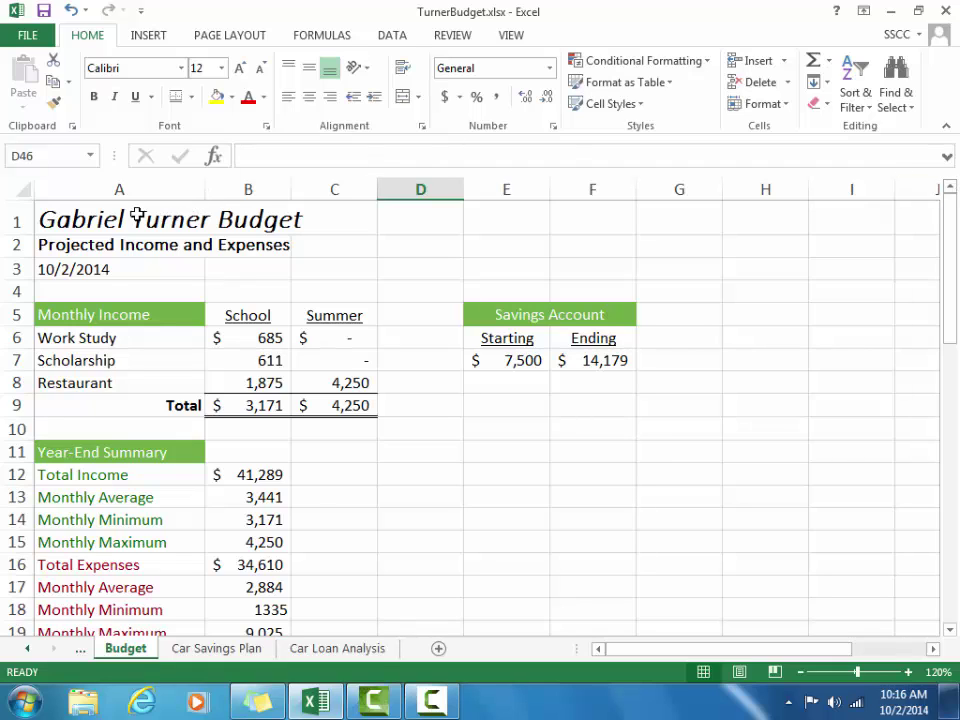
left_click(173, 220)
left_click_drag(173, 220, 340, 213)
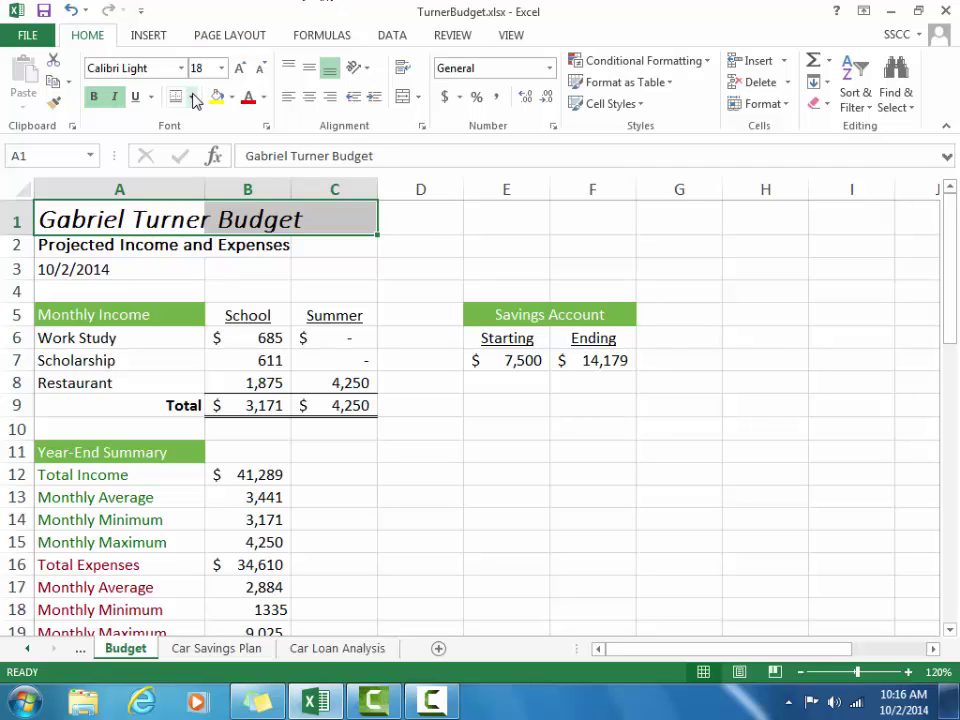
left_click(194, 97)
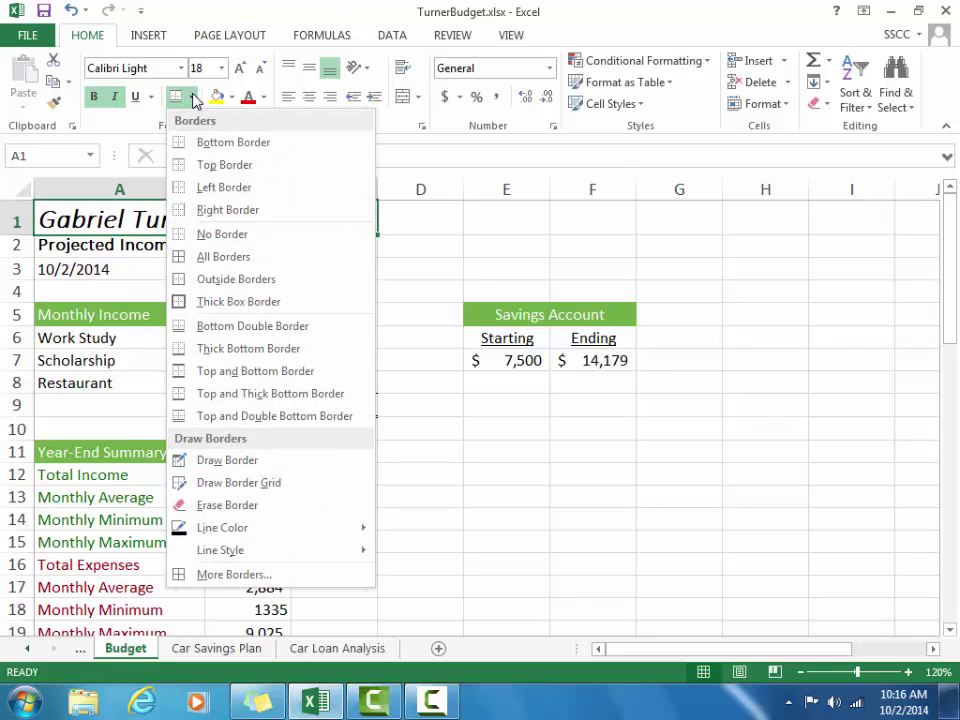
left_click(263, 576)
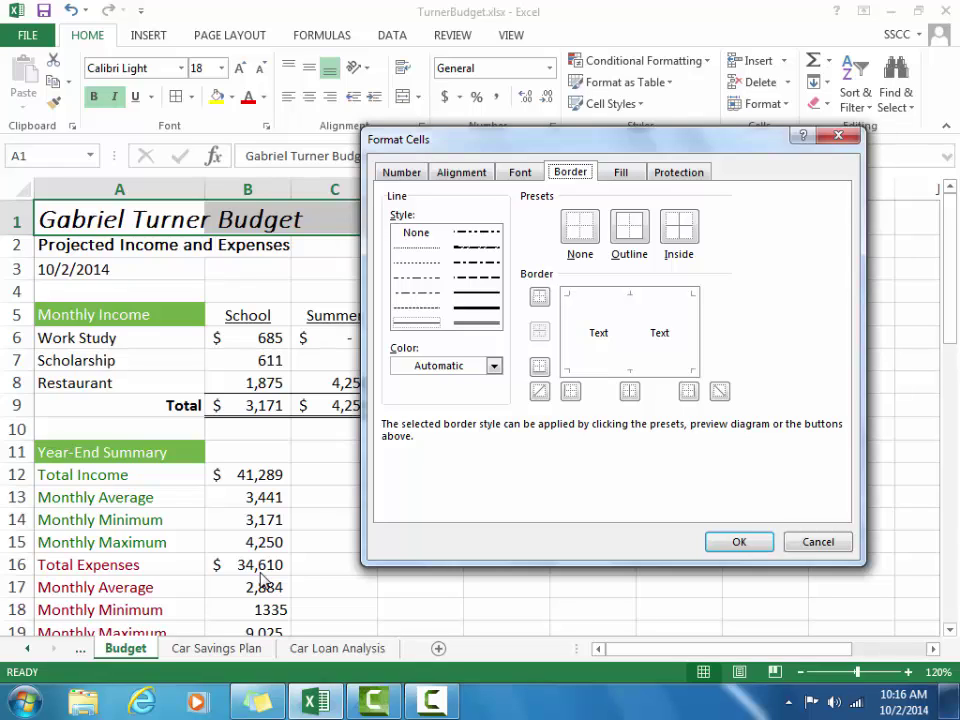
left_click(477, 310)
left_click(494, 367)
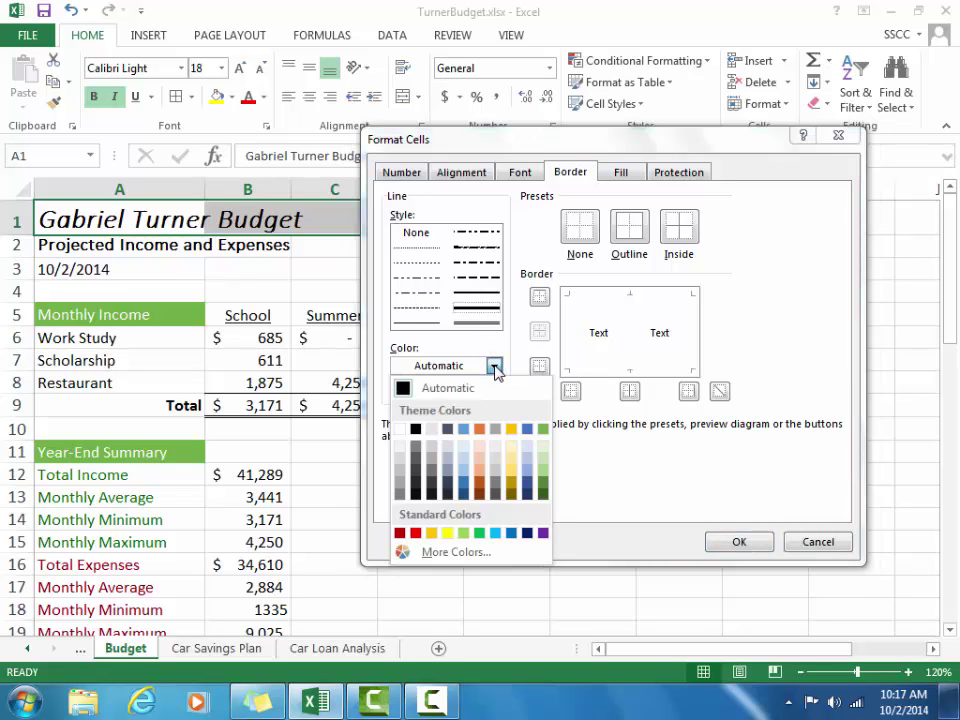
left_click(542, 494)
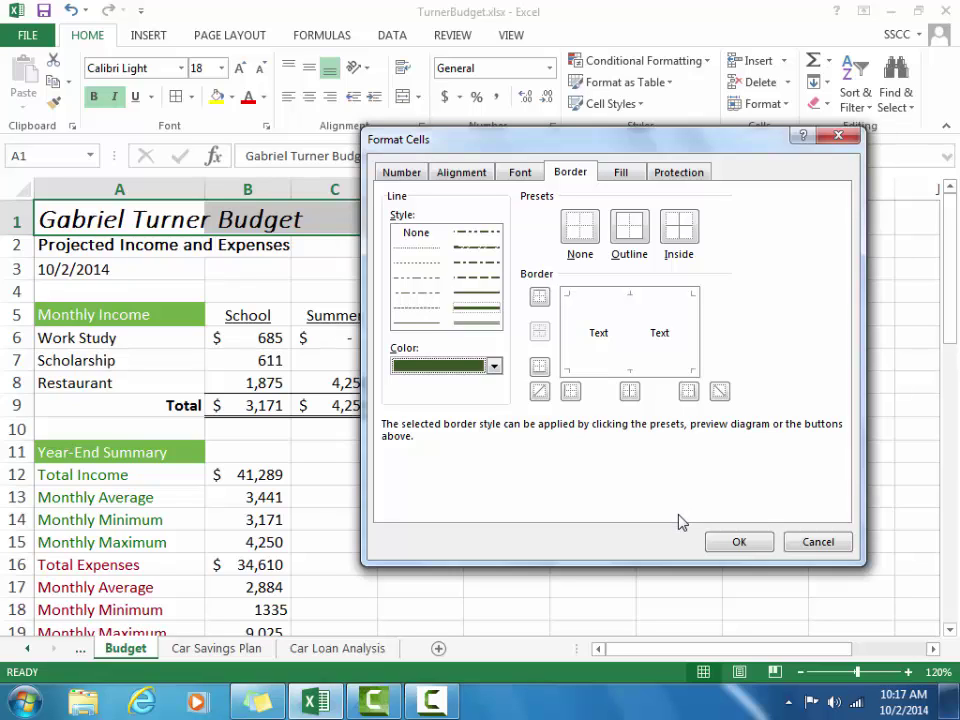
left_click(540, 367)
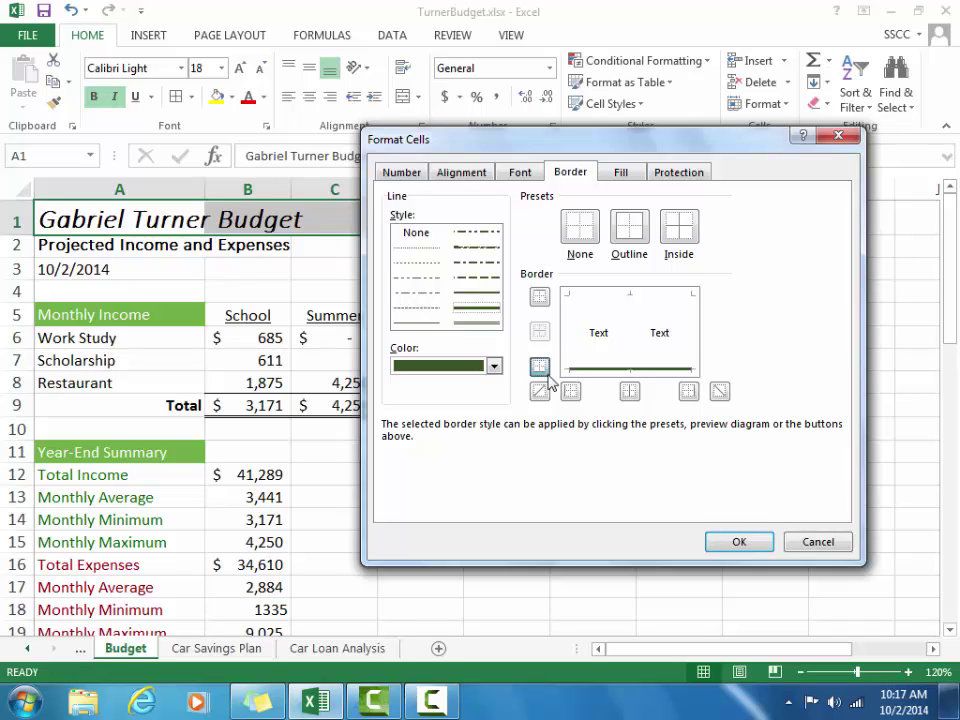
left_click(740, 542)
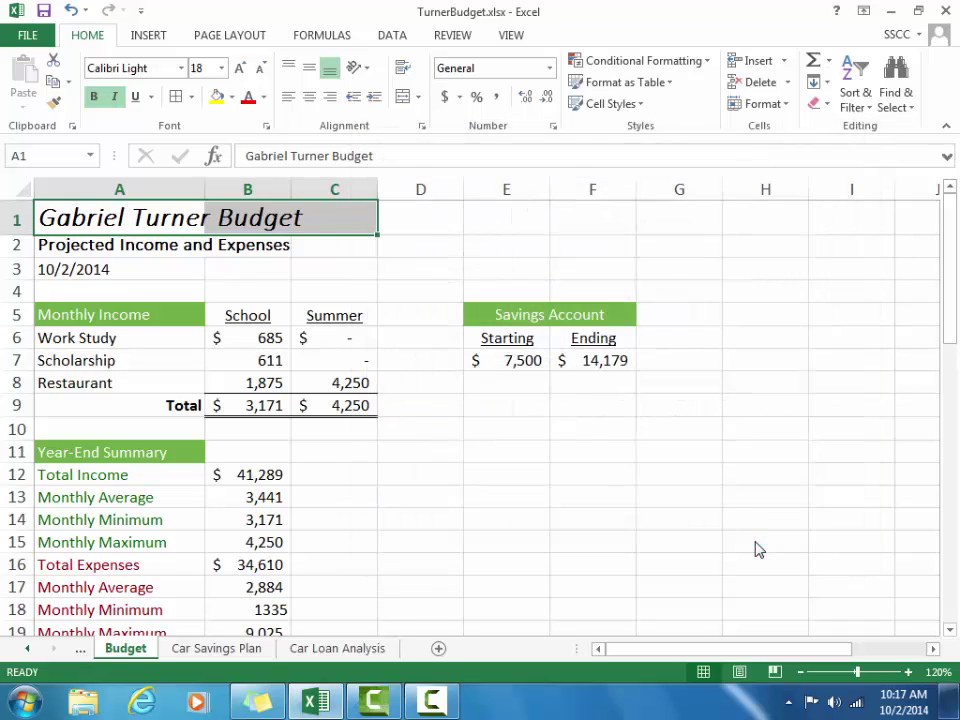
left_click(759, 437)
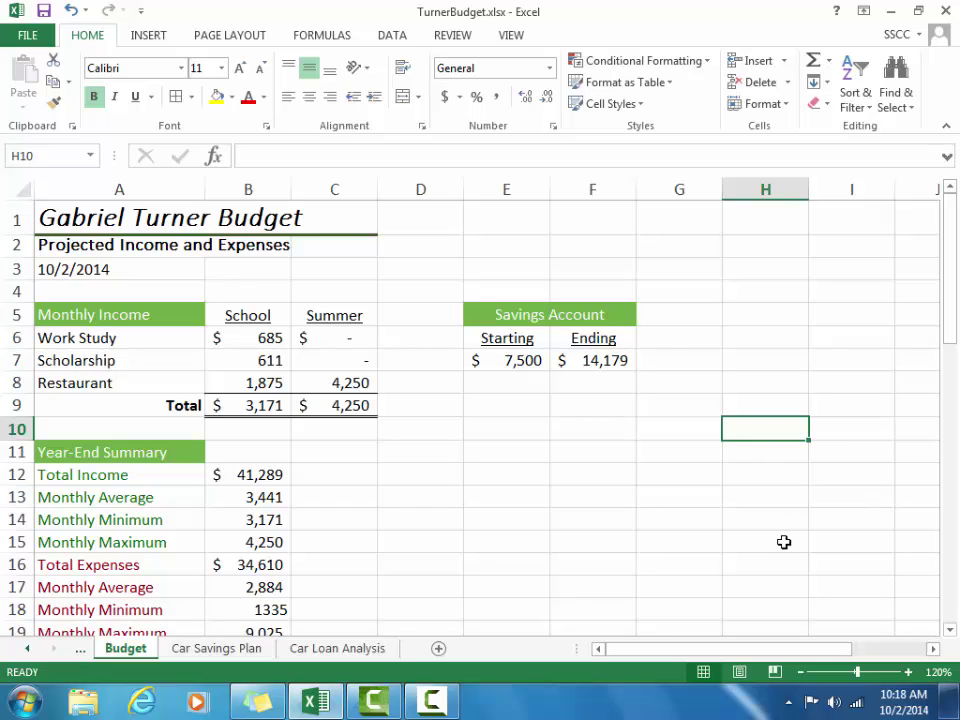
- Fill the Savings Account cells E6:F7 with a light gold theme color and deselect them
left_click_drag(526, 344, 587, 361)
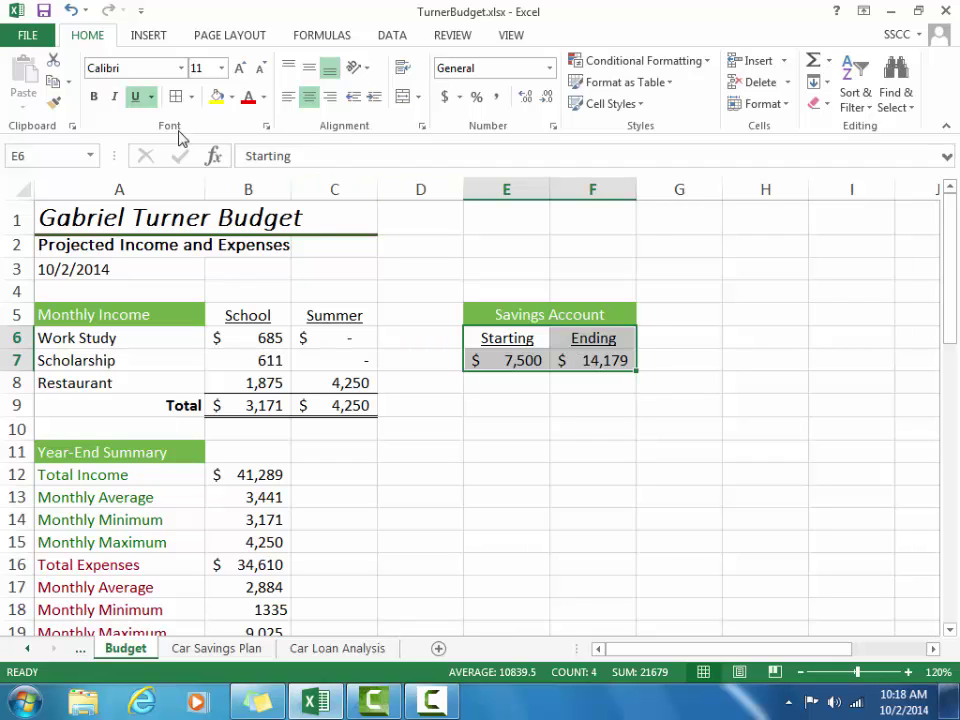
left_click(233, 99)
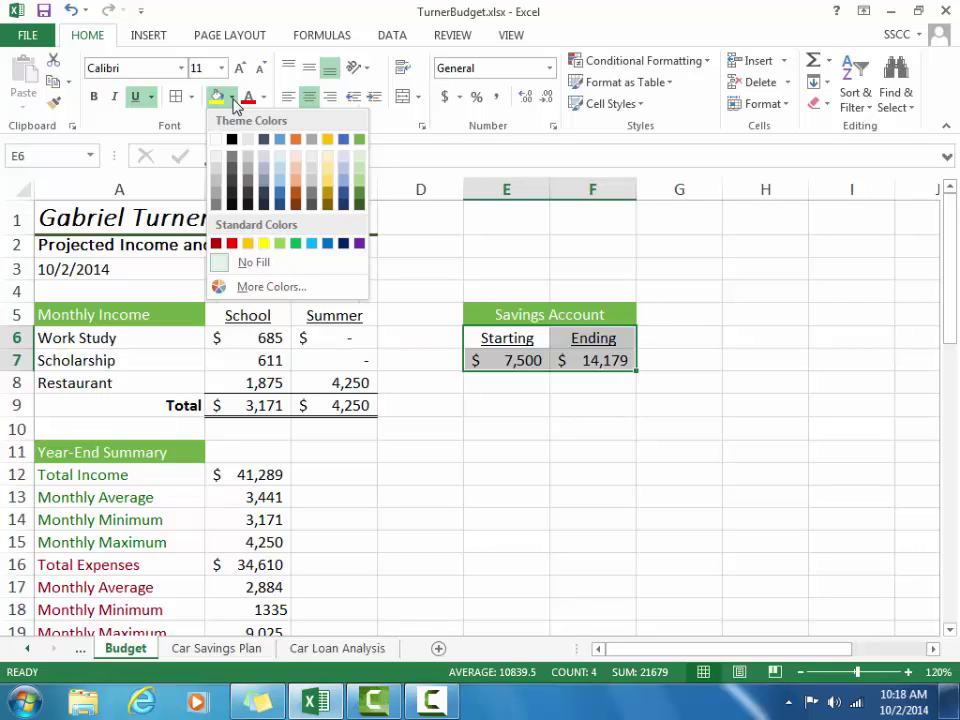
left_click(327, 178)
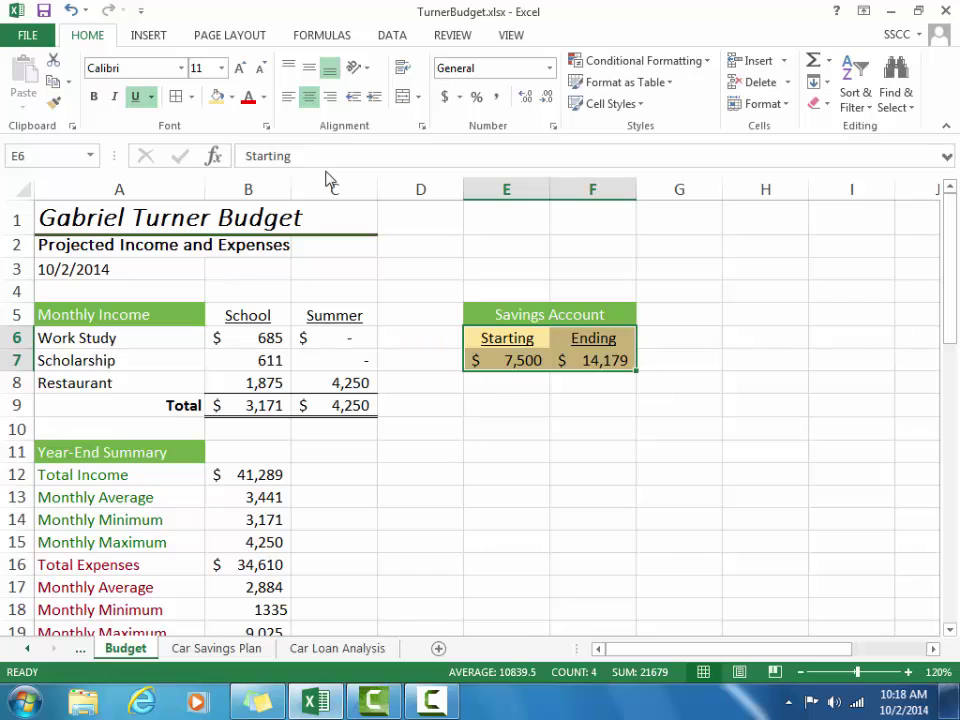
left_click(470, 386)
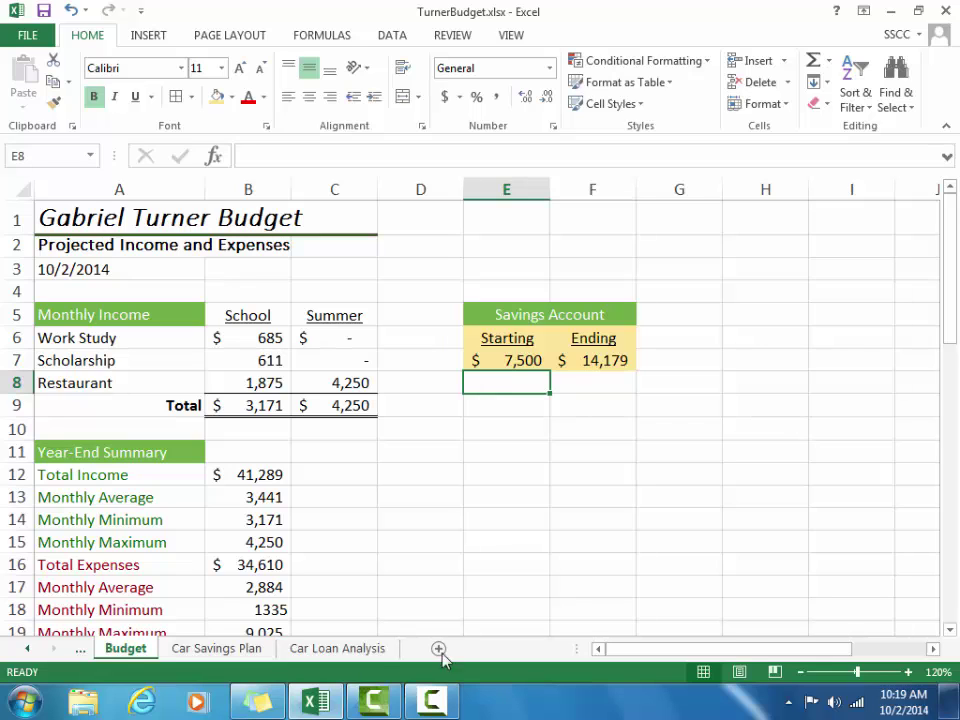
left_click(431, 700)
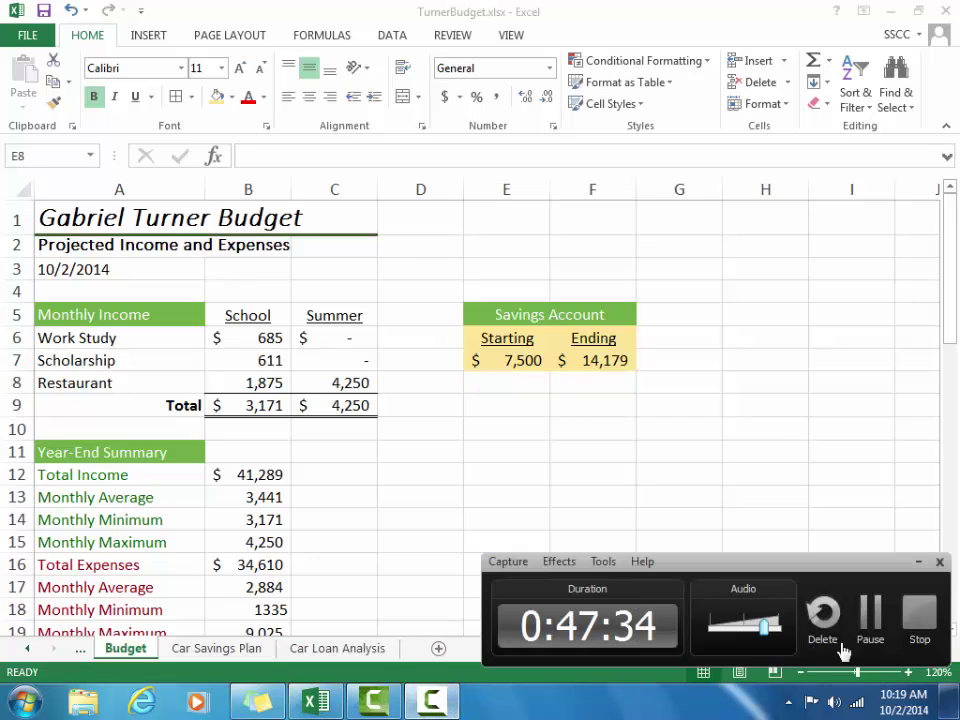